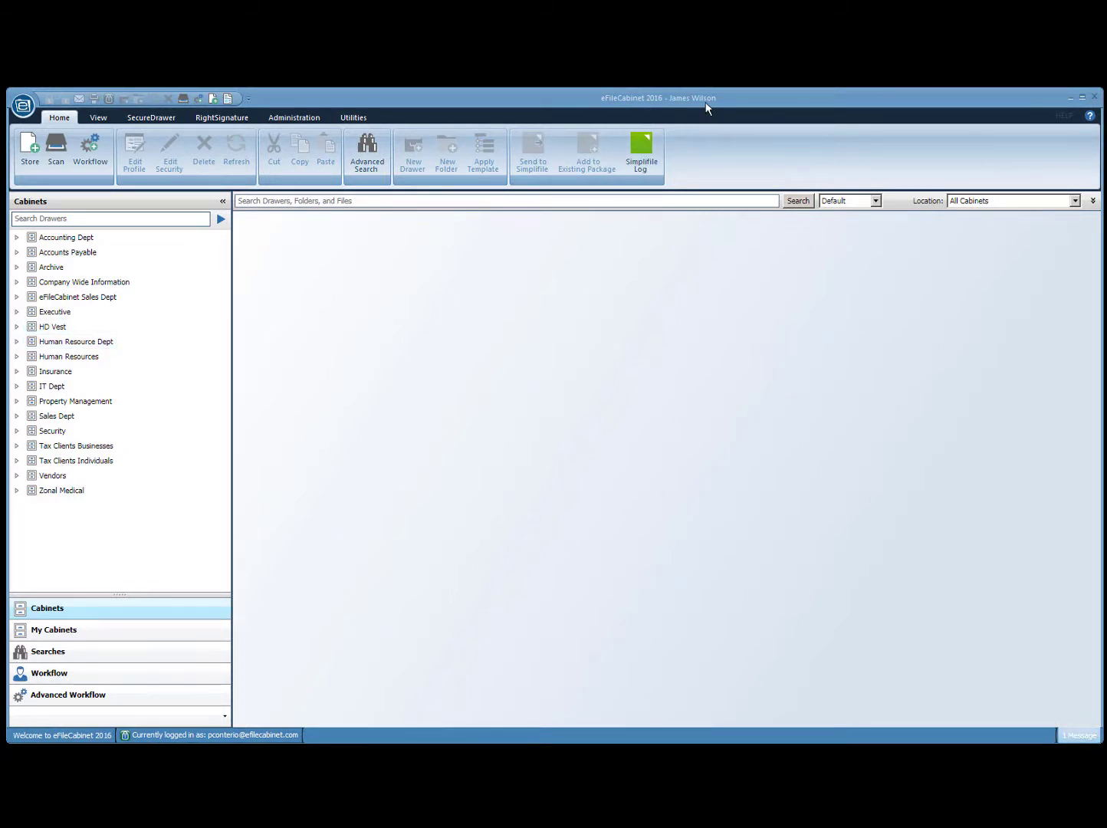
- Add the Human Resources cabinet to My Cabinets and expand it there to list its drawers
click(283, 120)
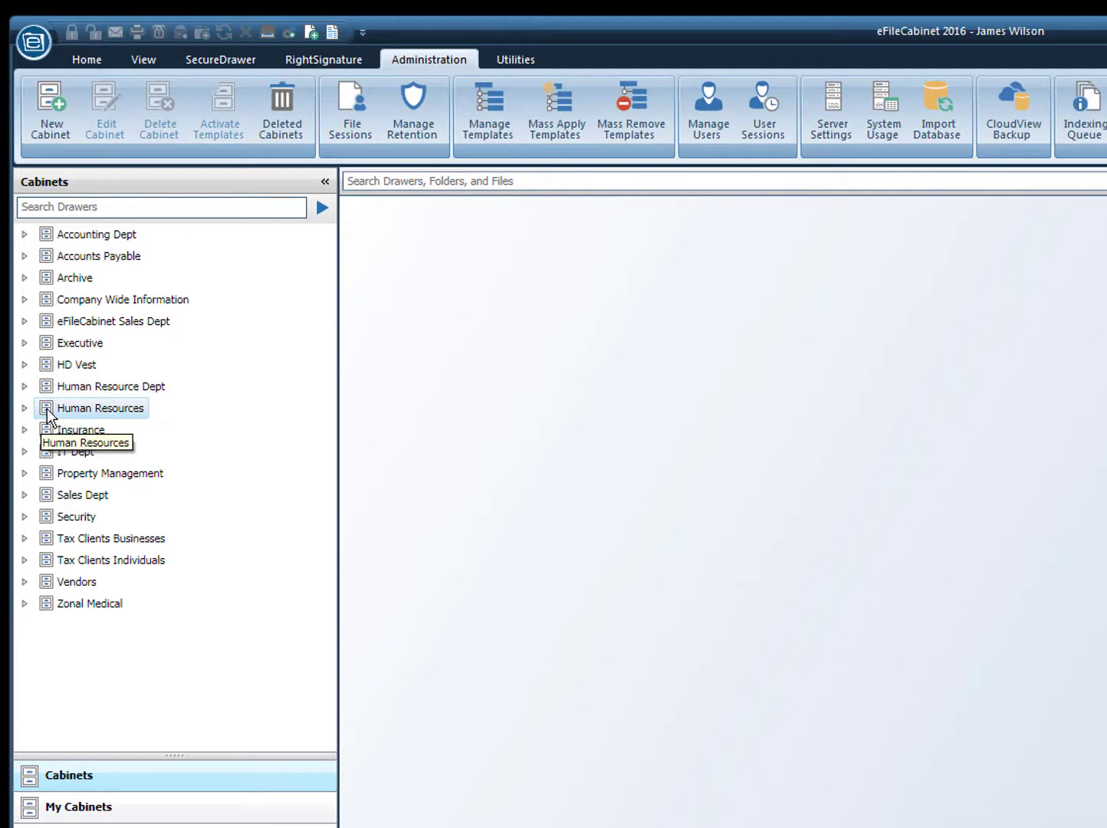
click(48, 412)
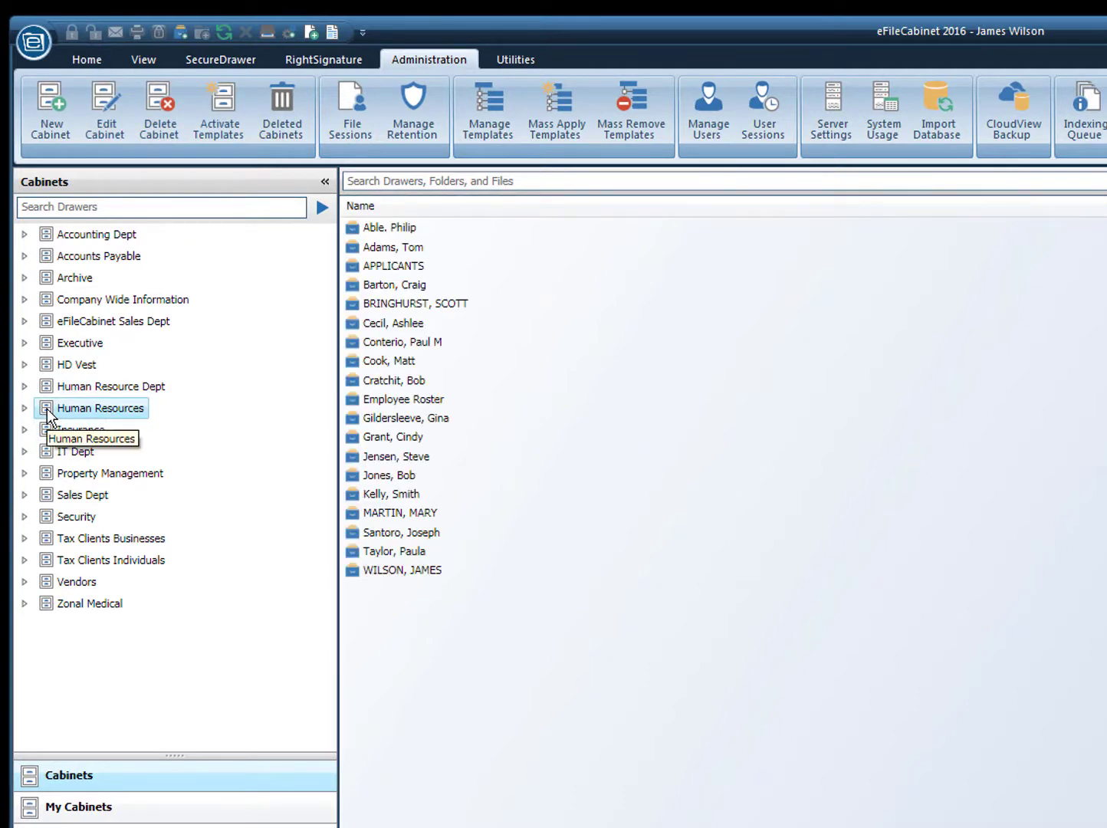
right_click(48, 412)
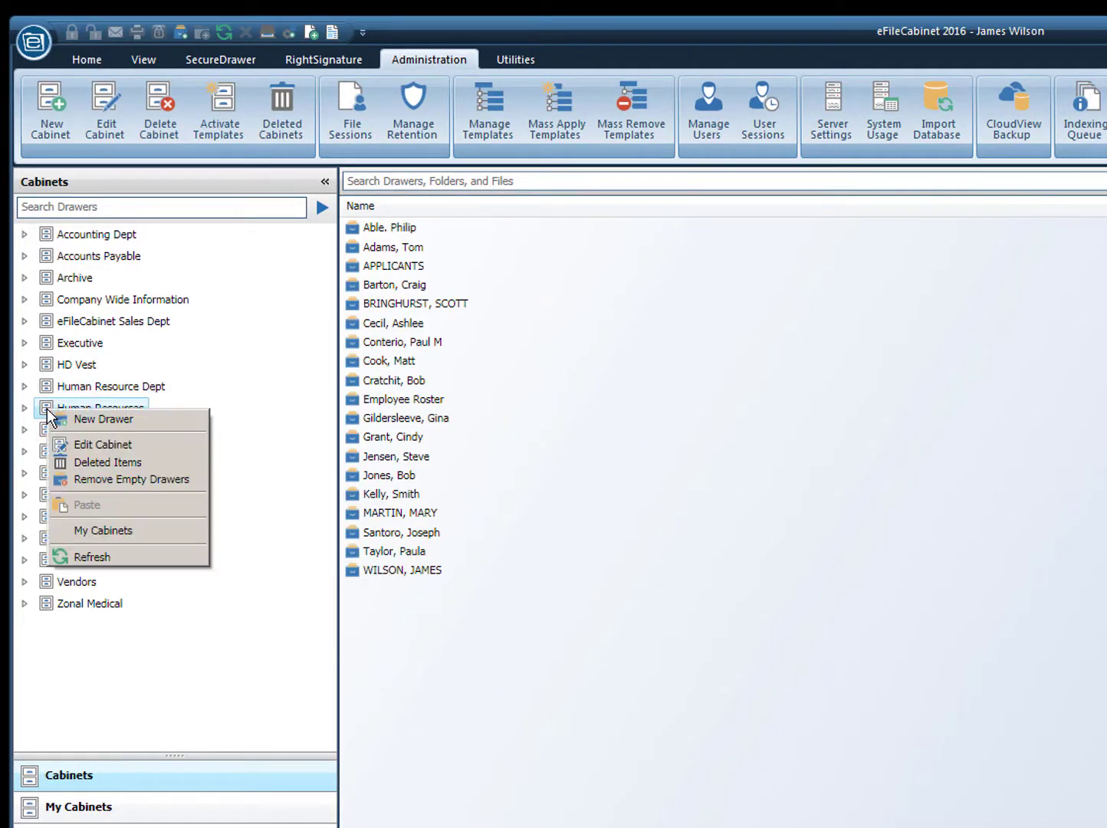
click(82, 533)
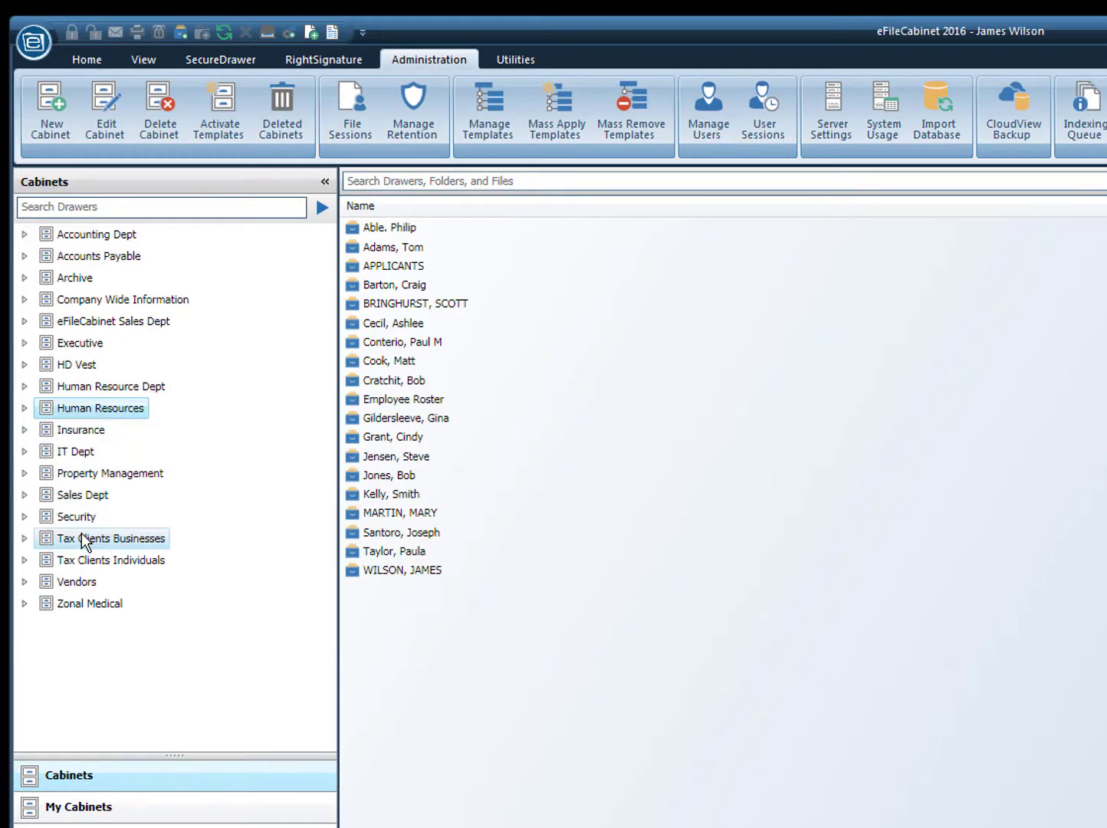
click(48, 810)
click(24, 234)
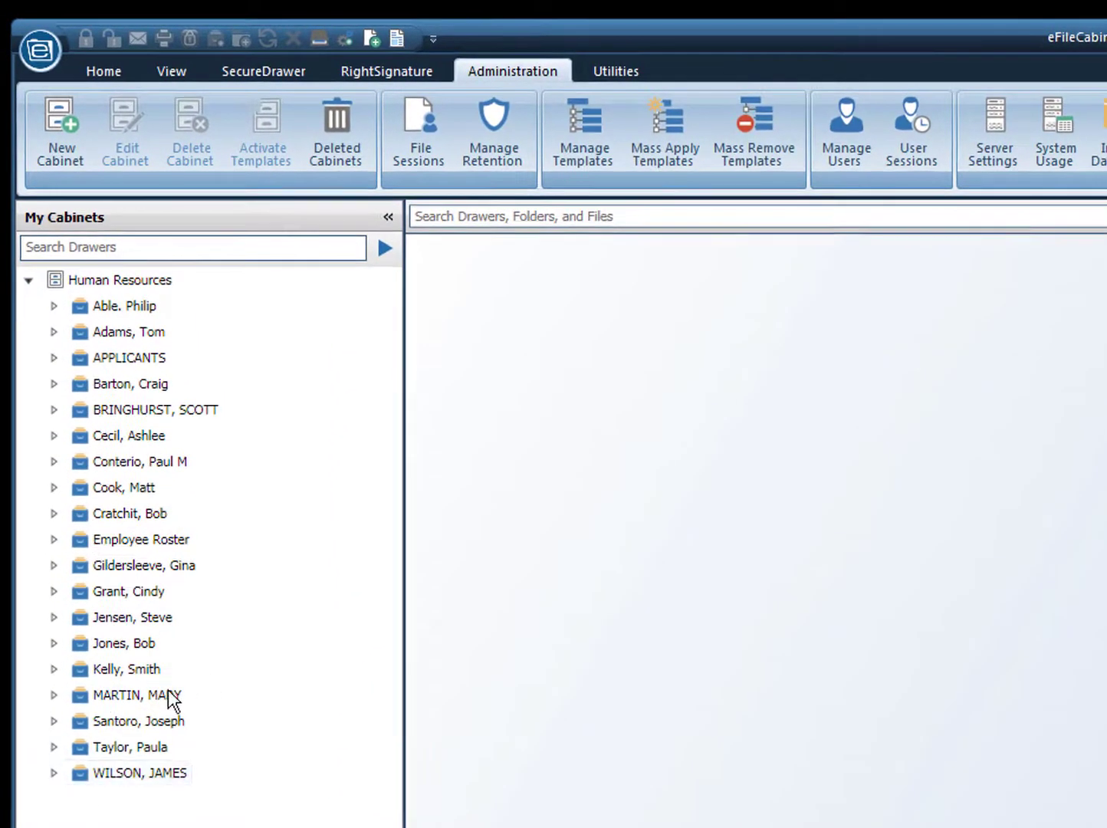
- Search the drawers by the employee's last name, then expand the matching drawer and its Permanent folder
click(110, 246)
text(T)
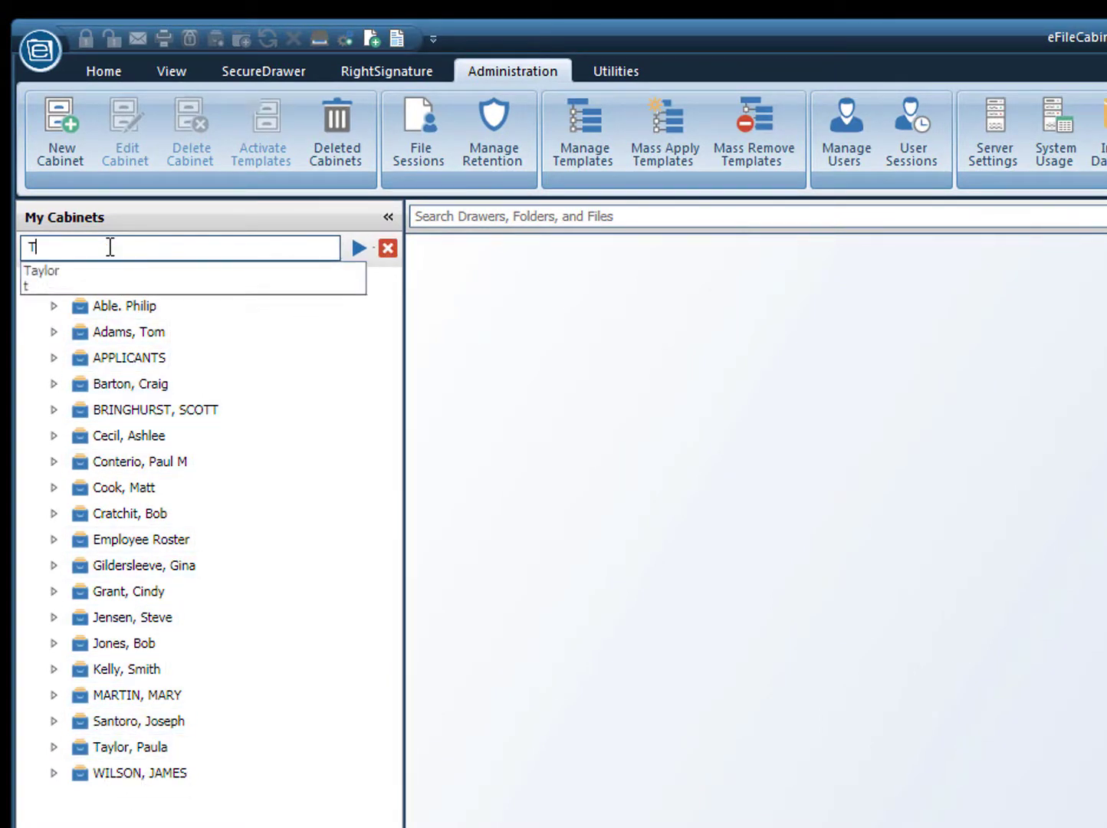
text(aylor)
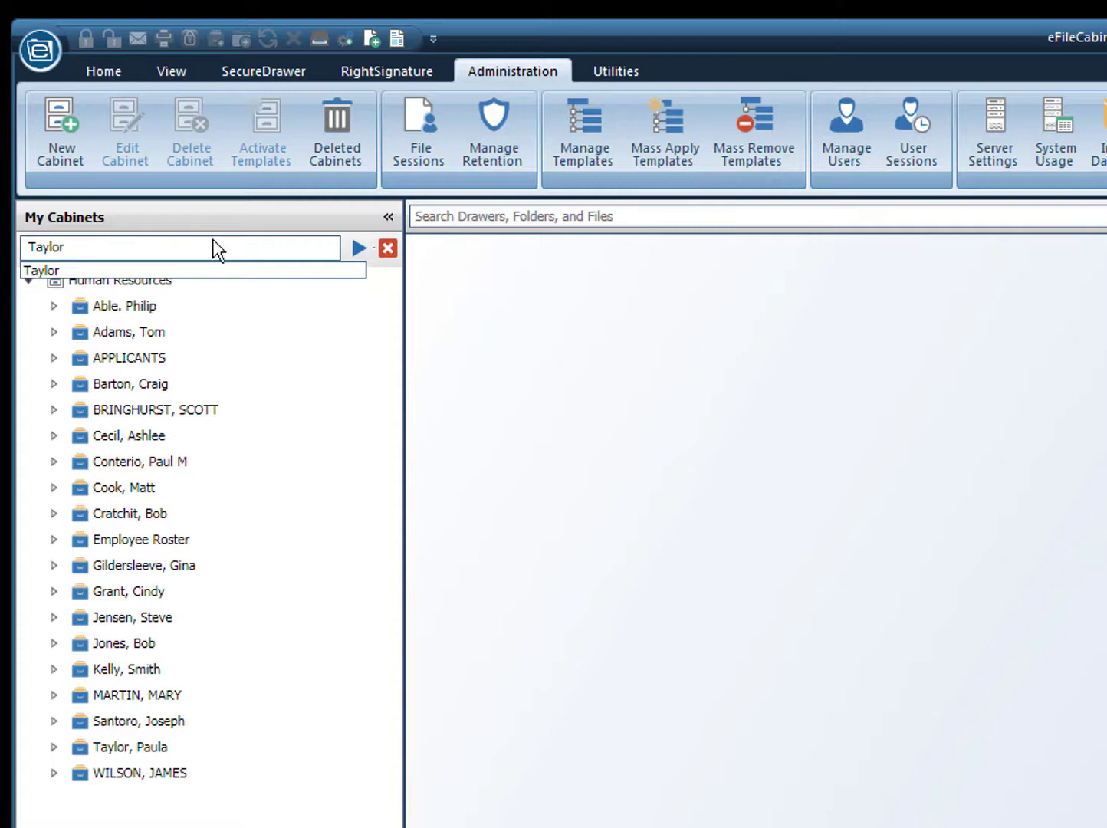
click(353, 249)
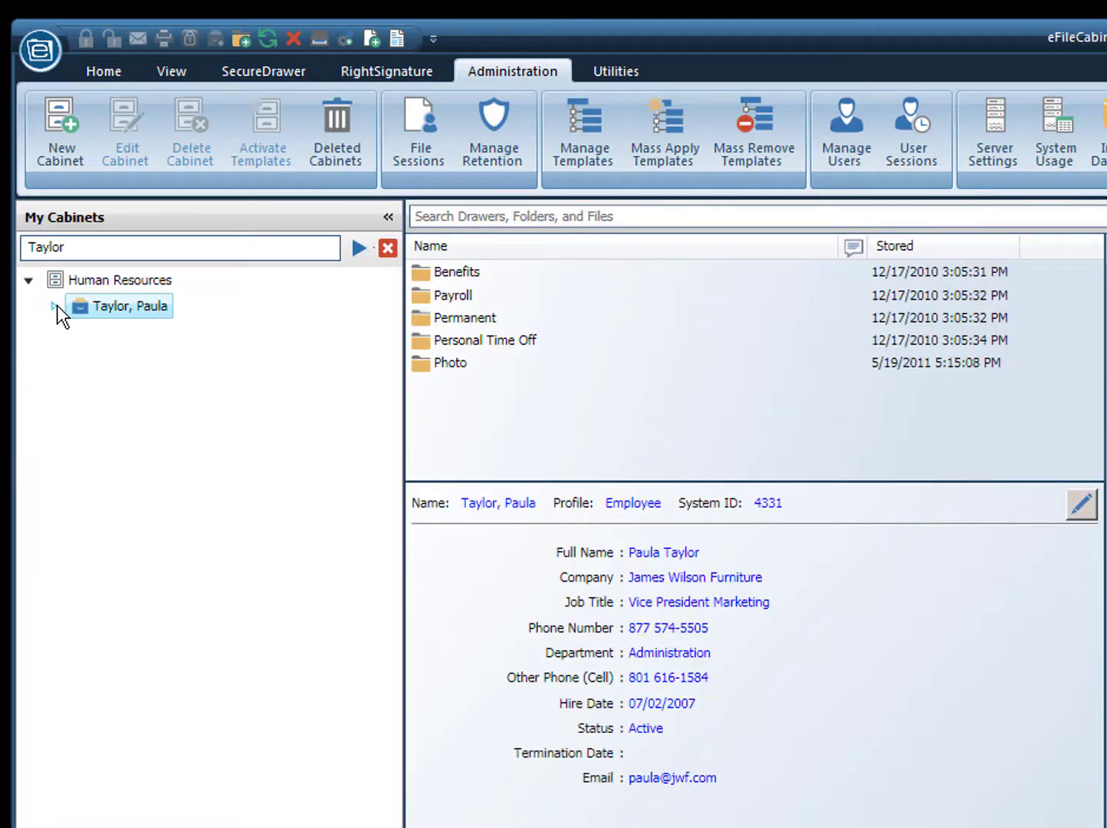
click(54, 306)
click(78, 384)
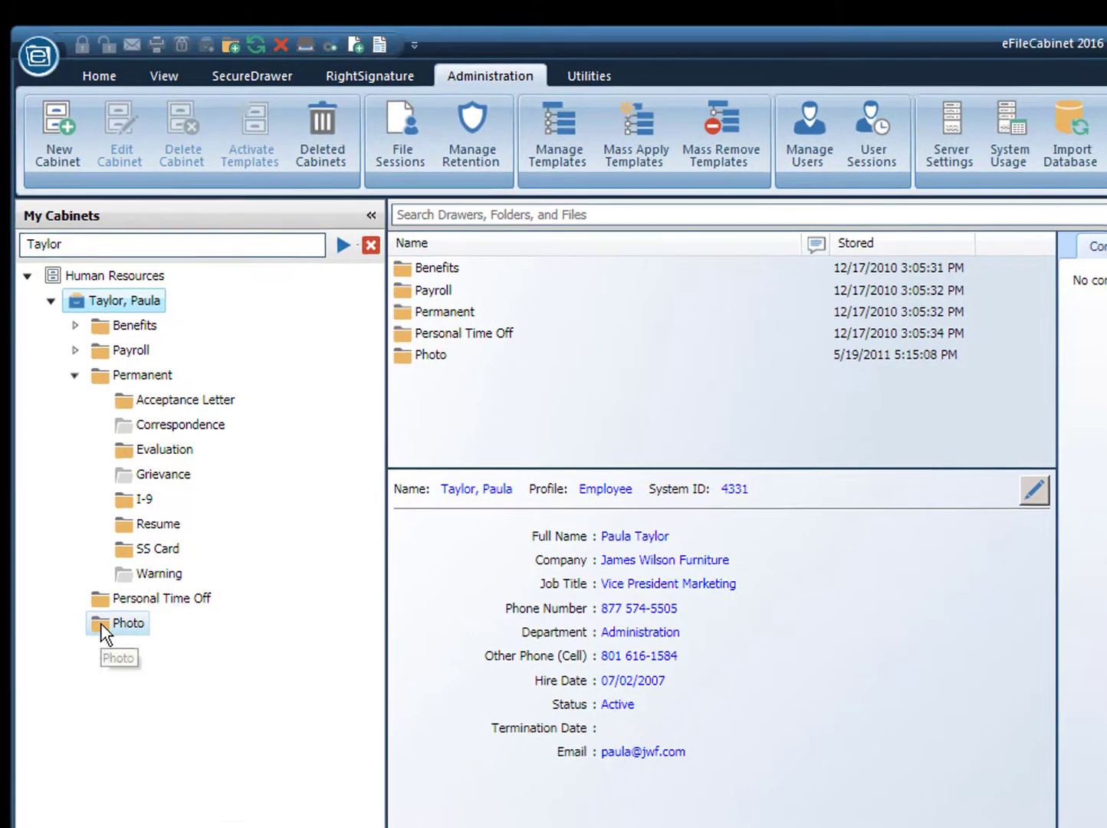
- View the profile details of the employee's image in the Photo folder and of the card image in the SS Card folder
click(101, 625)
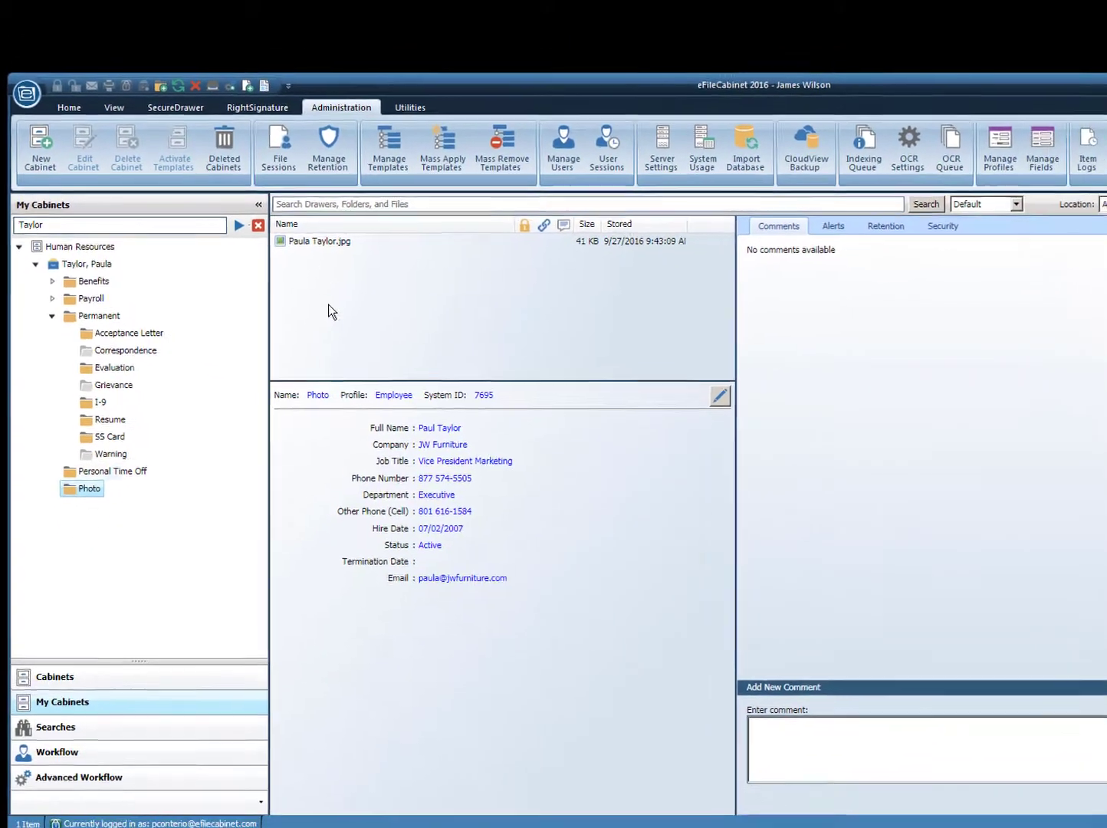
click(316, 241)
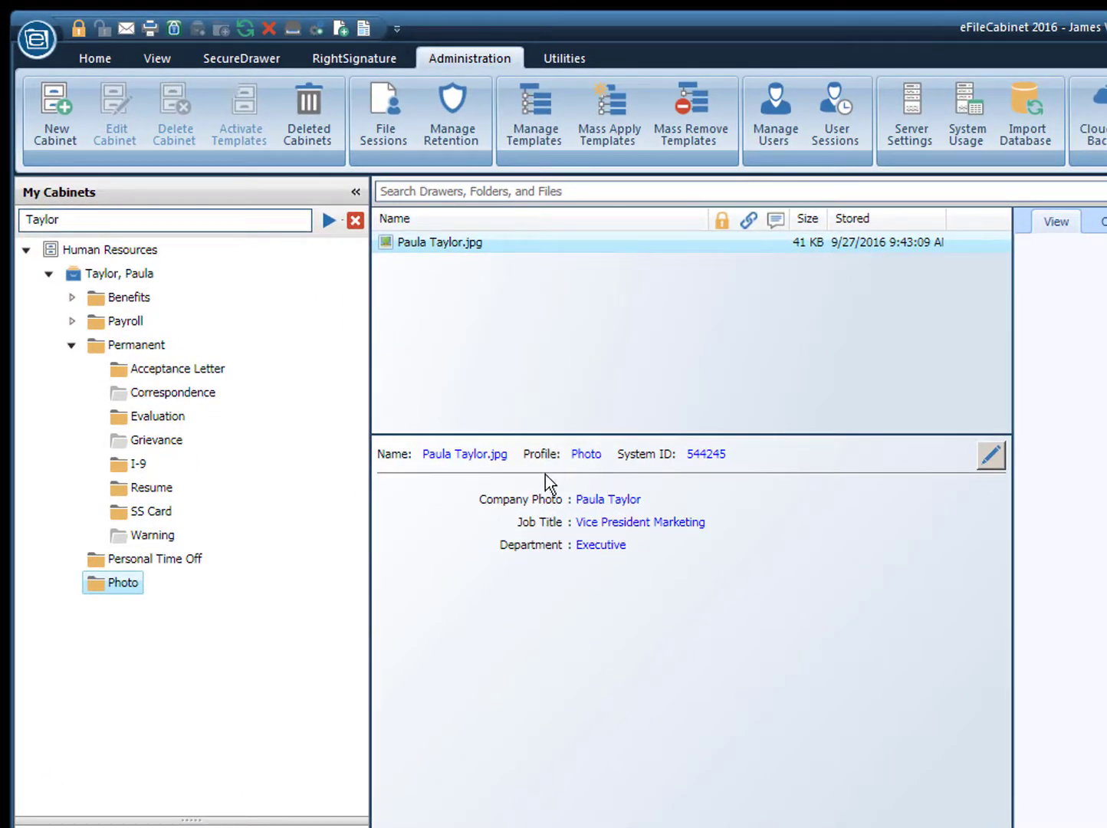
click(104, 586)
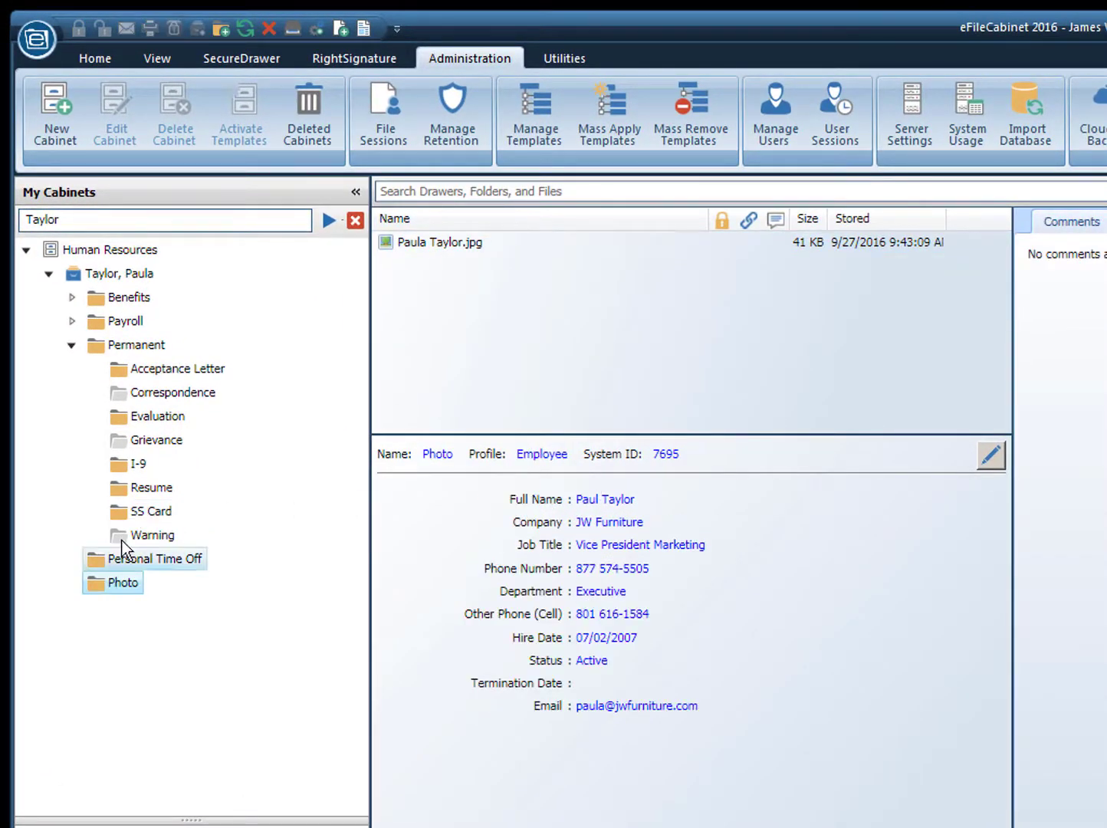
click(132, 518)
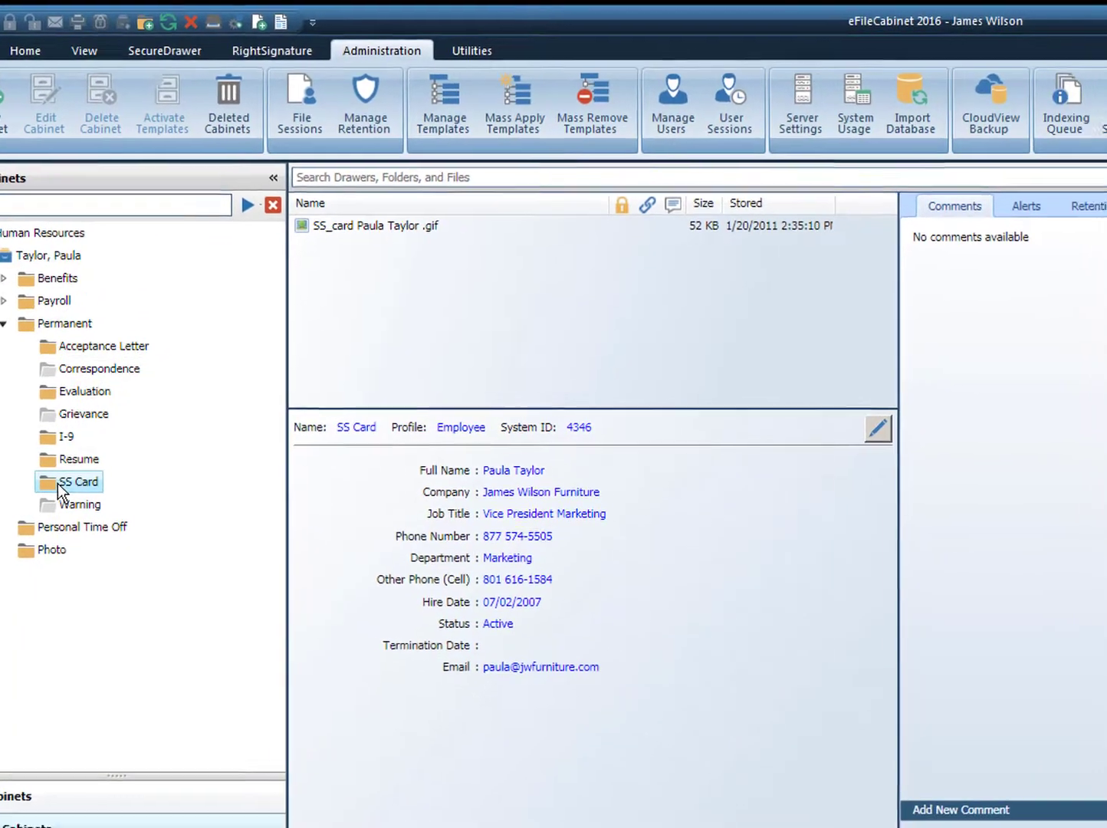
click(276, 210)
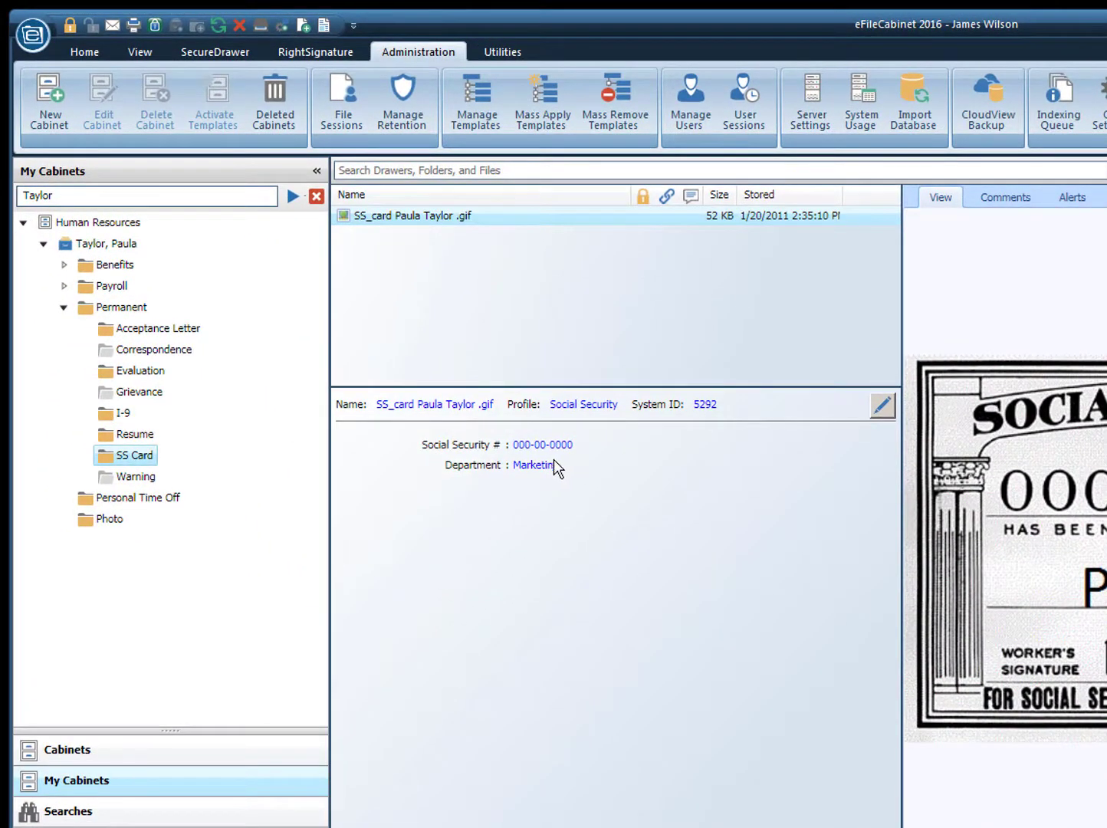
- Open the I-9 PDF's profile for editing, examine the Legal Status and expiration date choices, and leave without saving
click(115, 414)
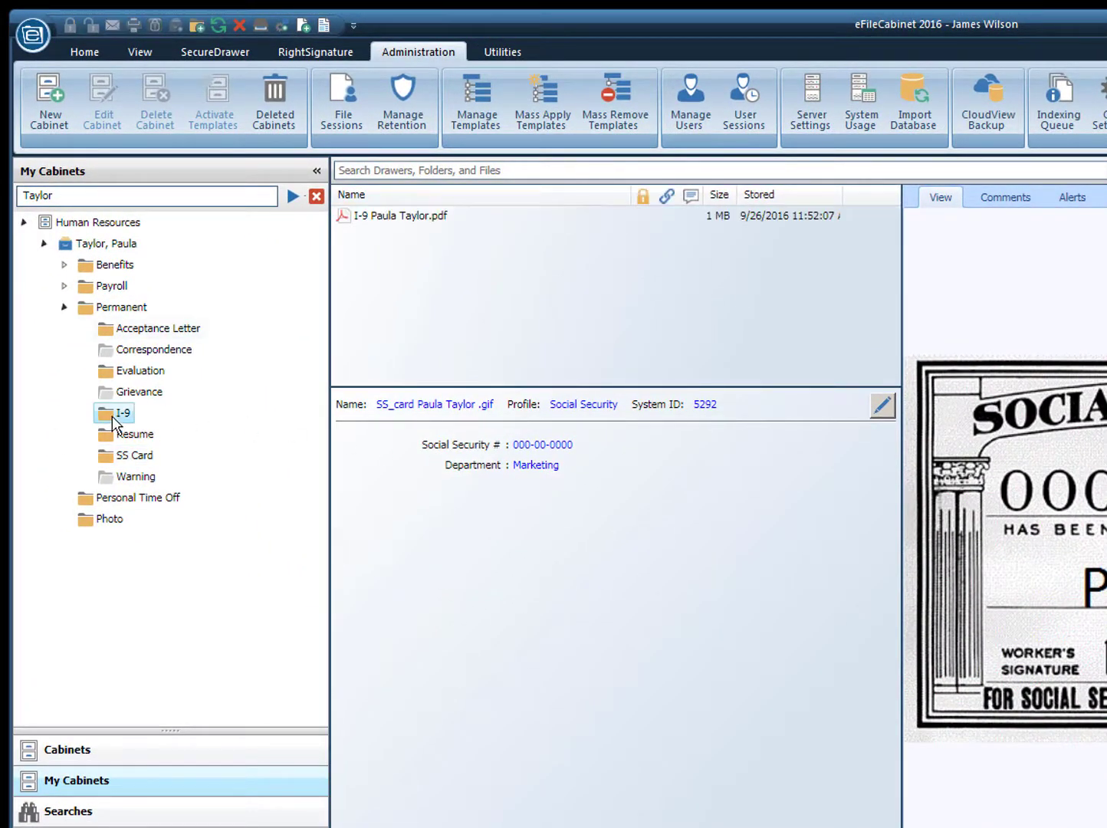
click(406, 215)
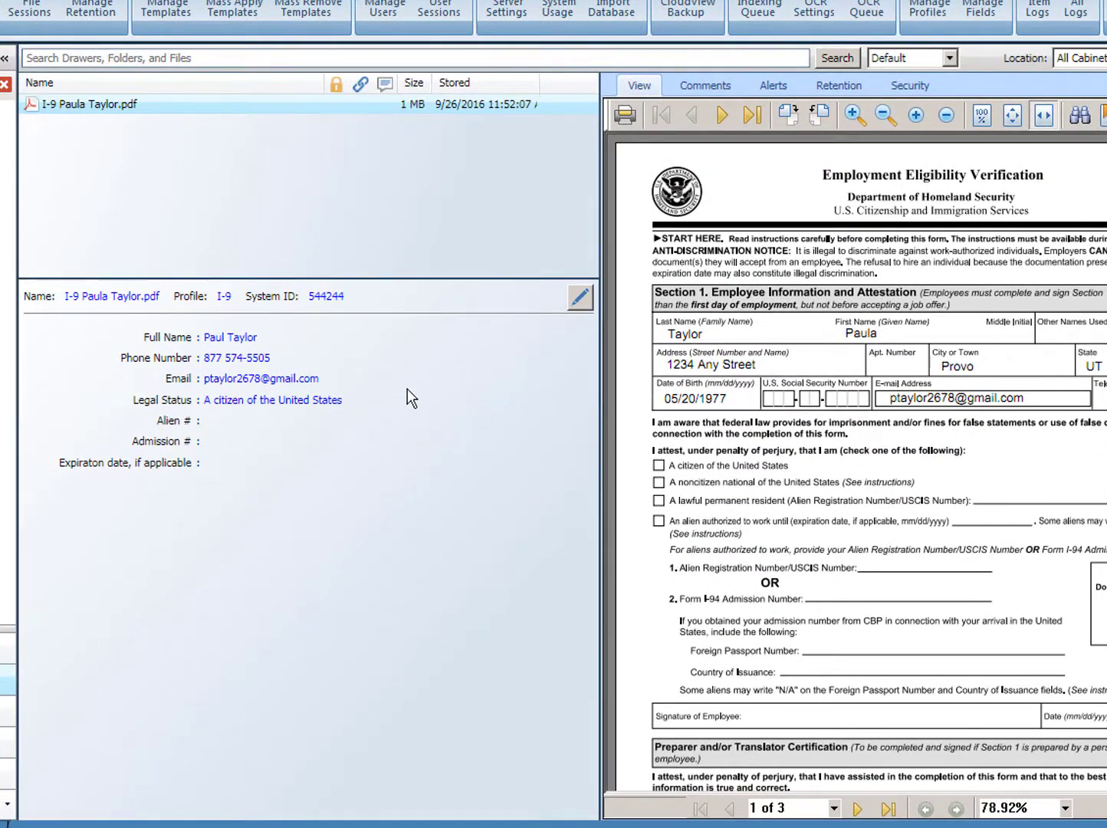
click(578, 296)
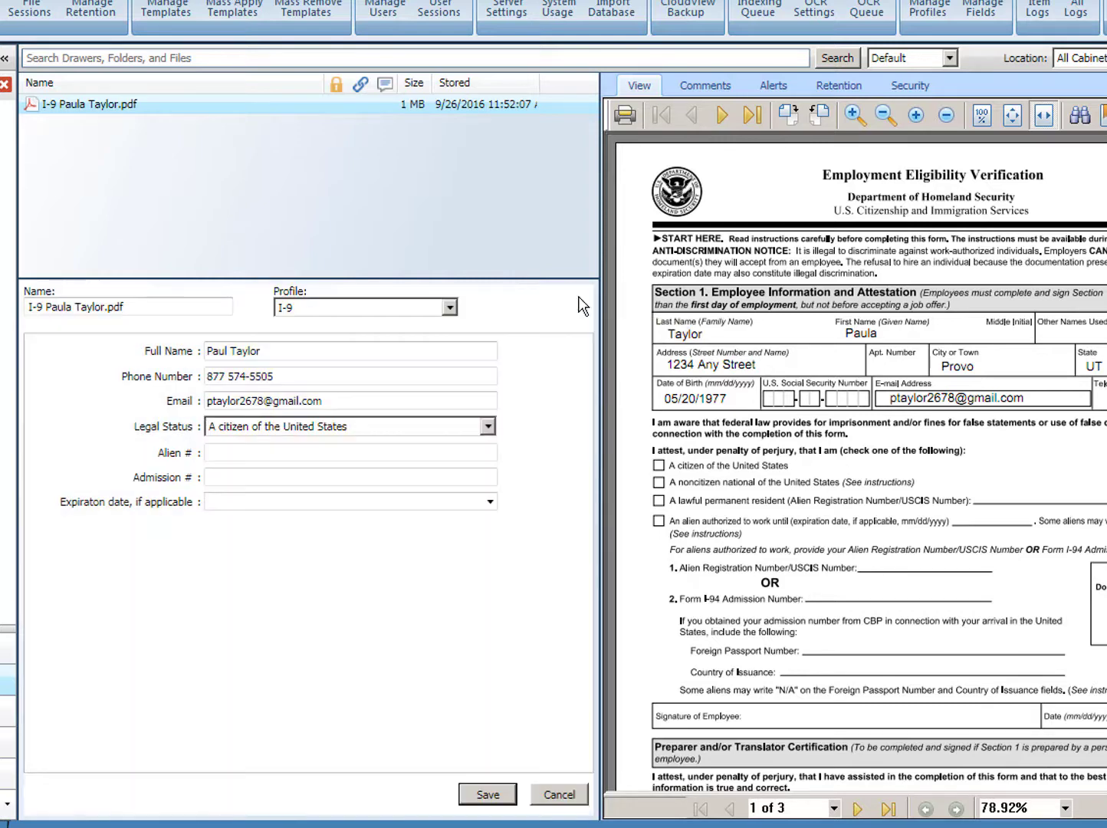
click(487, 427)
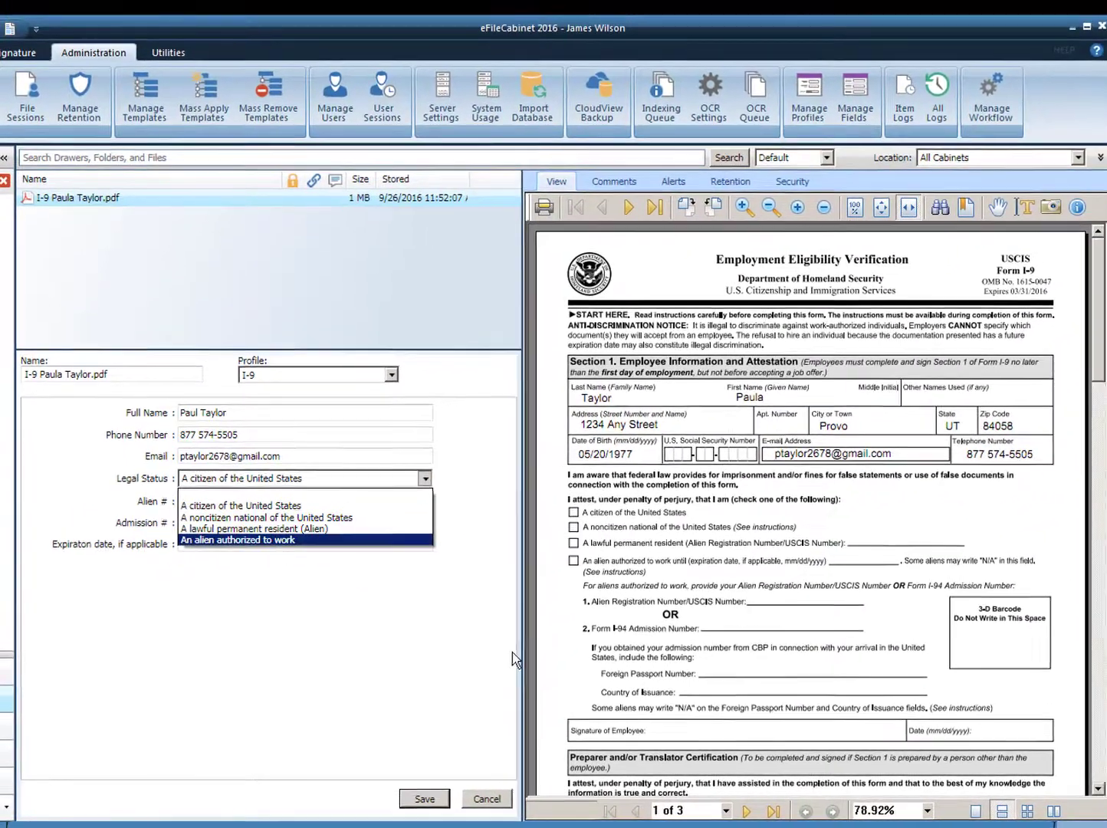
click(435, 631)
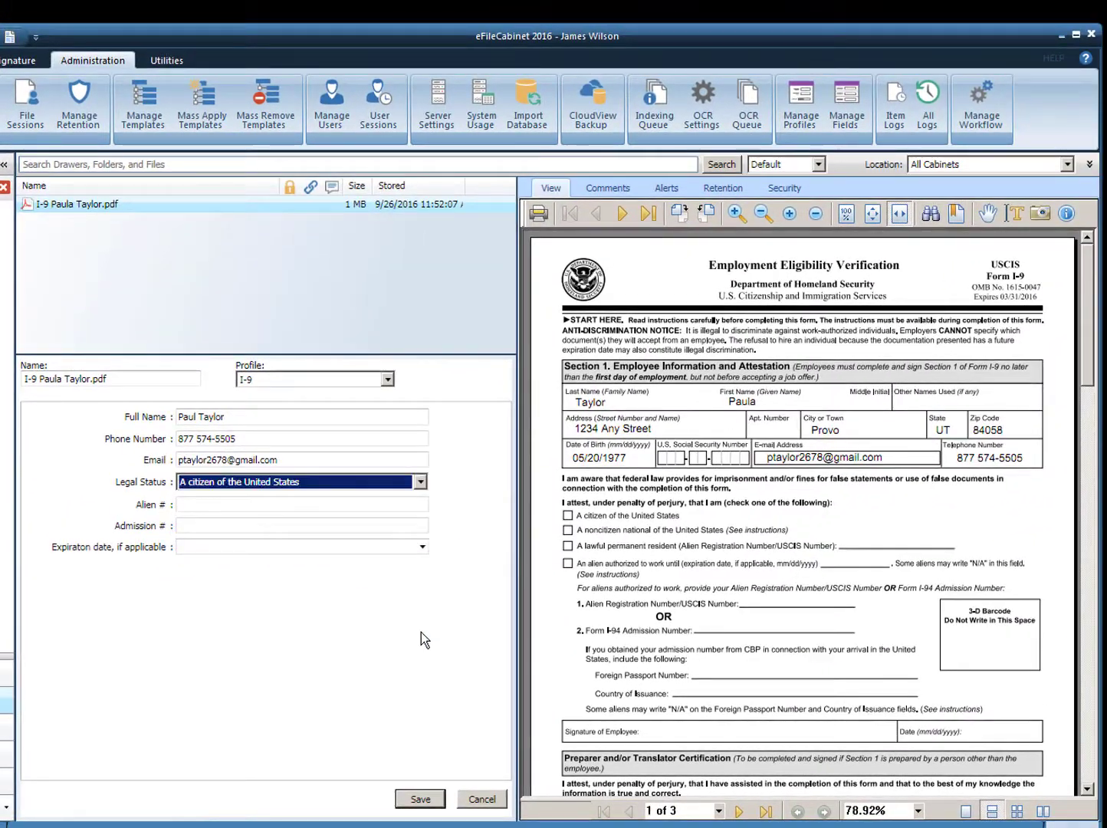
click(421, 548)
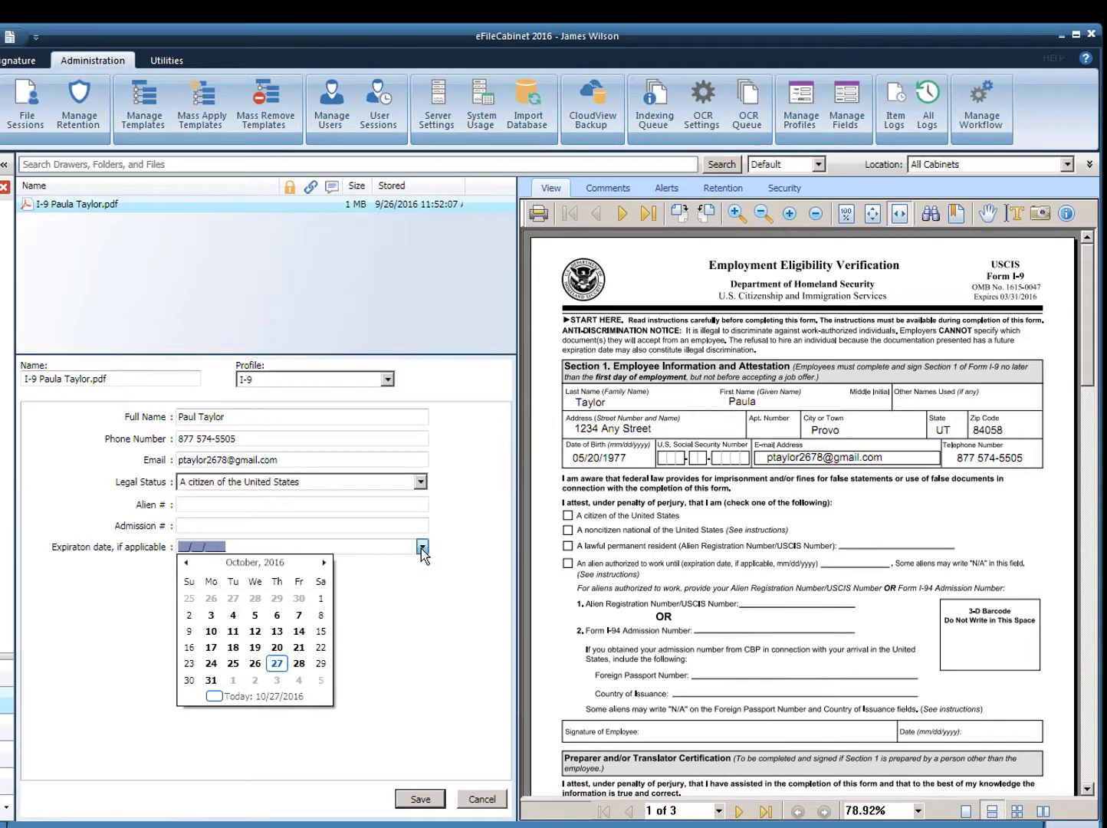
click(410, 594)
click(467, 801)
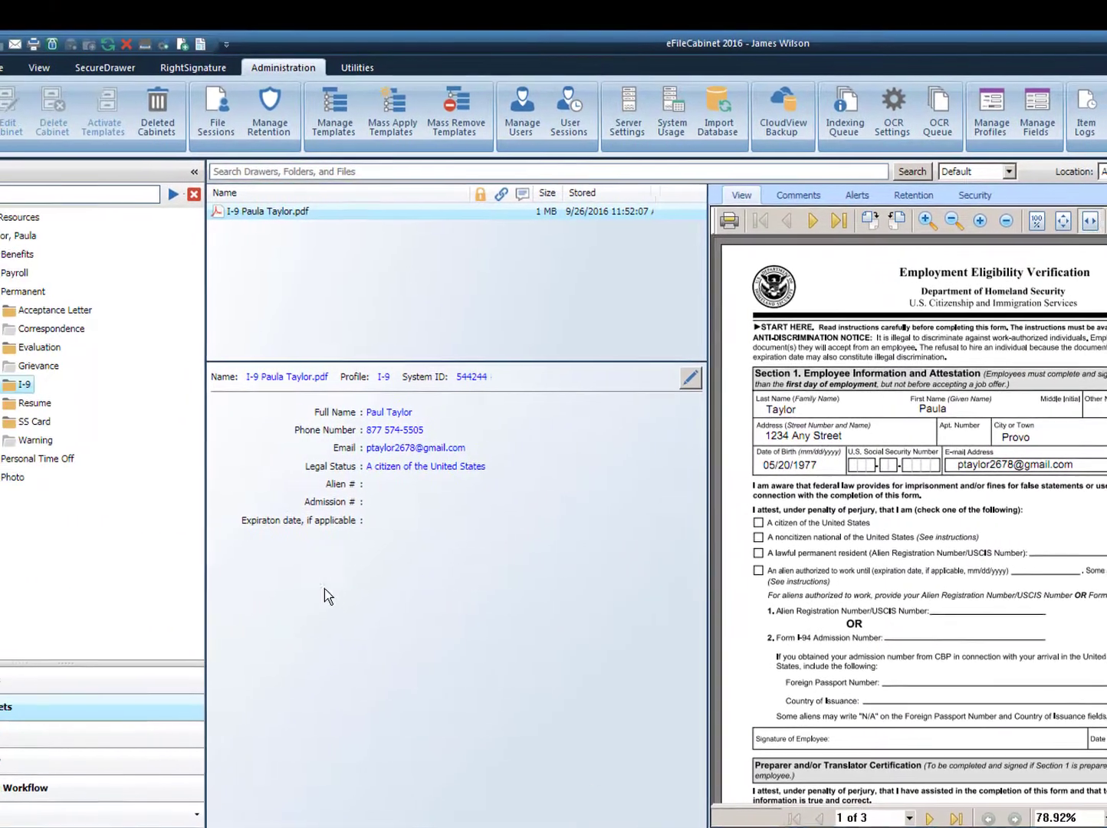
- View the PDF resume and its profile in the Resume folder, then clear the drawer search
click(119, 406)
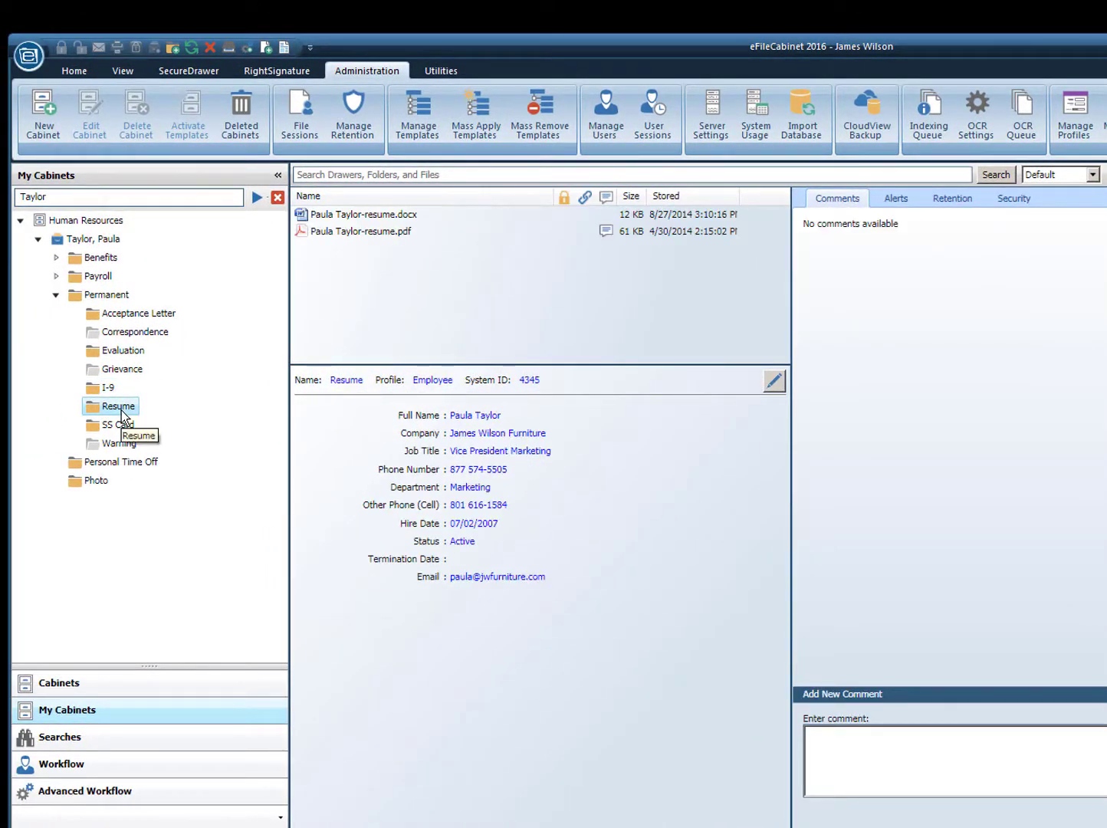
click(346, 234)
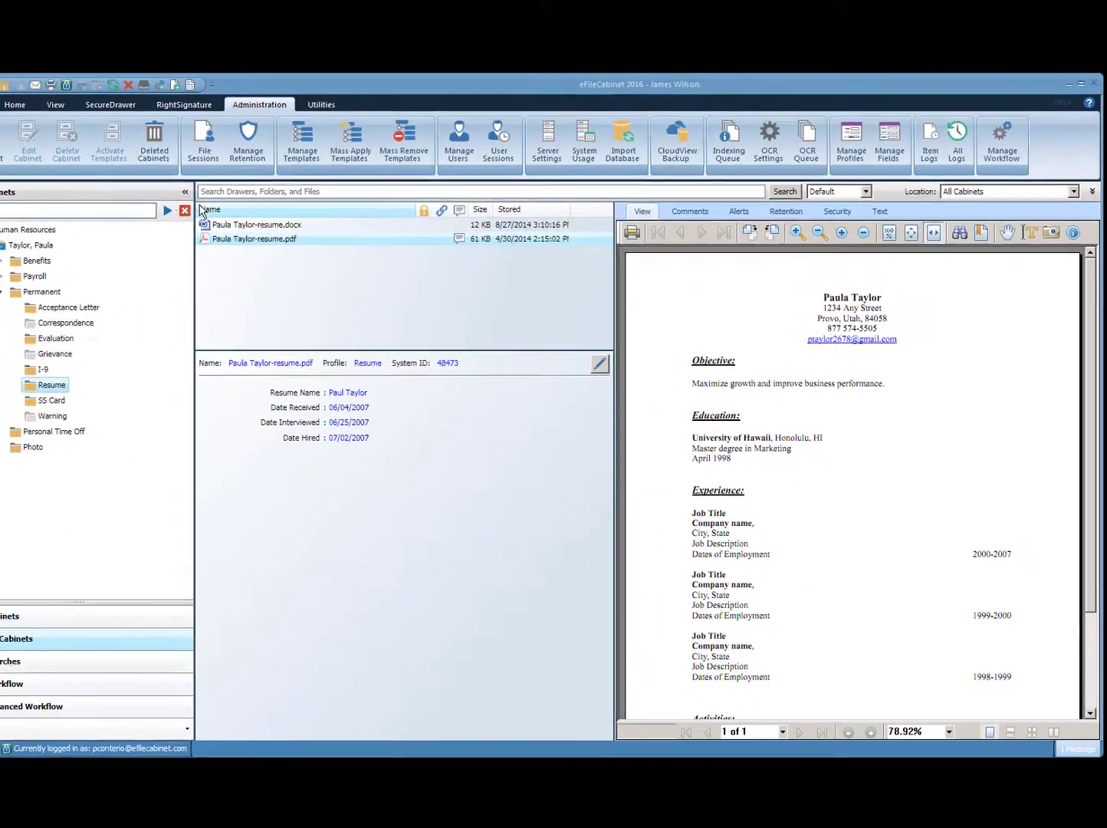
click(184, 210)
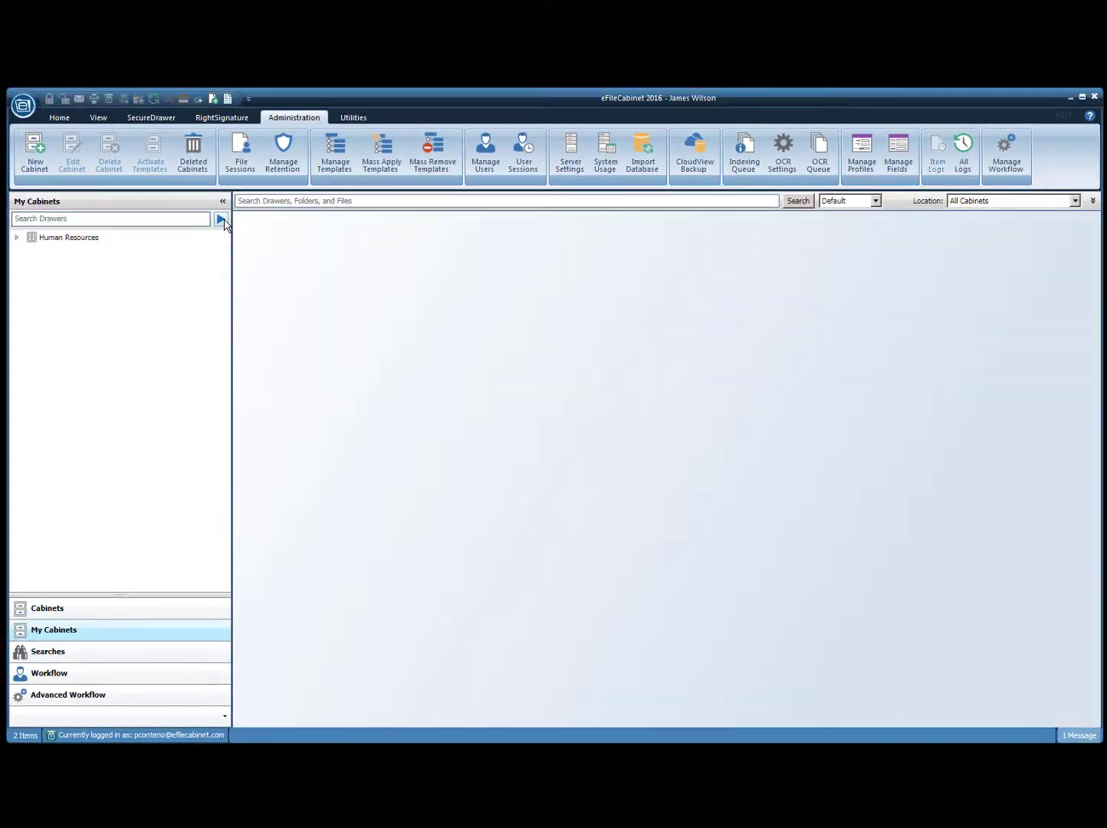
- In the profile of the last employee drawer in Human Resources, set Job Title to Principle and Department to Executive
click(16, 237)
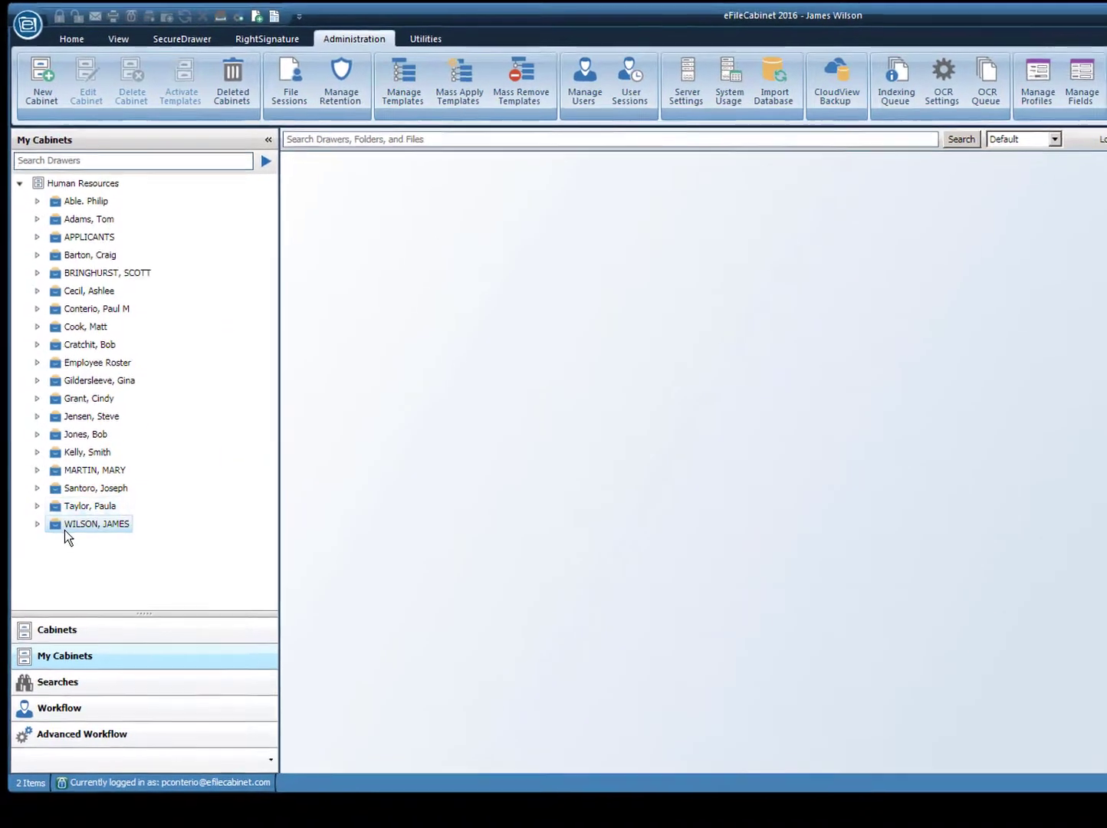
click(76, 531)
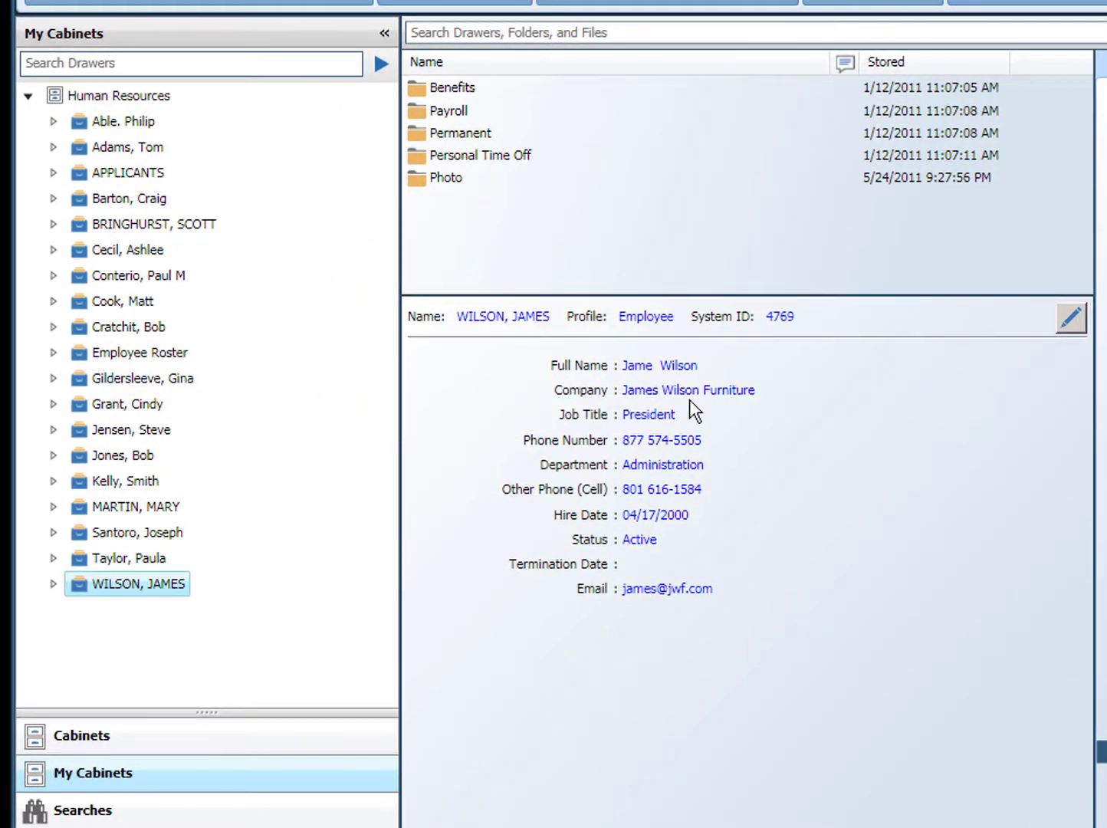
click(1071, 318)
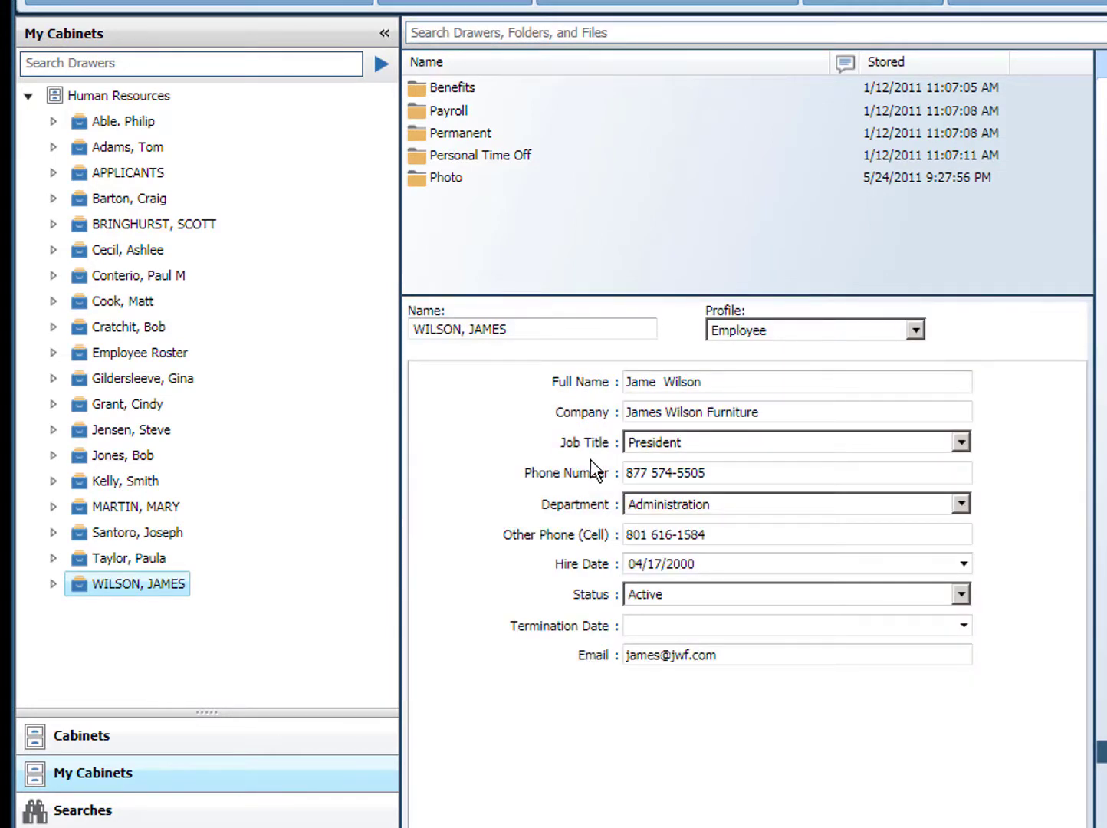
click(966, 445)
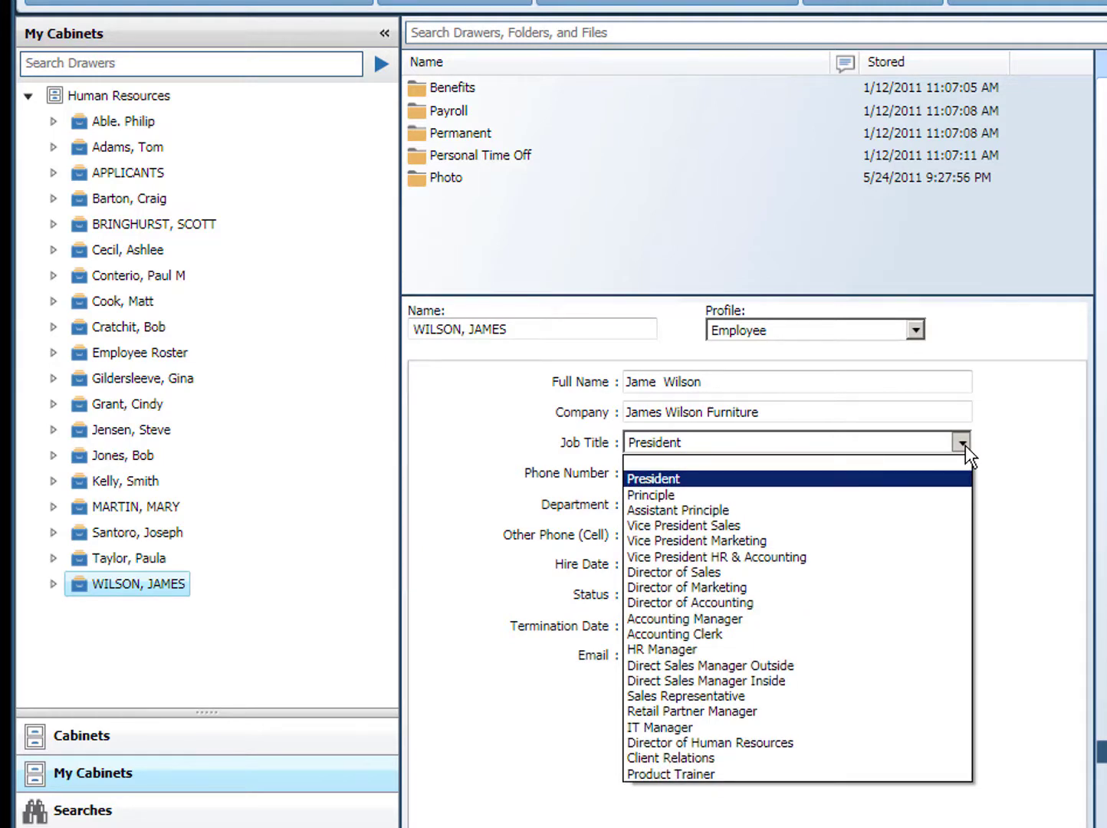
click(908, 495)
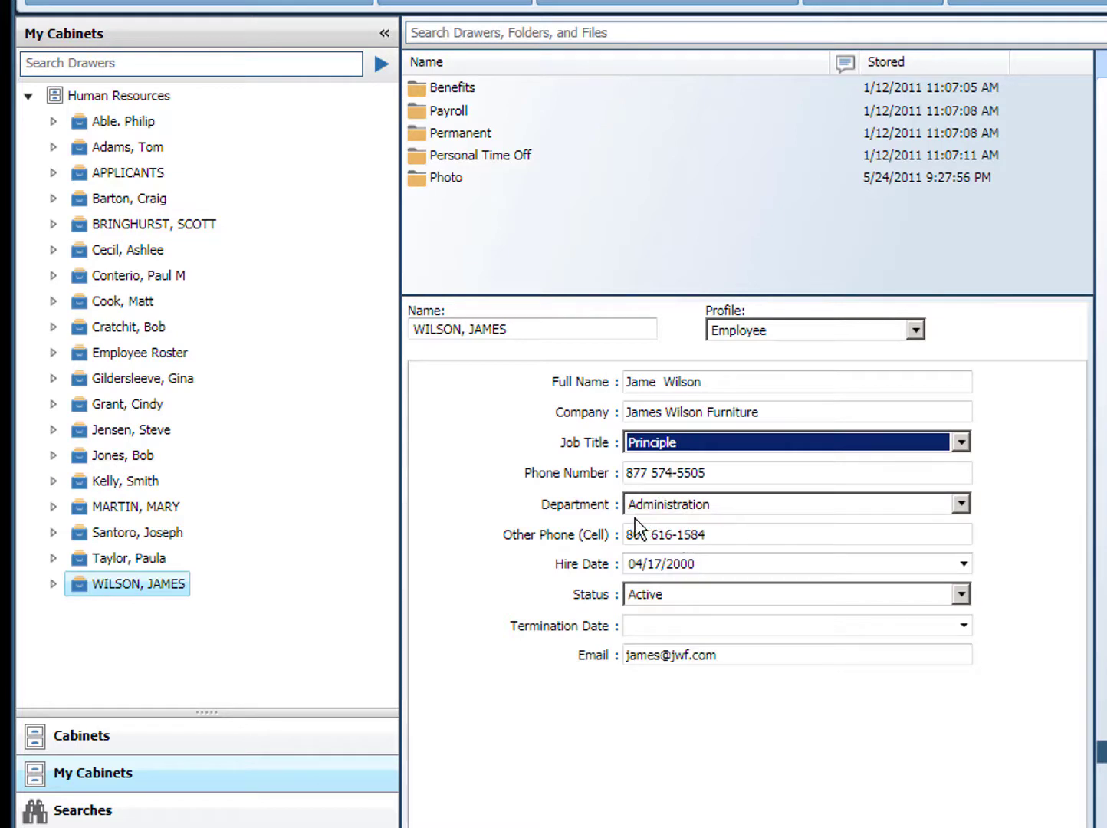
click(964, 507)
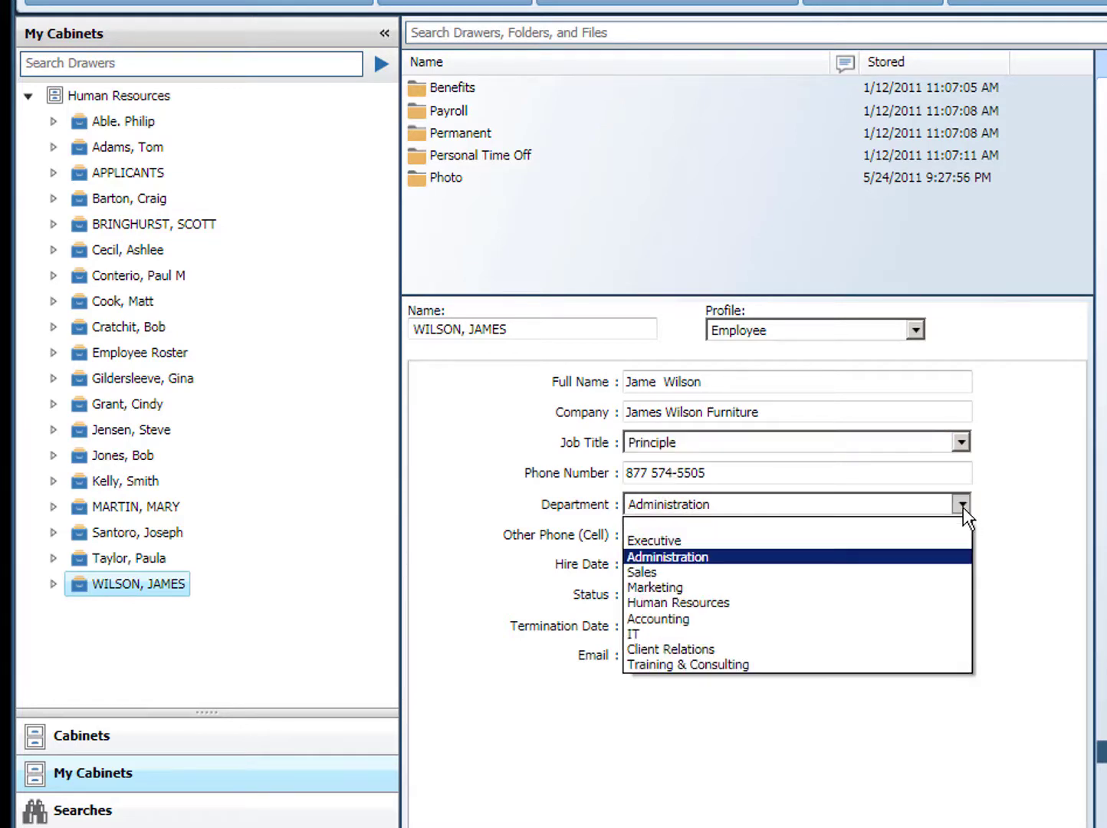
click(874, 542)
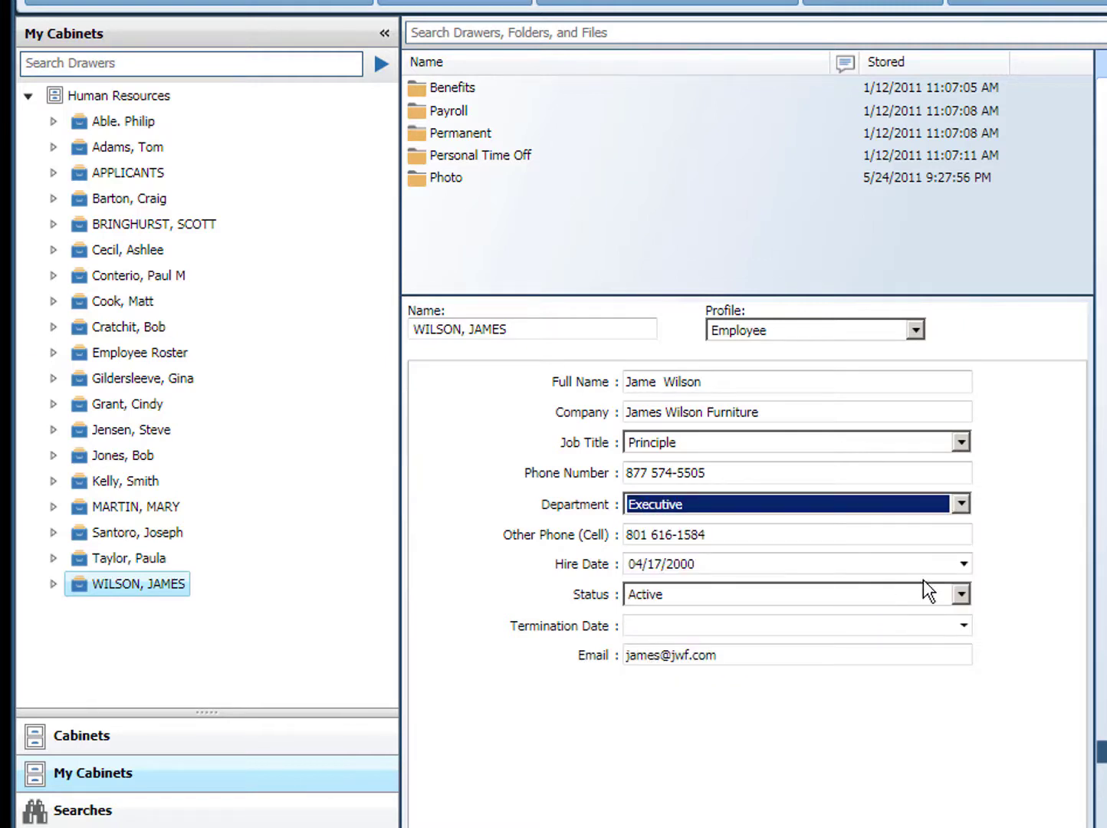
- Examine the Hire Date calendar, Status choices and Termination Date calendar in the drawer's Employee profile
click(962, 564)
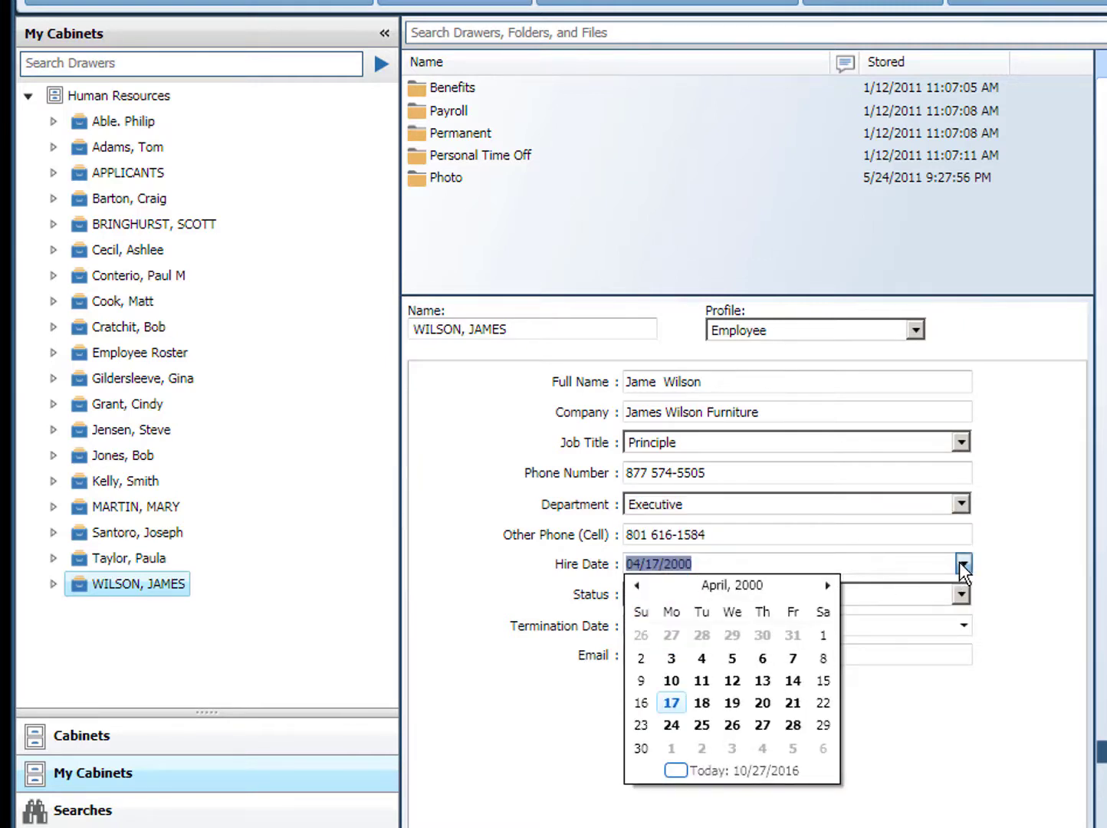
click(963, 564)
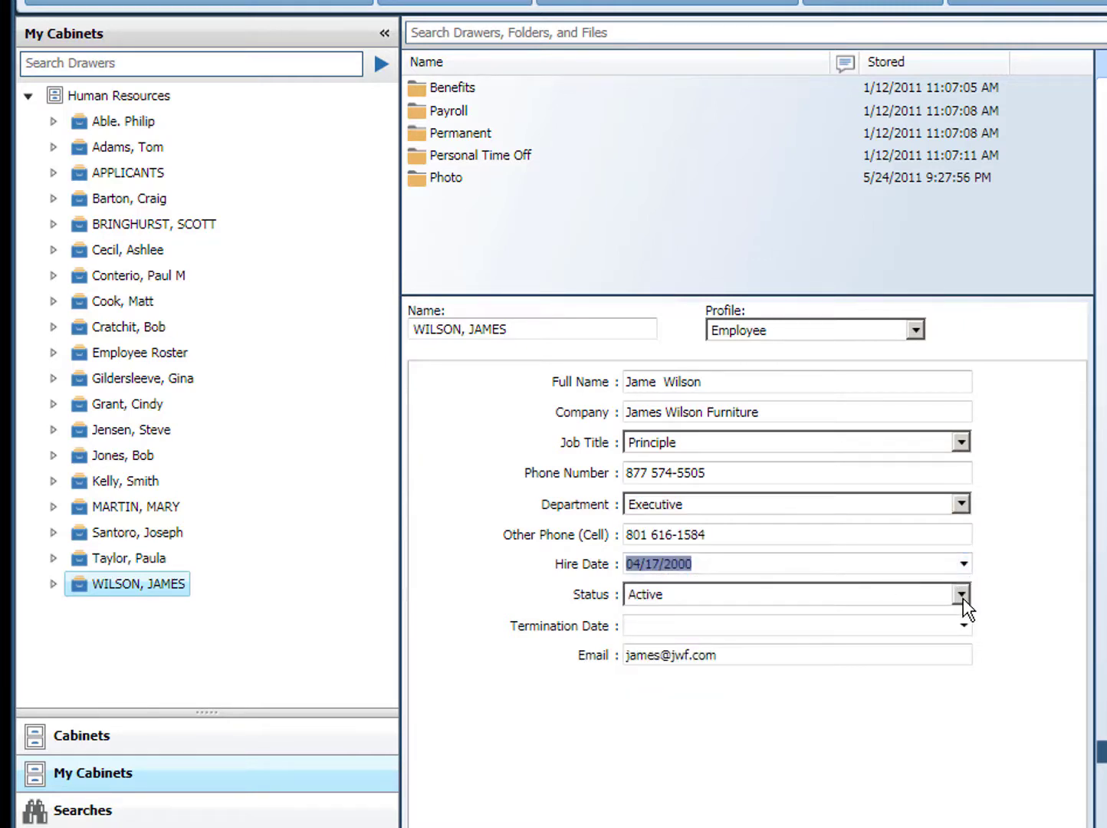
click(962, 595)
click(962, 596)
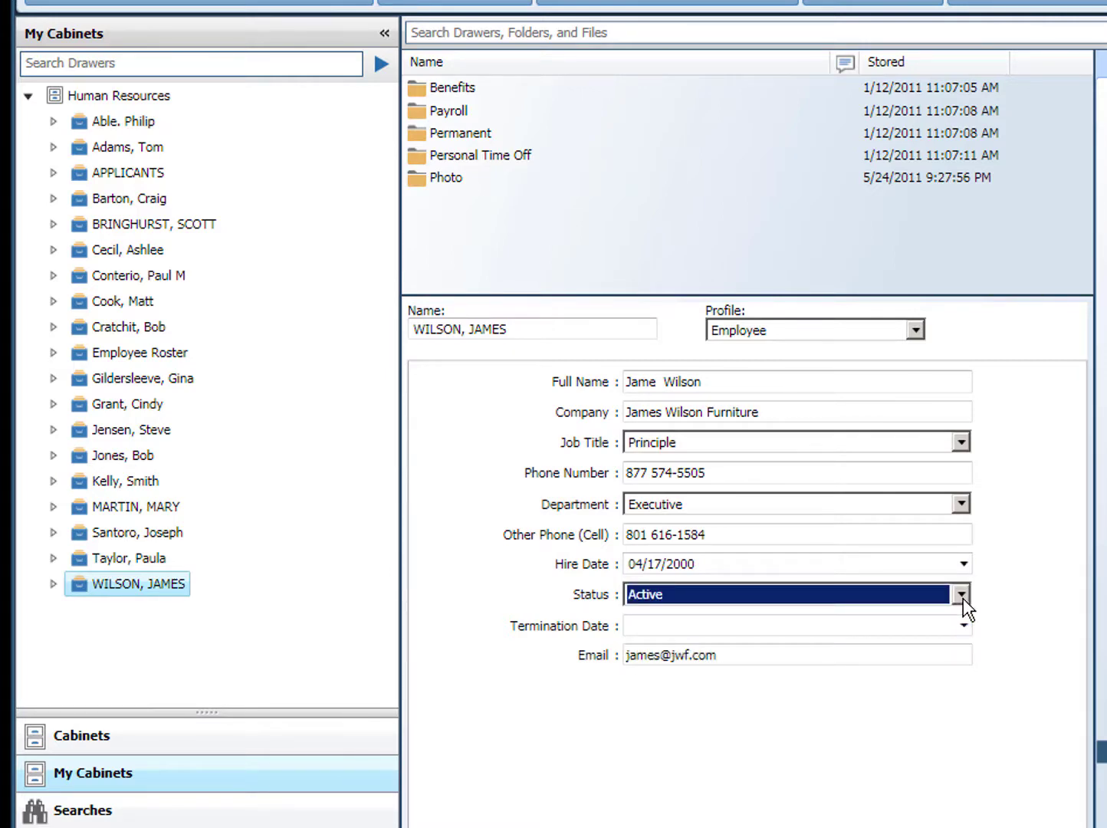
click(963, 625)
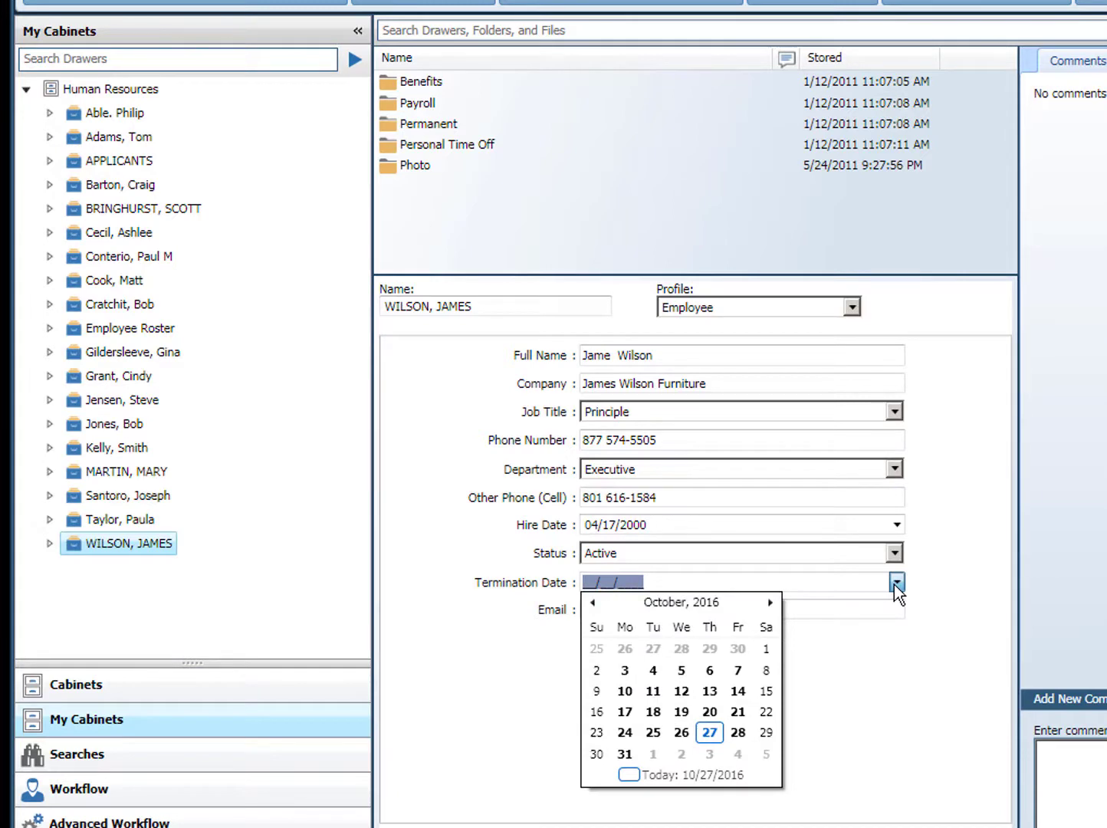
click(895, 584)
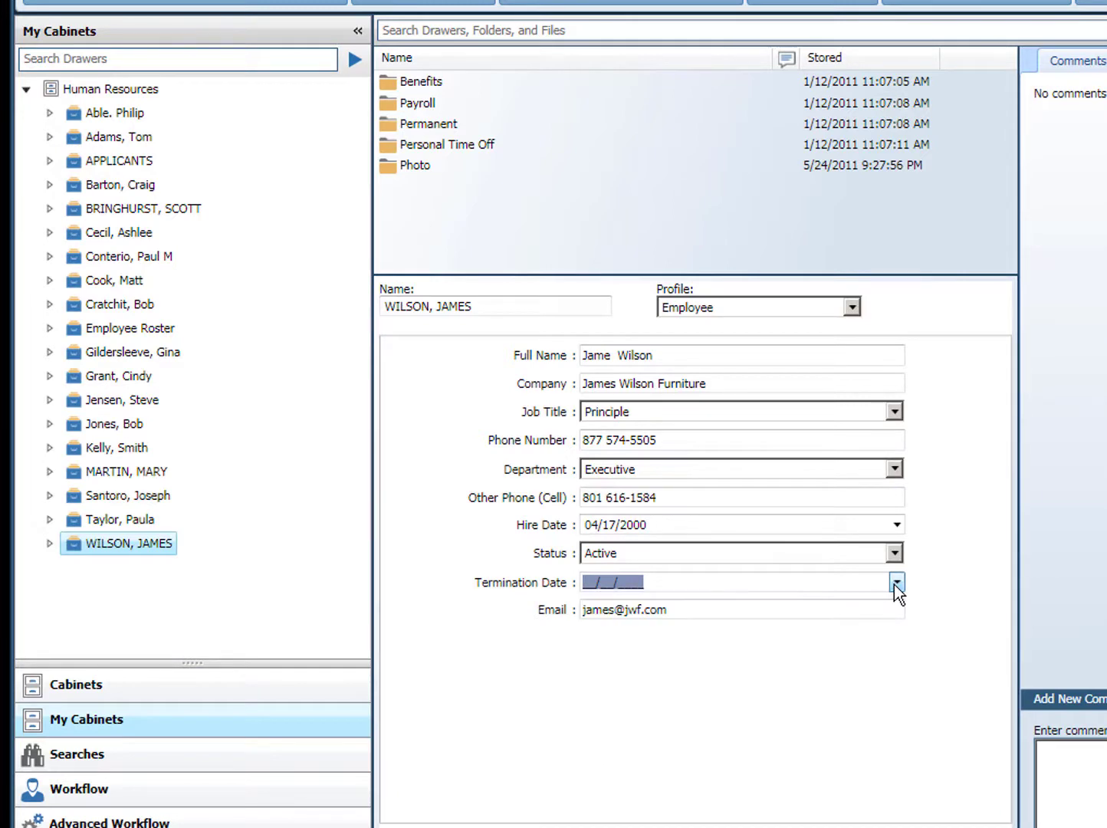
- Browse the profiles that can be assigned to the drawer and leave the profile without saving
click(850, 307)
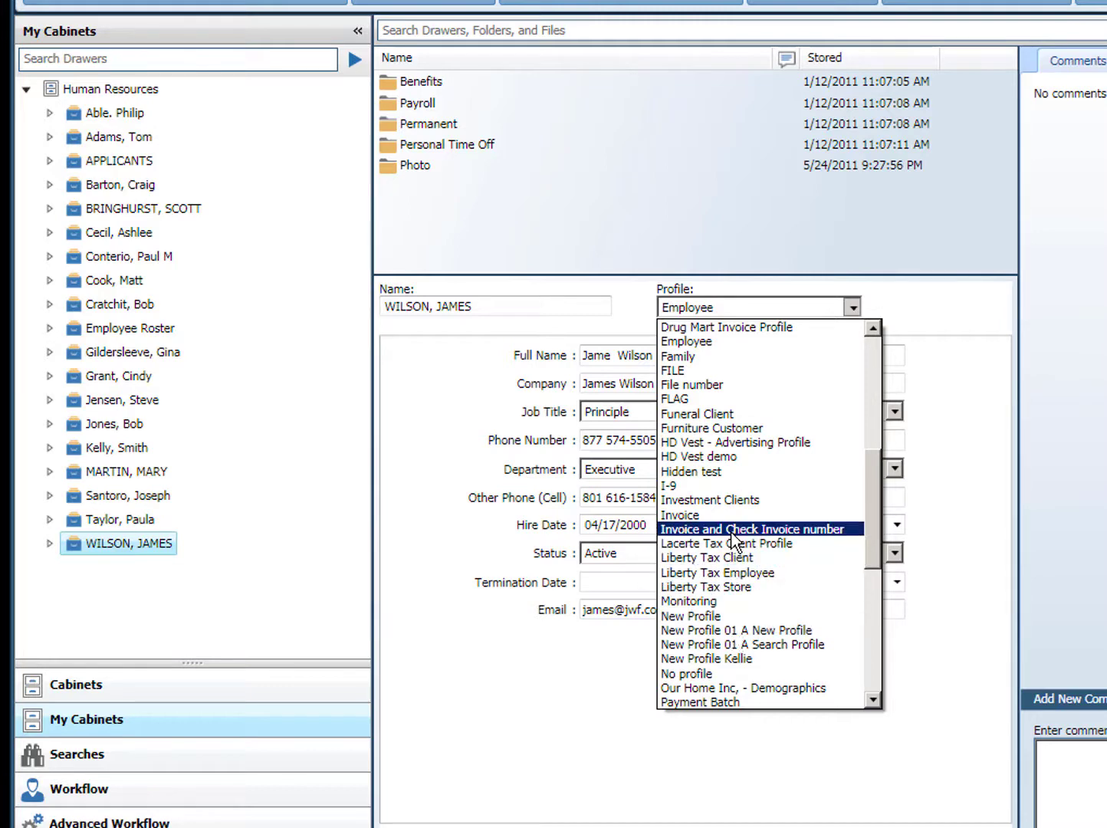
scroll(732, 583, down, 2)
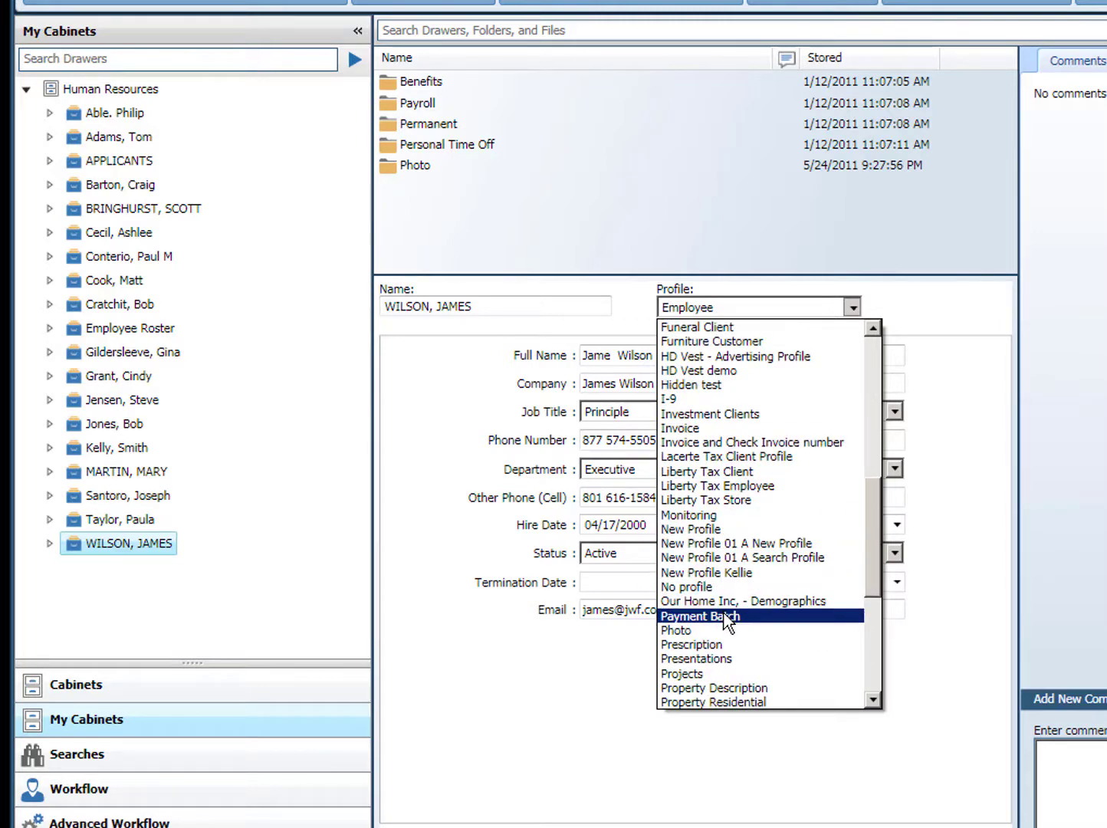
click(724, 645)
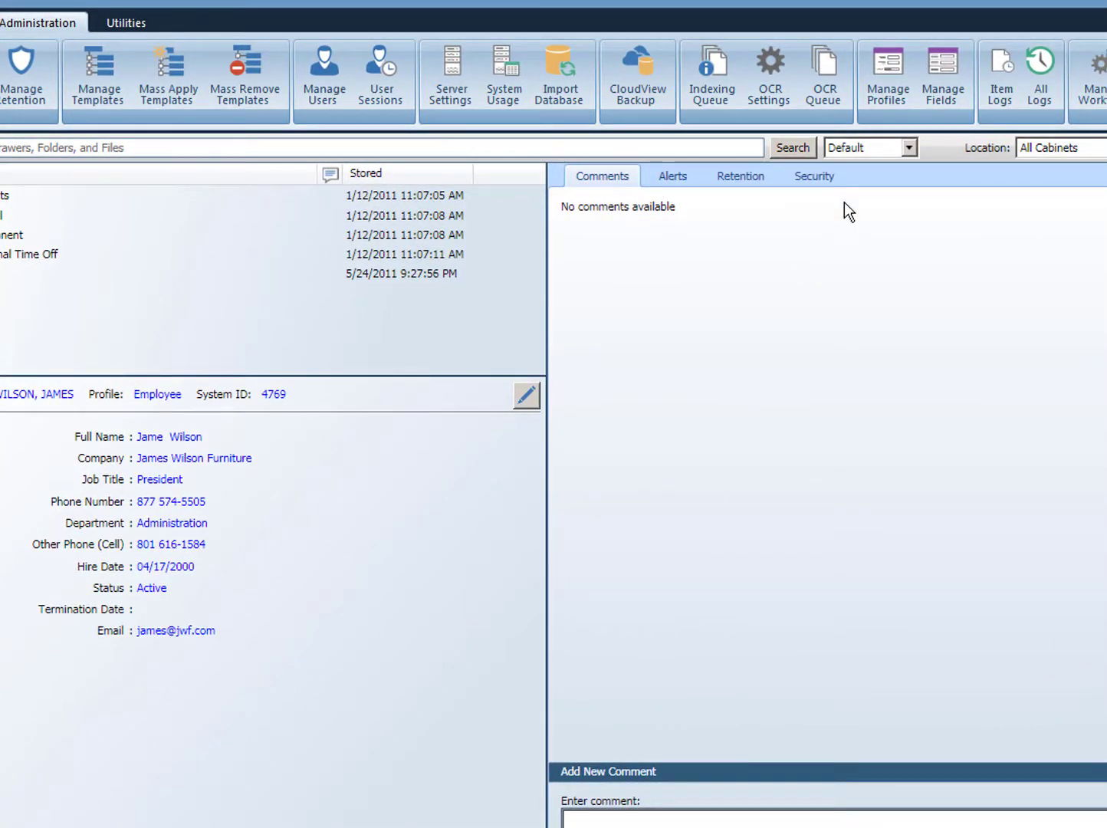
- Open the profile field manager, sort the fields by type, and examine the Text, Number, Date and List fields
click(940, 91)
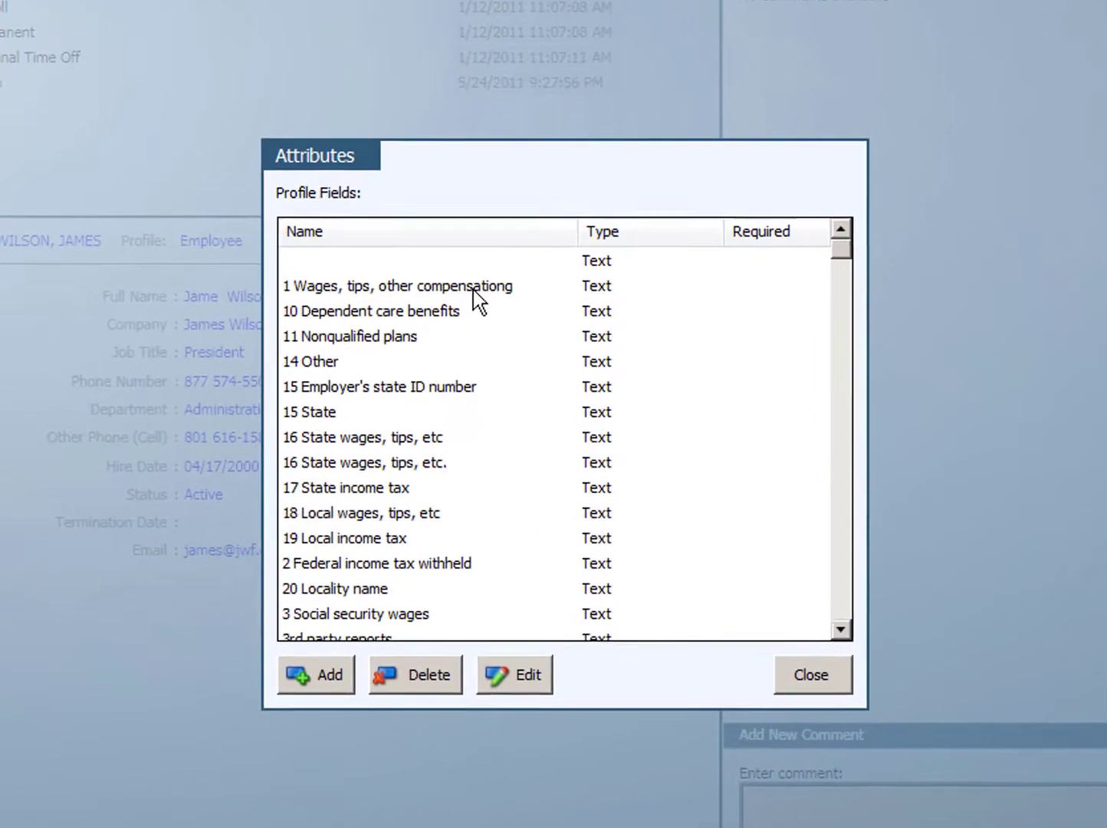
scroll(483, 312, down, 7)
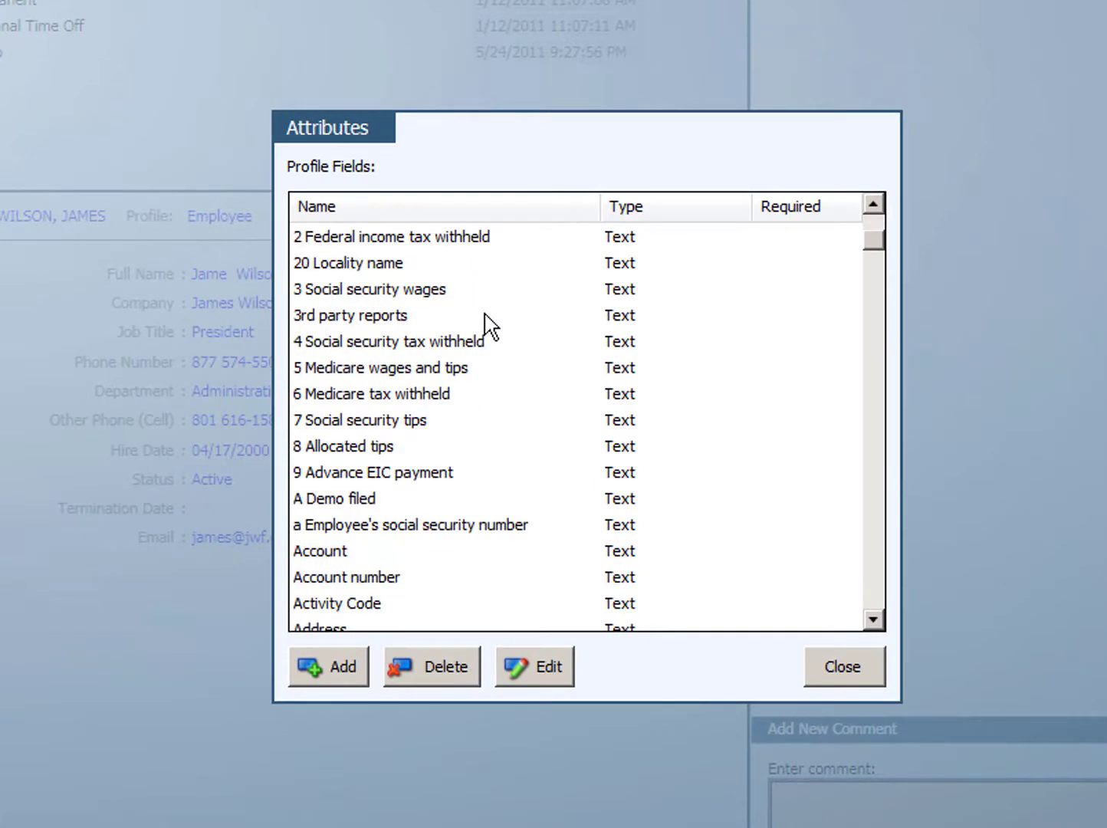
scroll(605, 296, down, 3)
scroll(625, 299, down, 3)
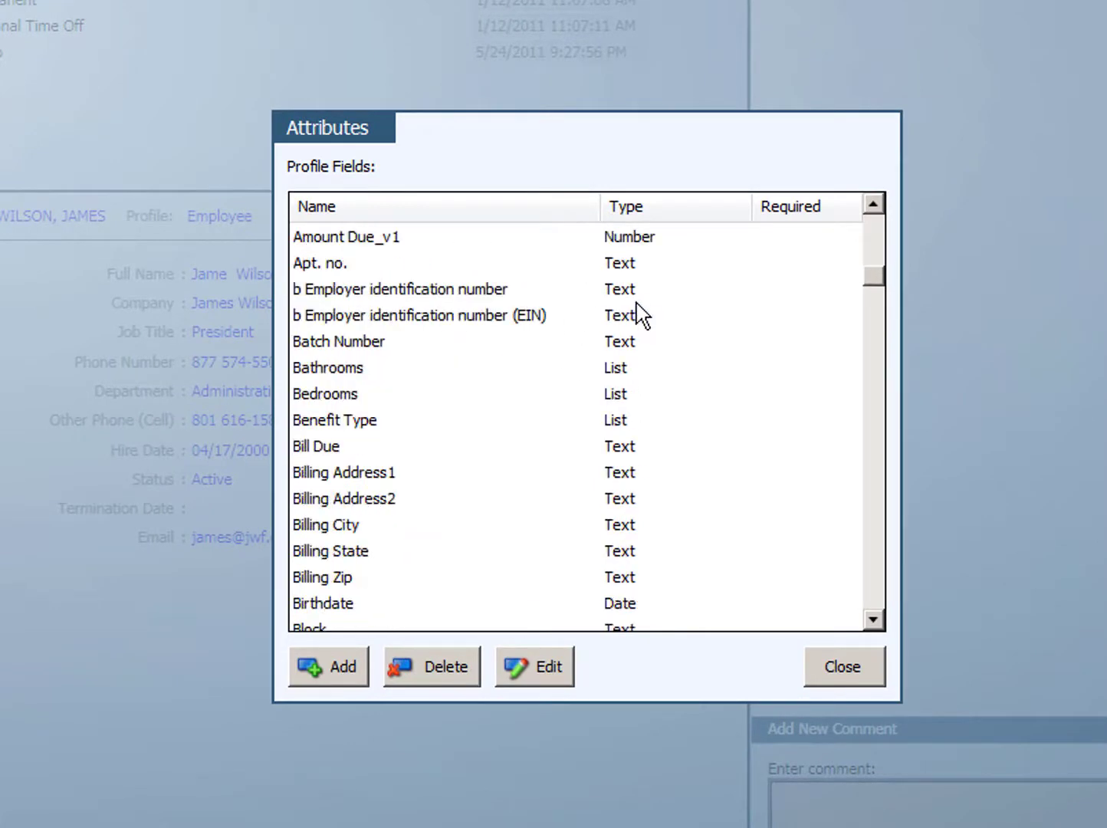
click(636, 213)
scroll(613, 563, down, 20)
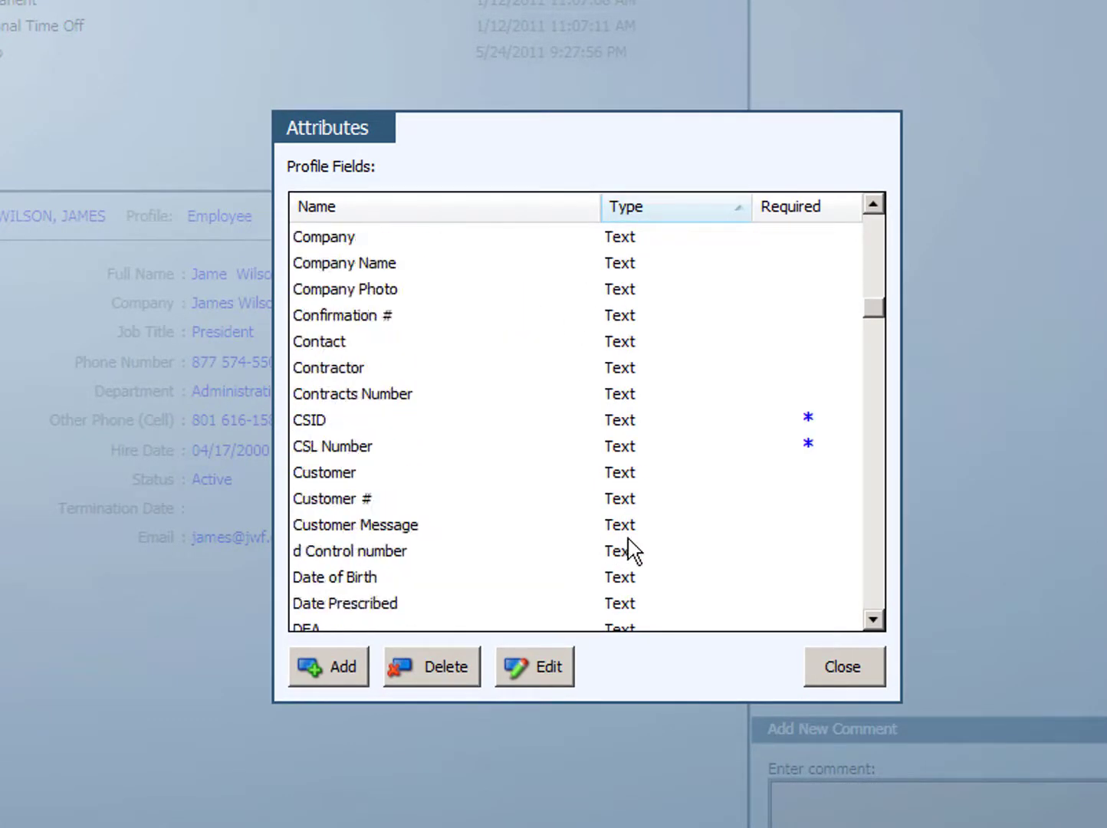
scroll(655, 529, down, 20)
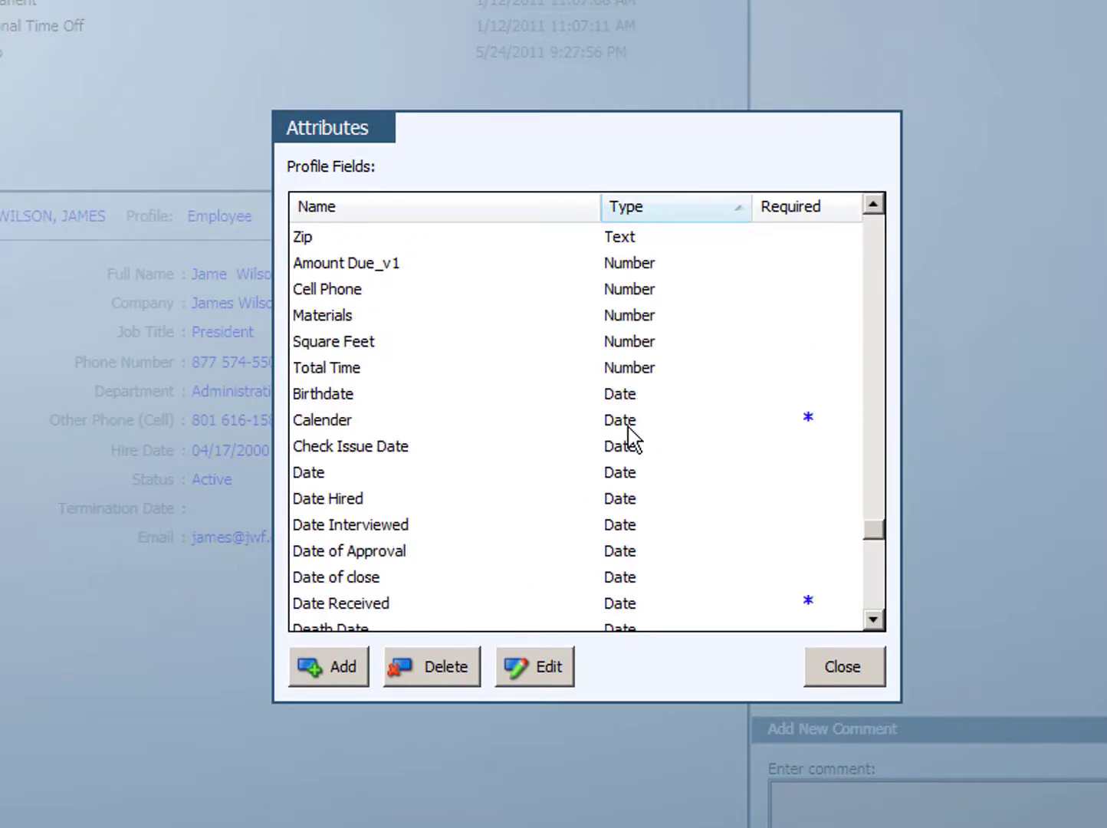
scroll(632, 452, down, 12)
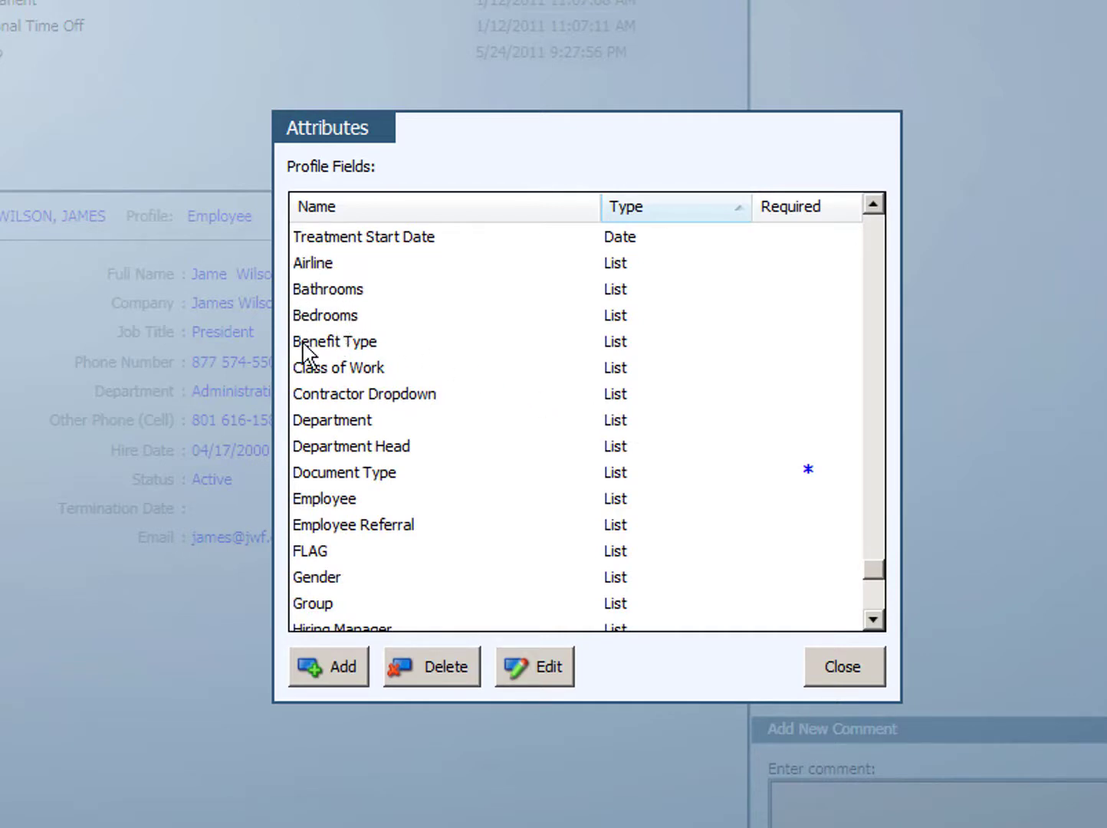
- Open the Employee list field for editing, review its list values, and cancel without changes
click(308, 502)
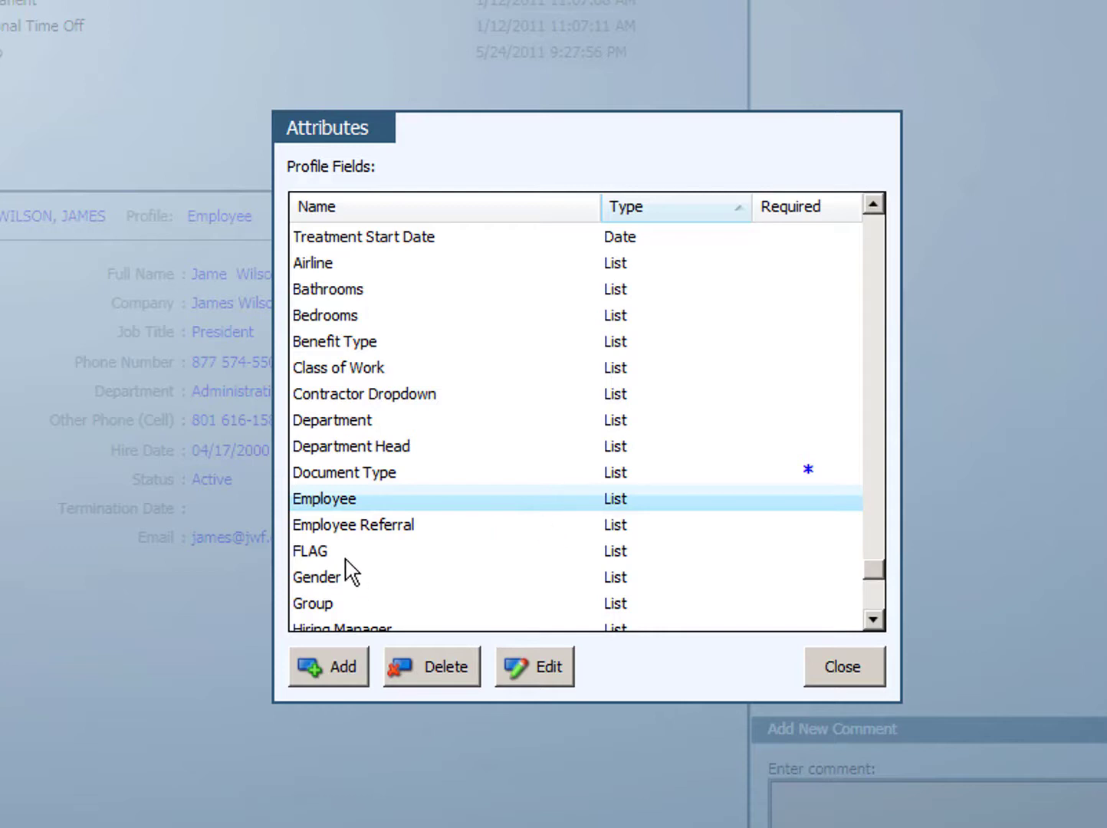
click(549, 667)
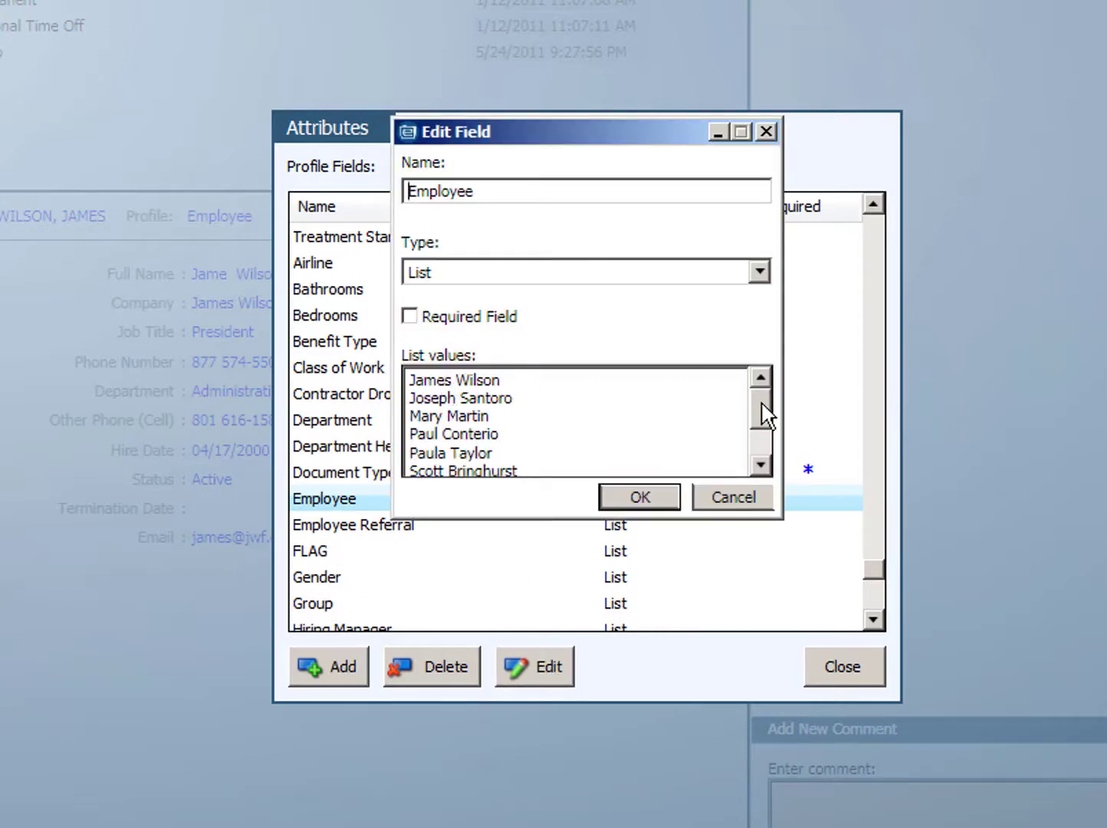
mouse_move(765, 414)
mouse_down()
mouse_move(767, 454)
mouse_move(768, 393)
mouse_up()
click(715, 498)
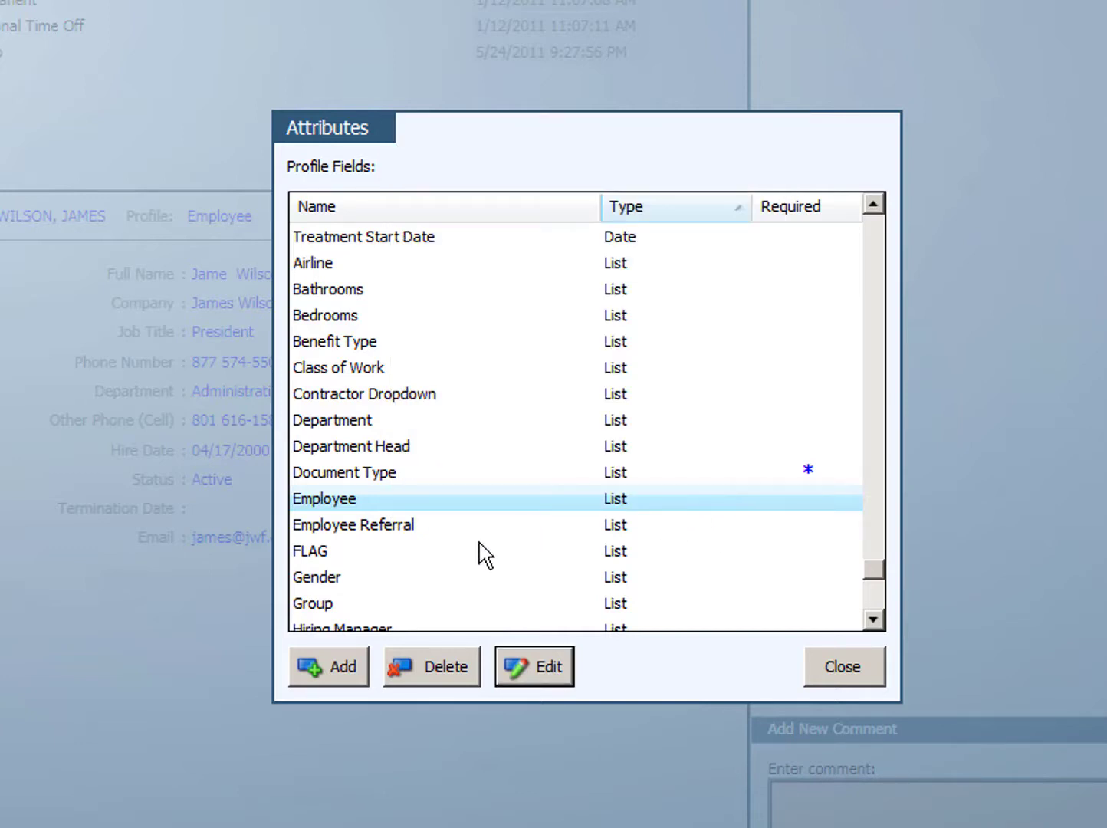
- Try a new profile field with the Date type and the List type with values A, b and c, and cancel it
click(341, 673)
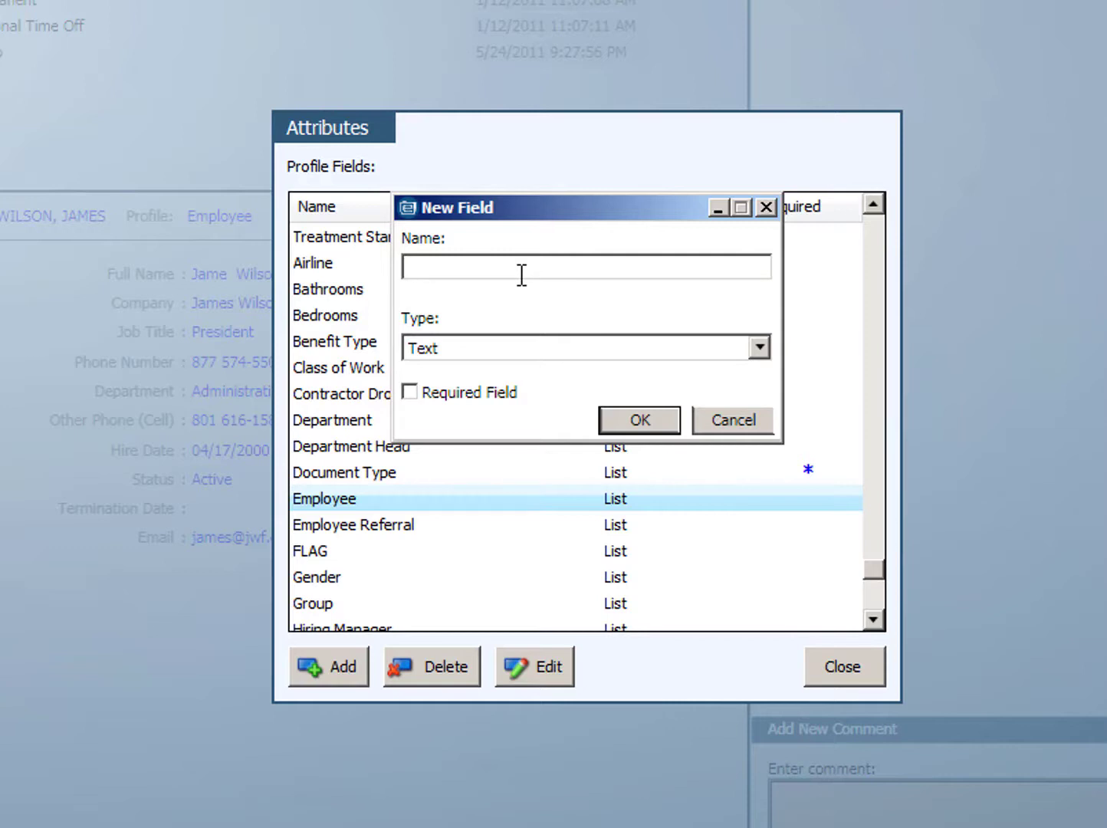
click(768, 351)
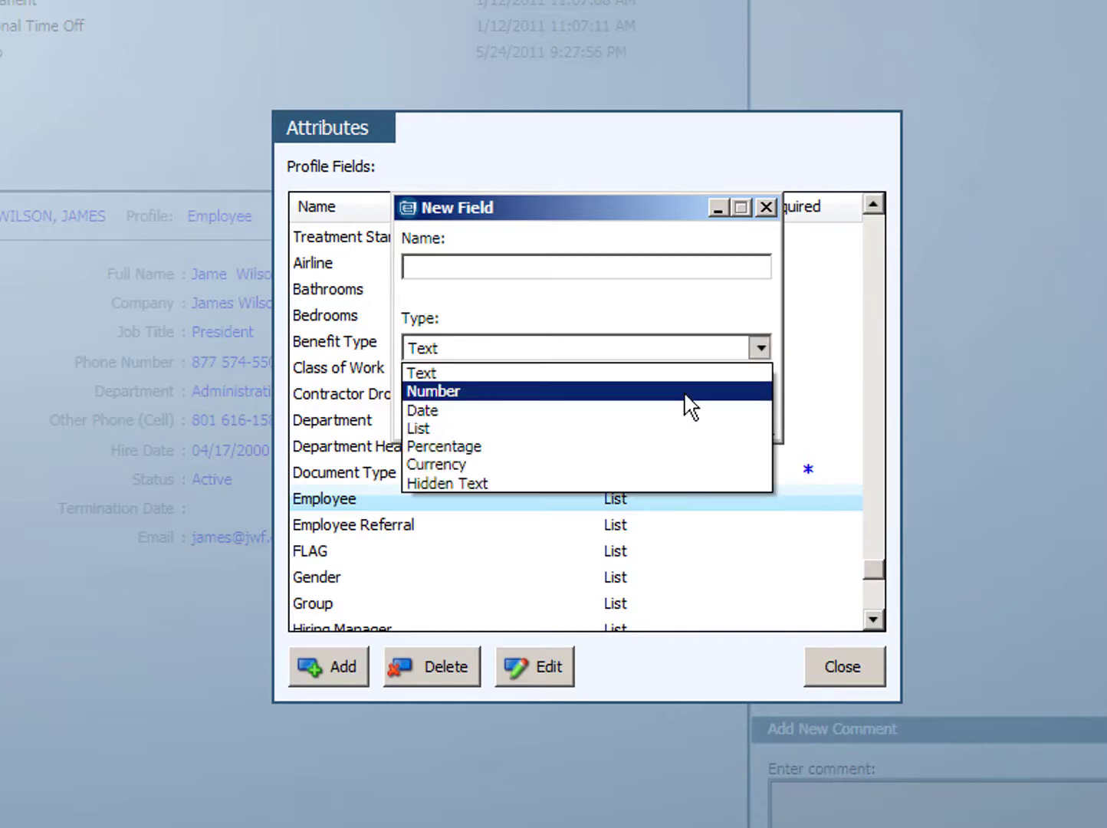
click(685, 411)
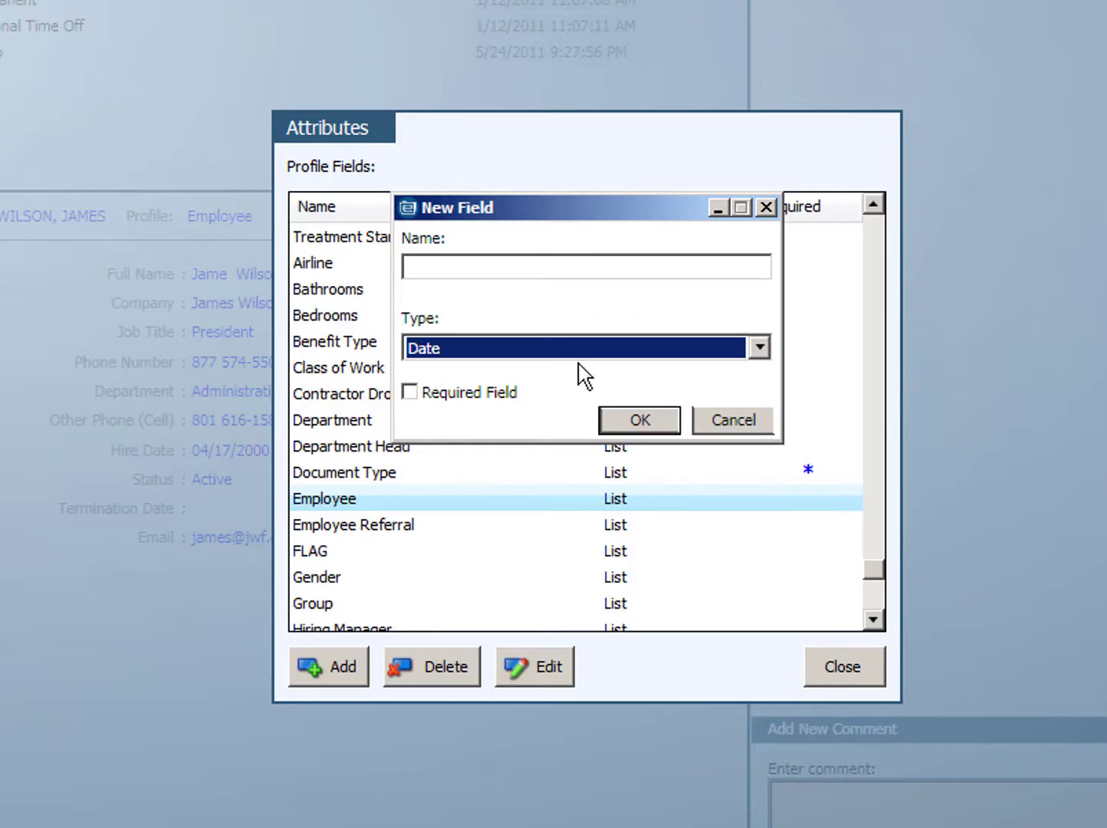
click(758, 351)
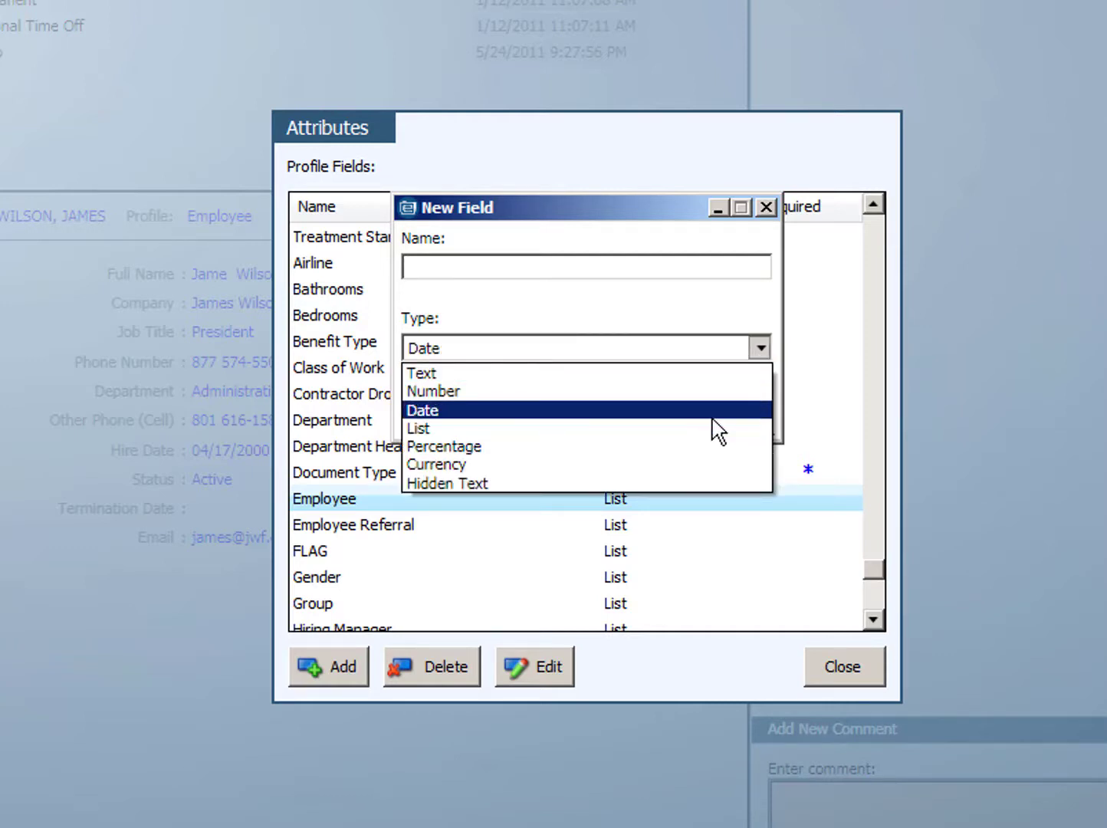
click(709, 428)
click(469, 478)
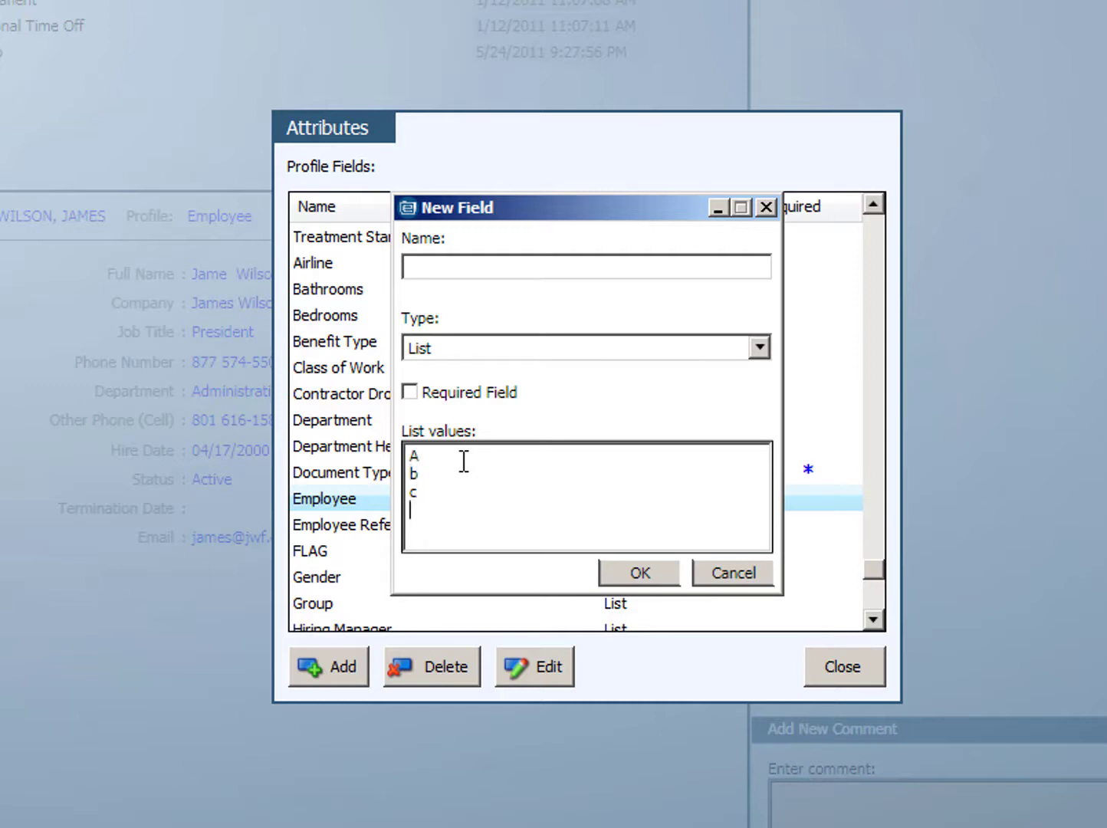
click(733, 580)
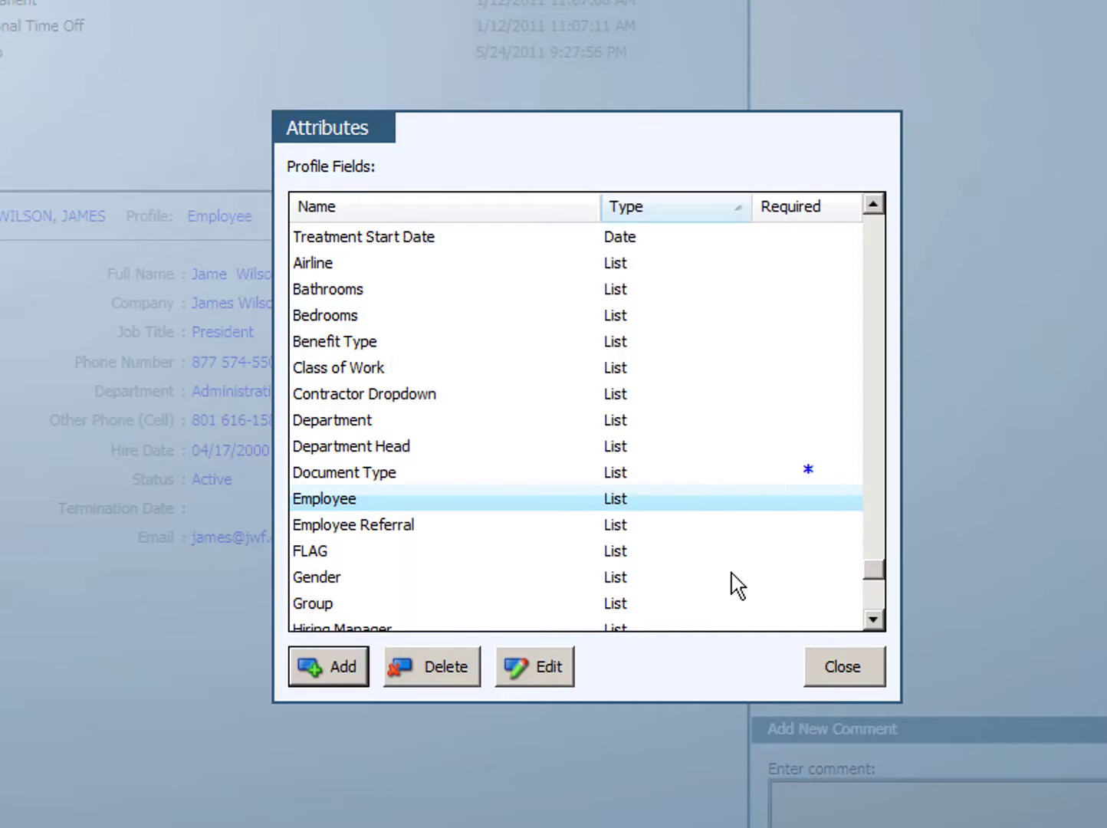
- Examine the settings of the Percentage, Currency and Hidden Text types for a new profile field, and cancel it
click(352, 664)
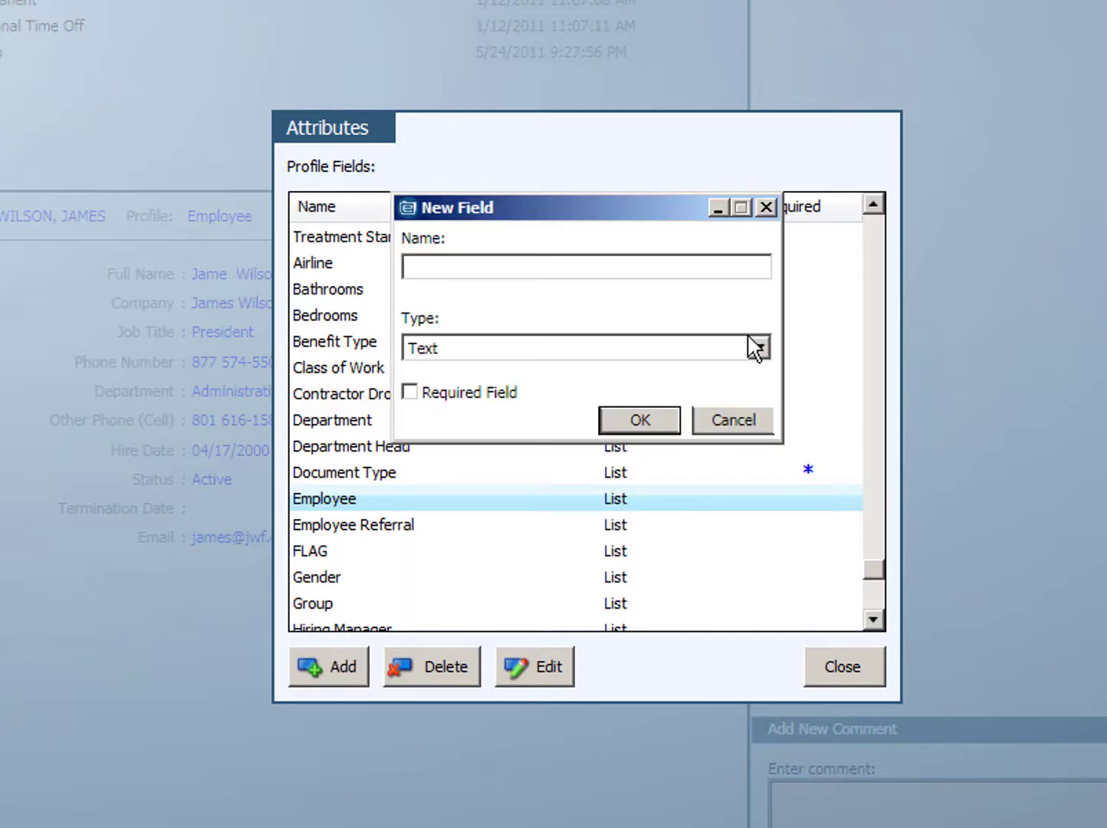
click(761, 353)
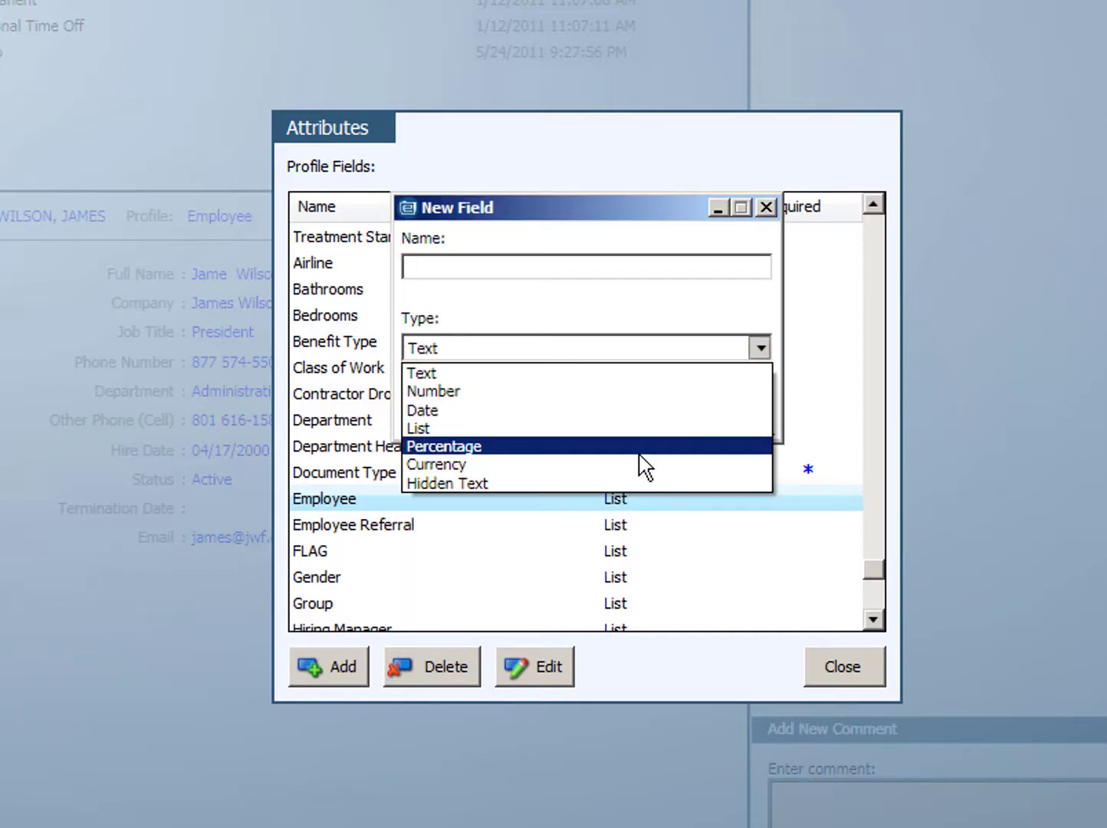
click(641, 456)
click(757, 349)
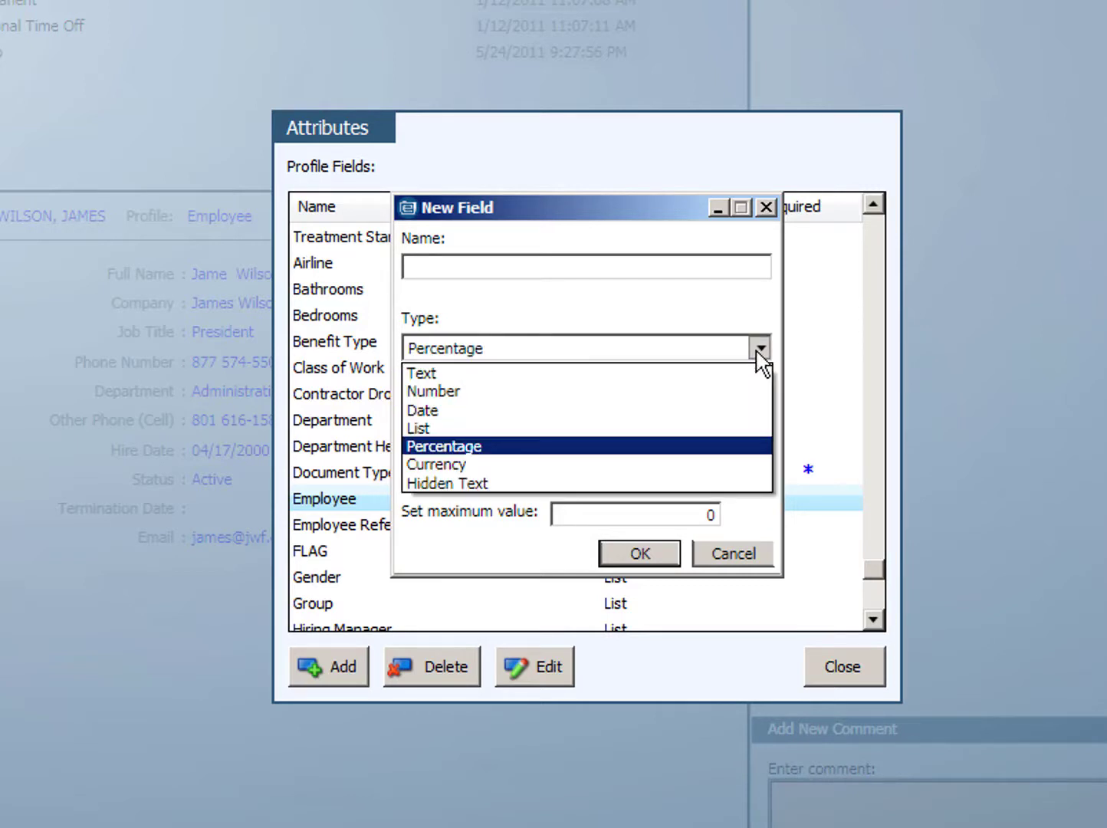
click(549, 465)
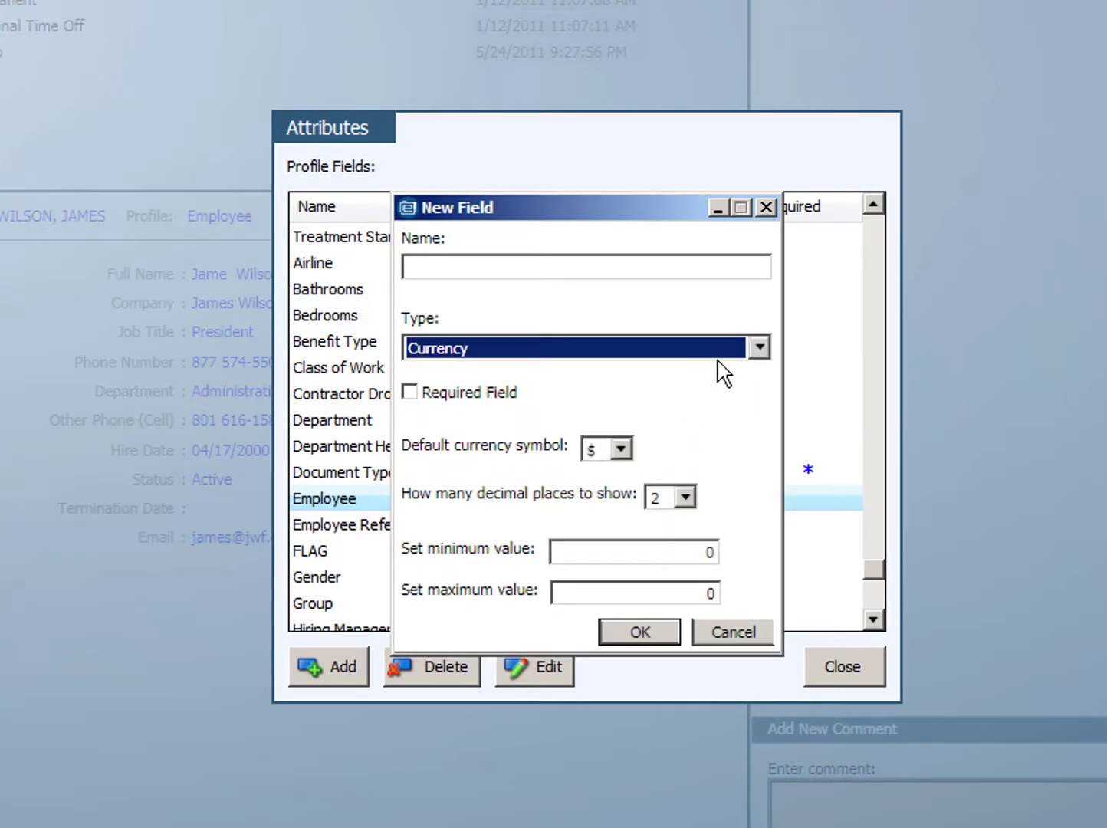
click(756, 351)
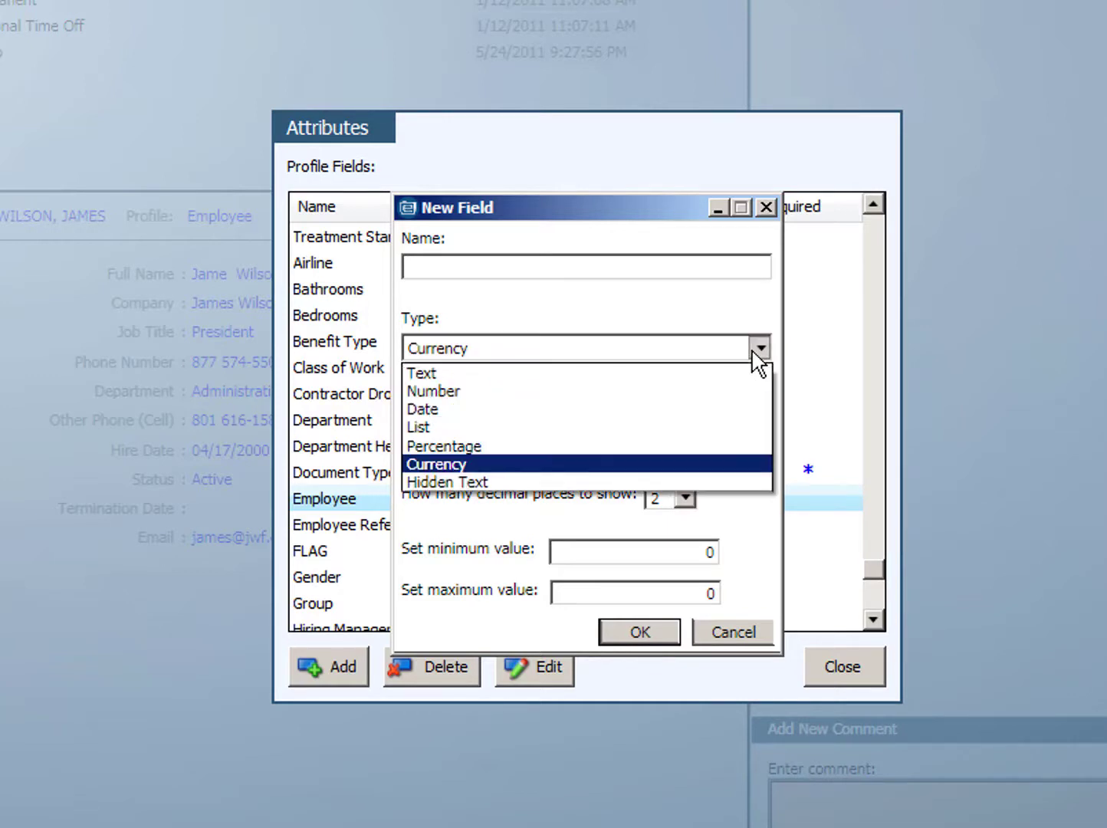
click(605, 483)
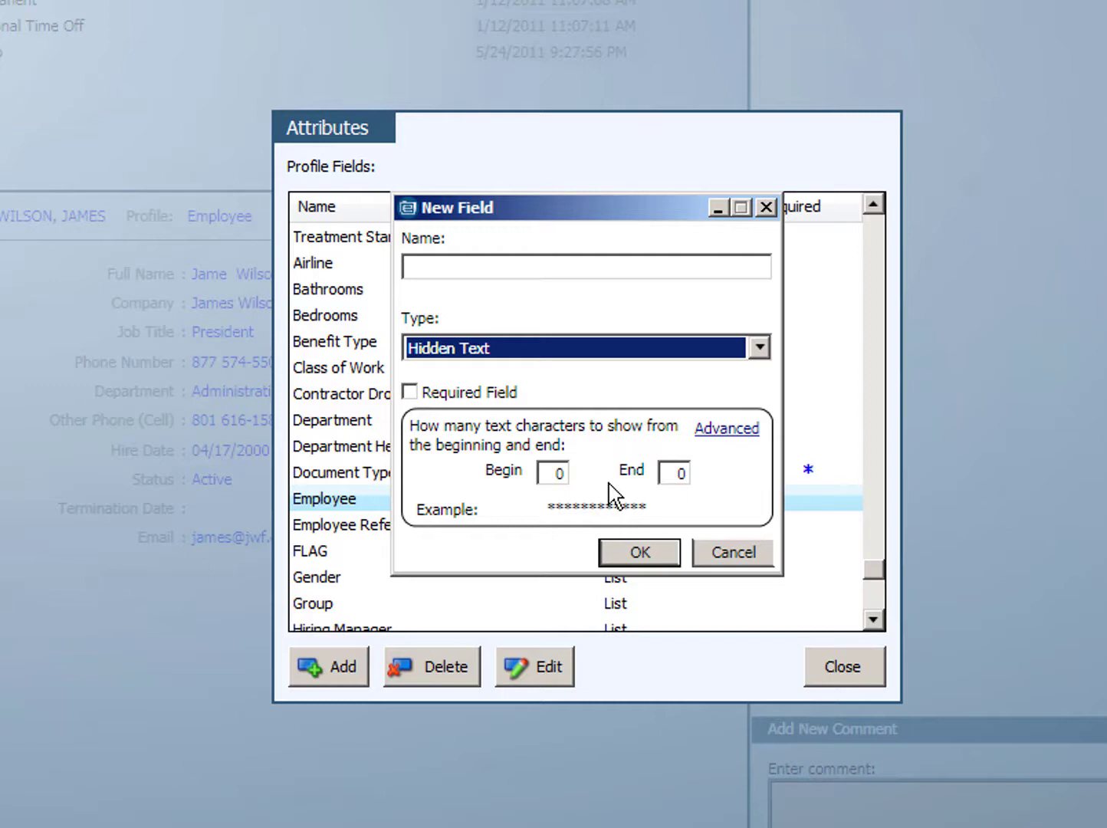
click(737, 558)
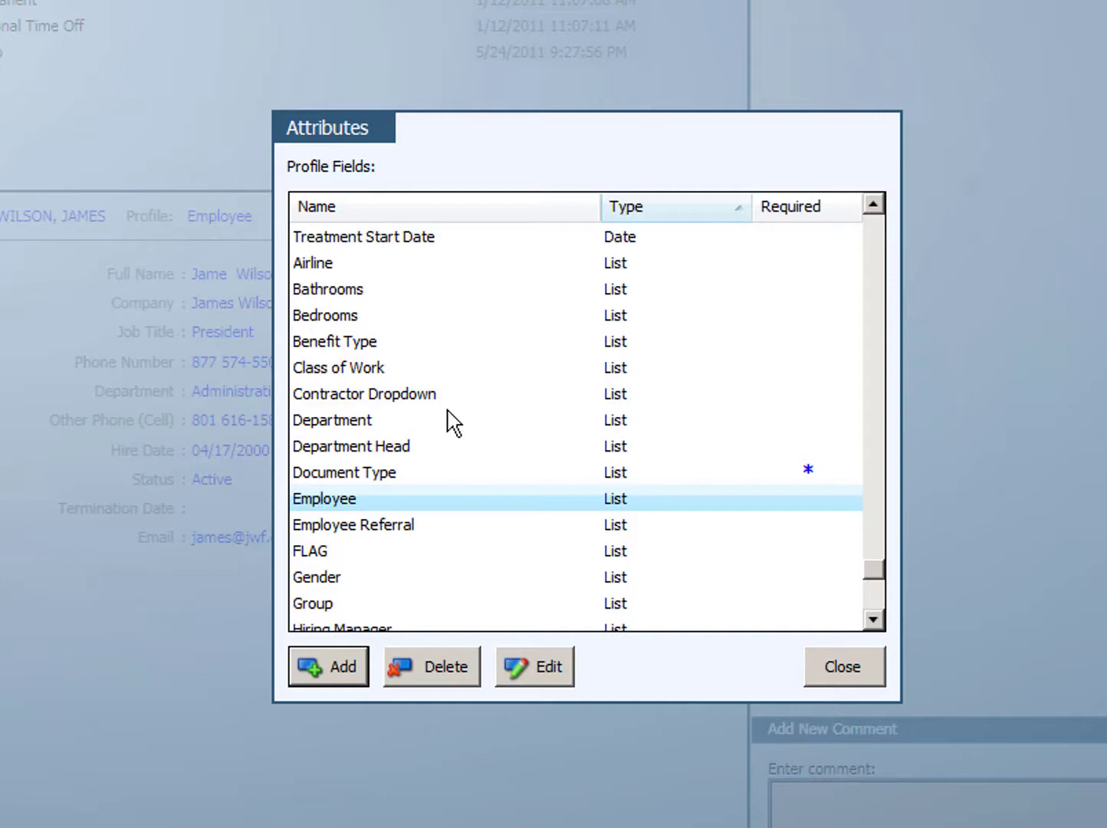
- View the Required Field setting and list values of the Document Type field, cancel, and close the profile field manager
click(418, 476)
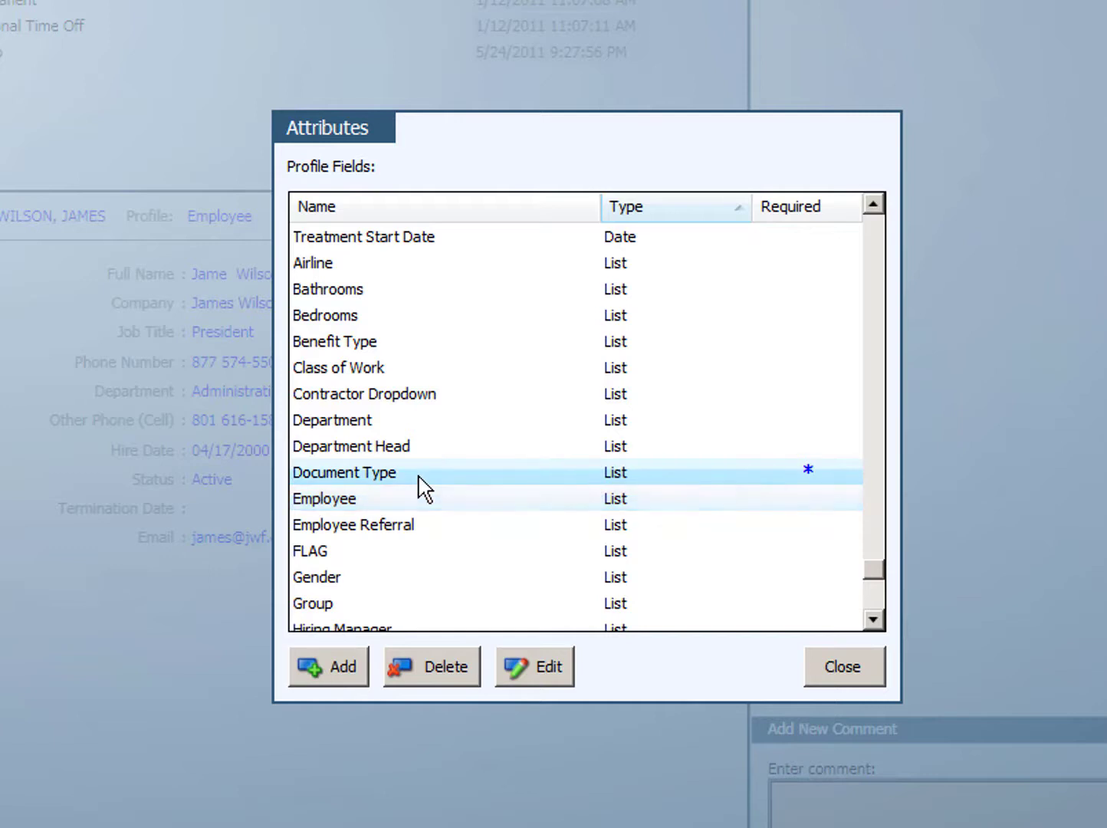
click(550, 677)
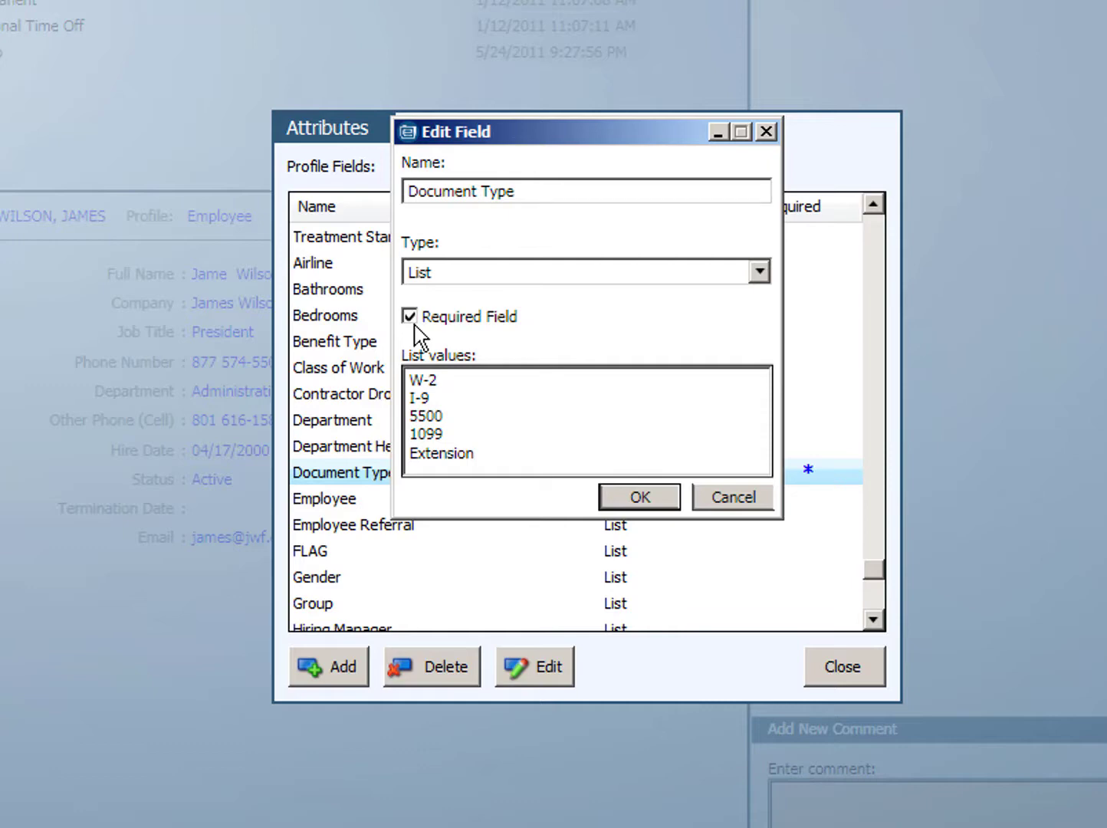
click(721, 500)
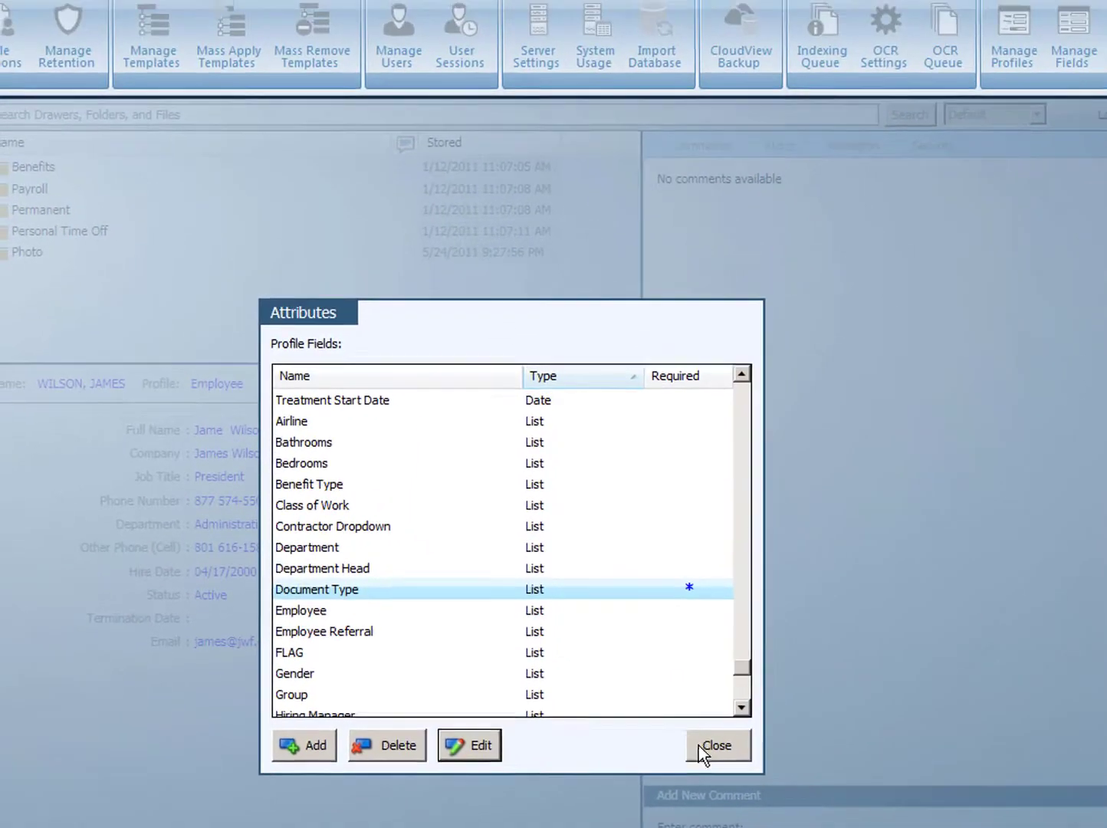
click(736, 732)
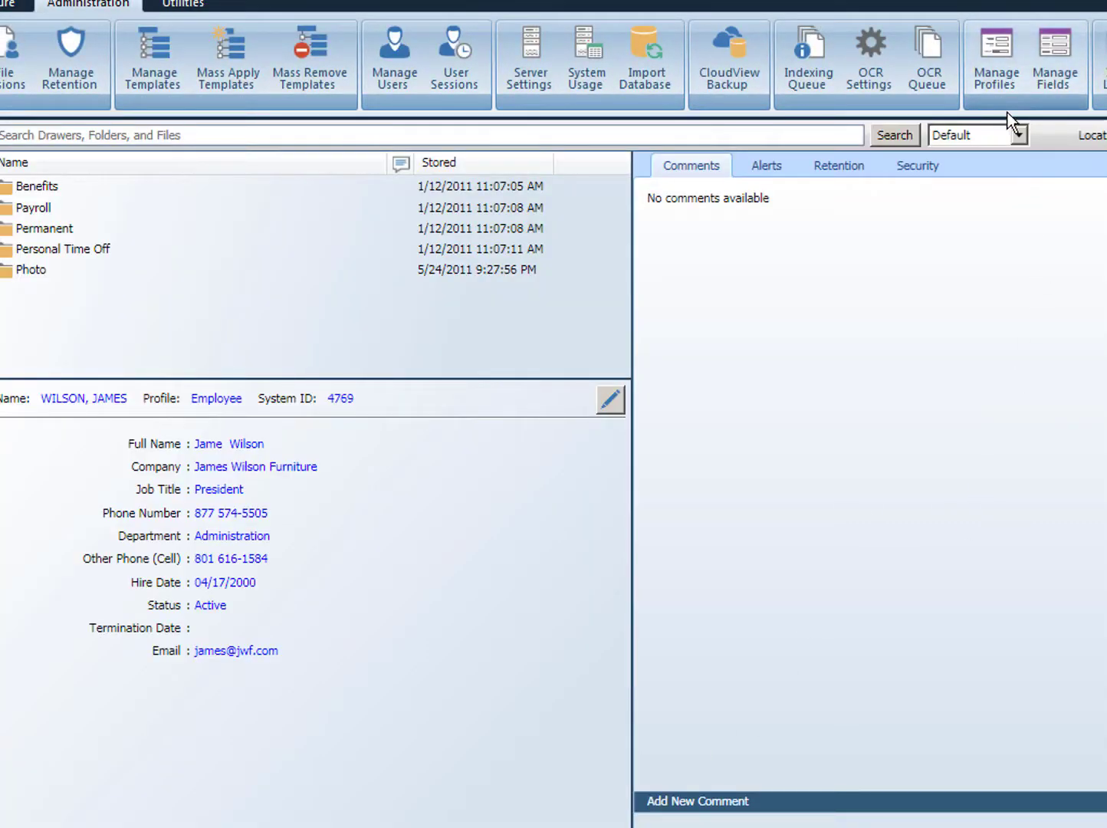
- Open the Employee profile for editing from the profile manager and add the 15 State field to it
click(999, 73)
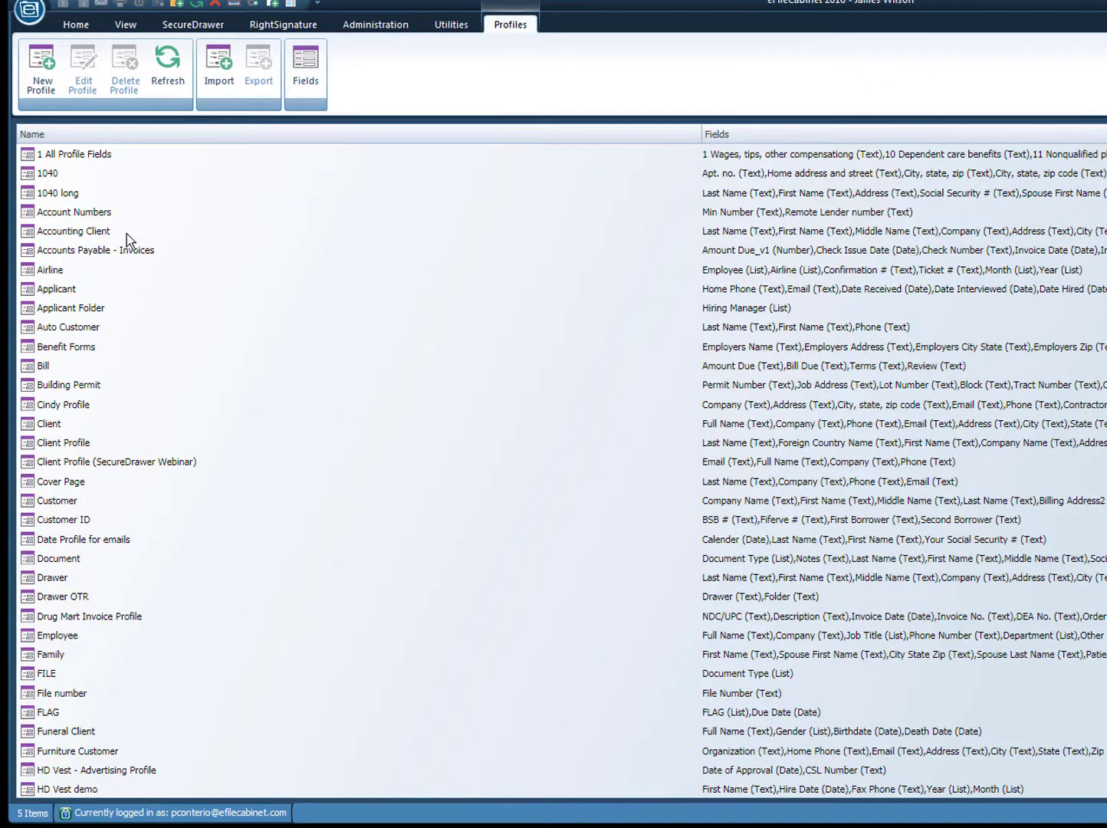
double_click(68, 637)
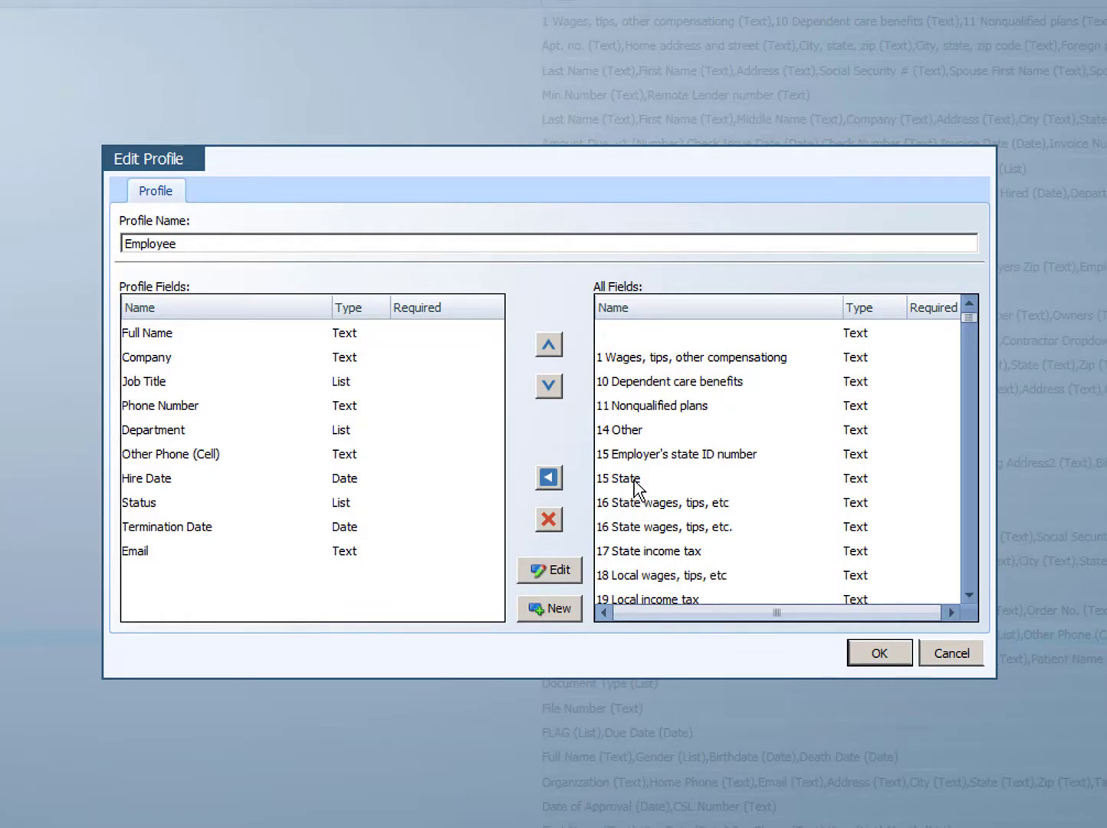
click(664, 483)
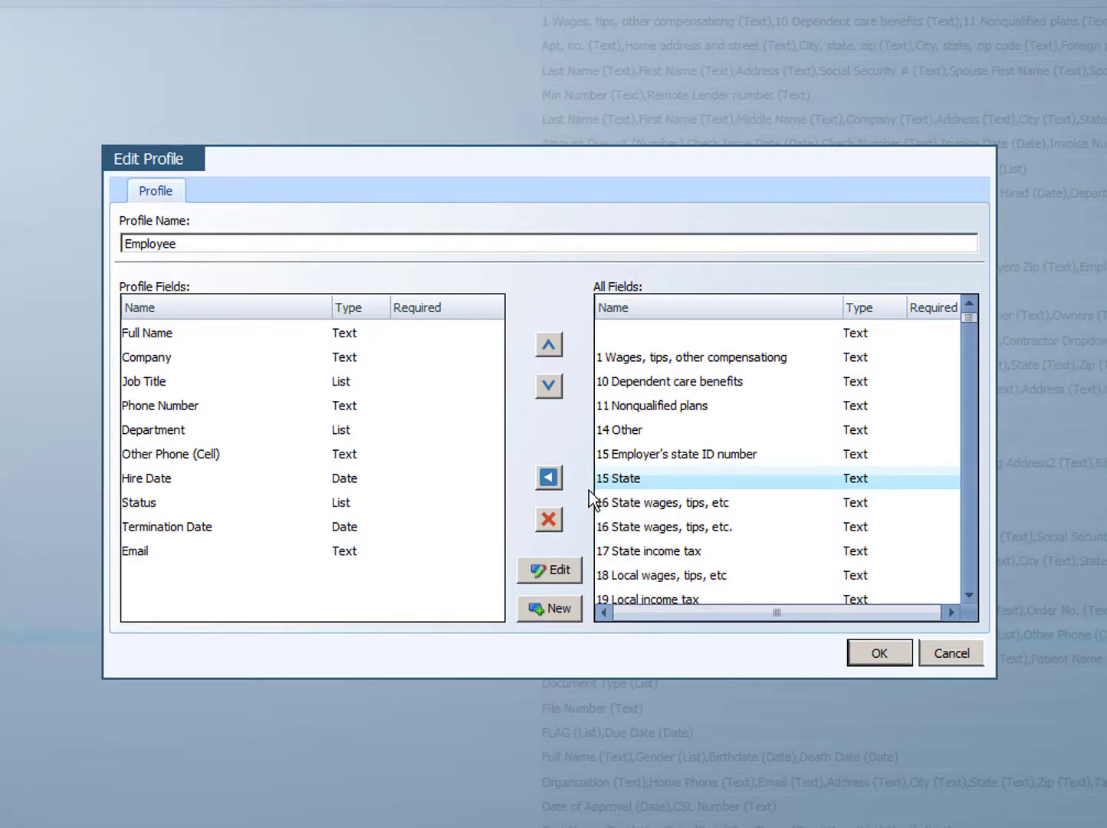
click(548, 478)
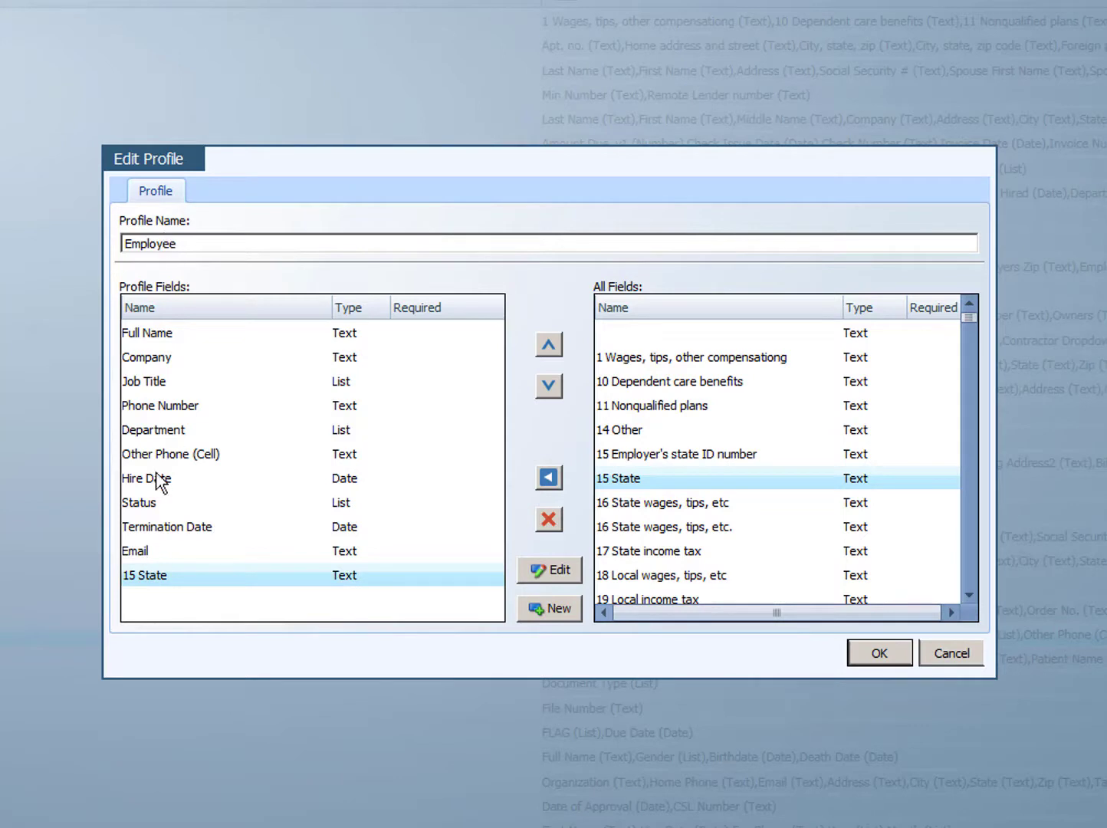
- Move the 15 State field to the top of the Employee profile's fields, and back down to just below Company
click(549, 351)
click(548, 351)
click(548, 351)
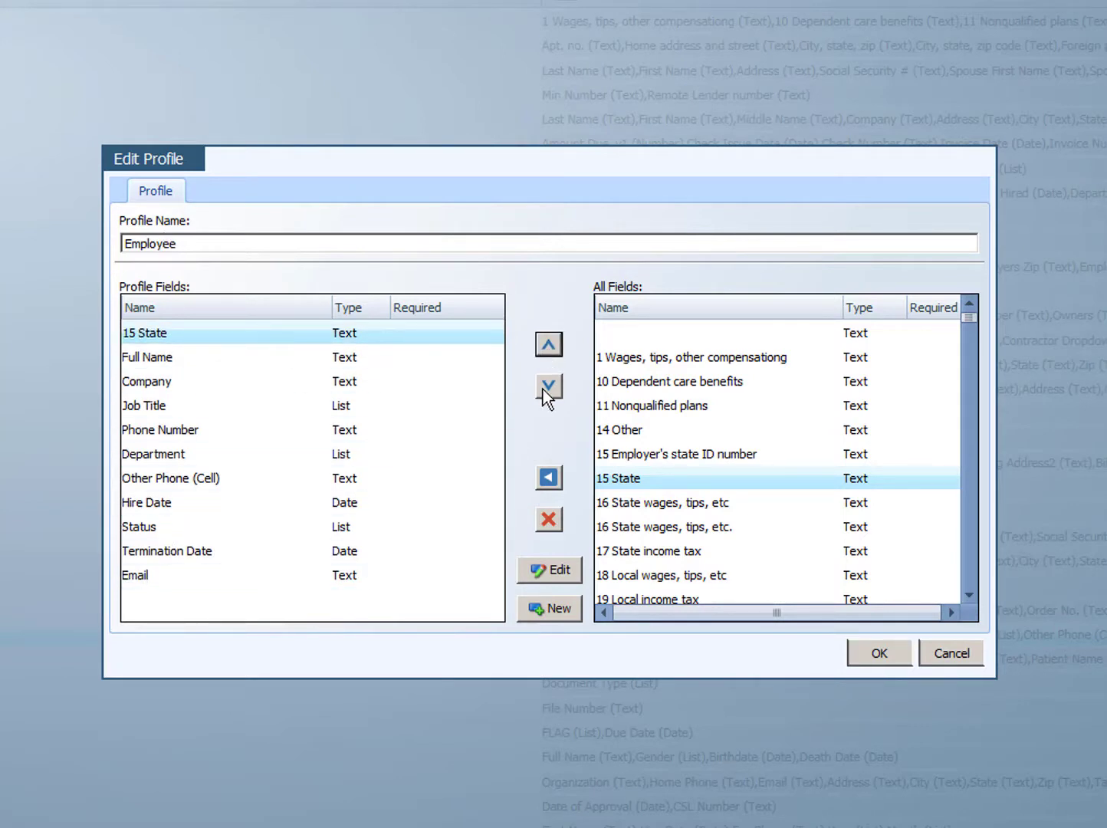
click(544, 387)
click(544, 387)
- Remove the 15 State field from the Employee profile and cancel the profile edit
click(175, 383)
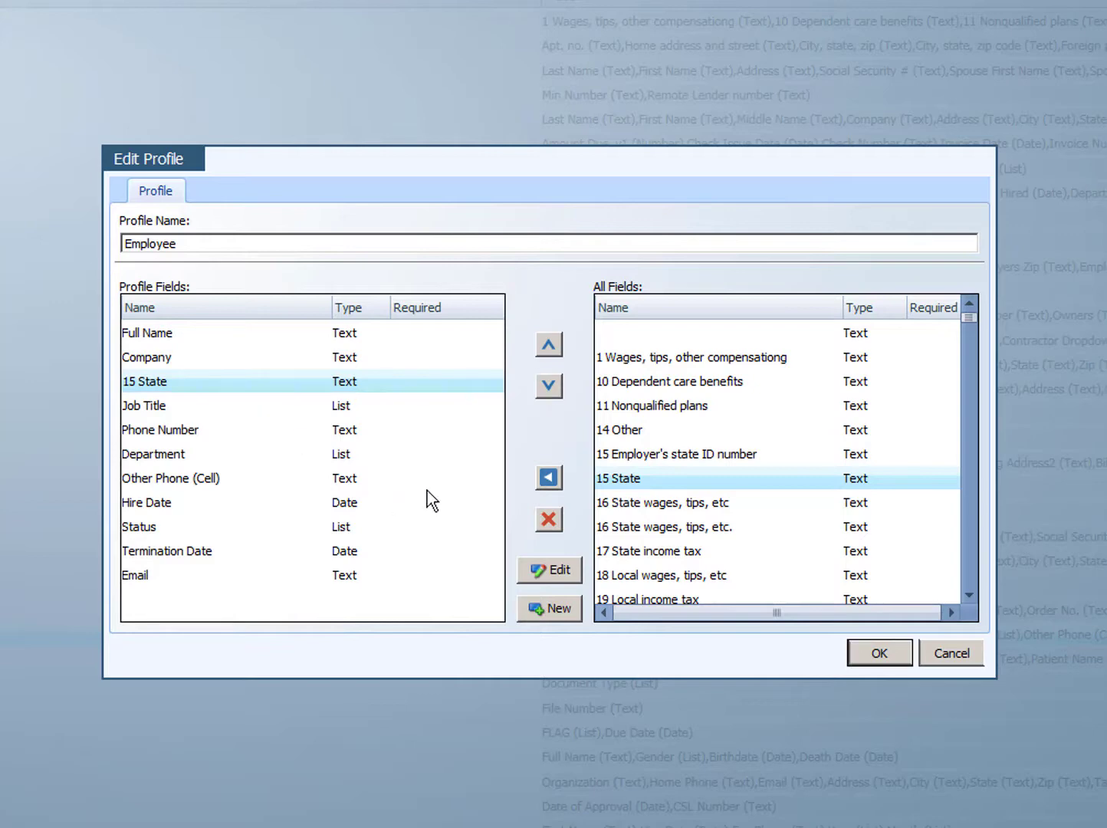
click(548, 521)
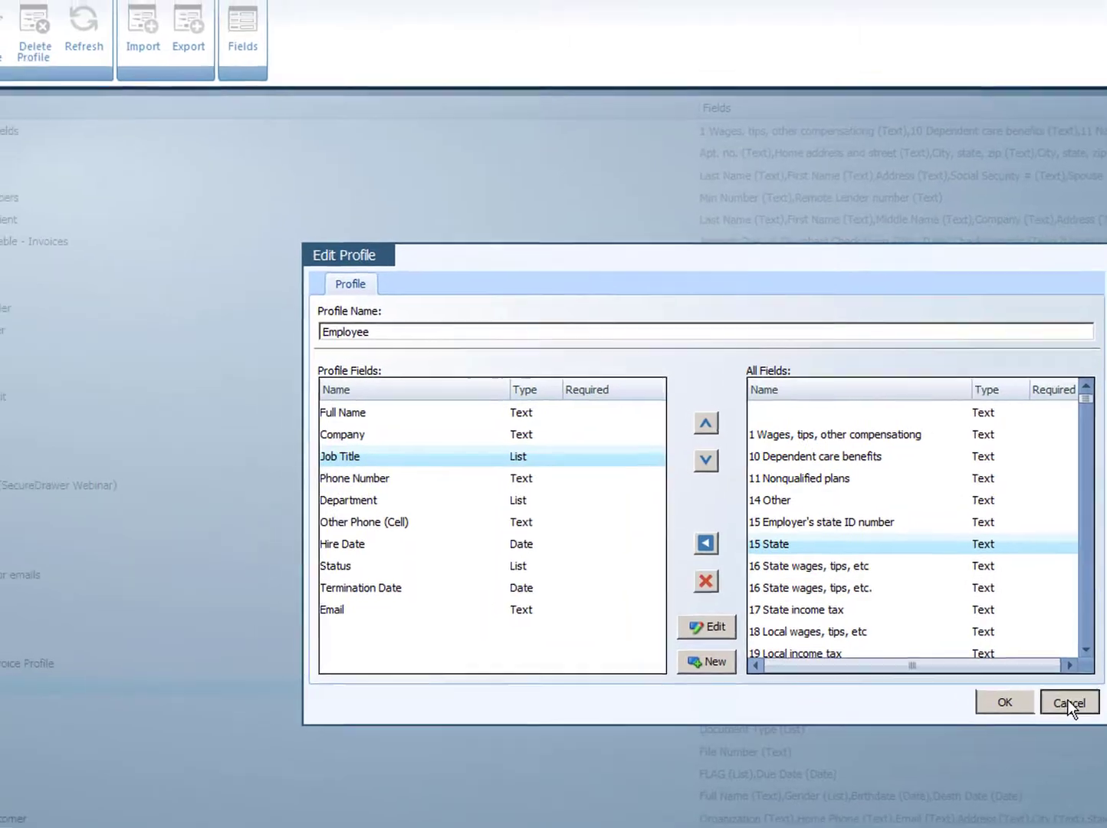
click(1067, 701)
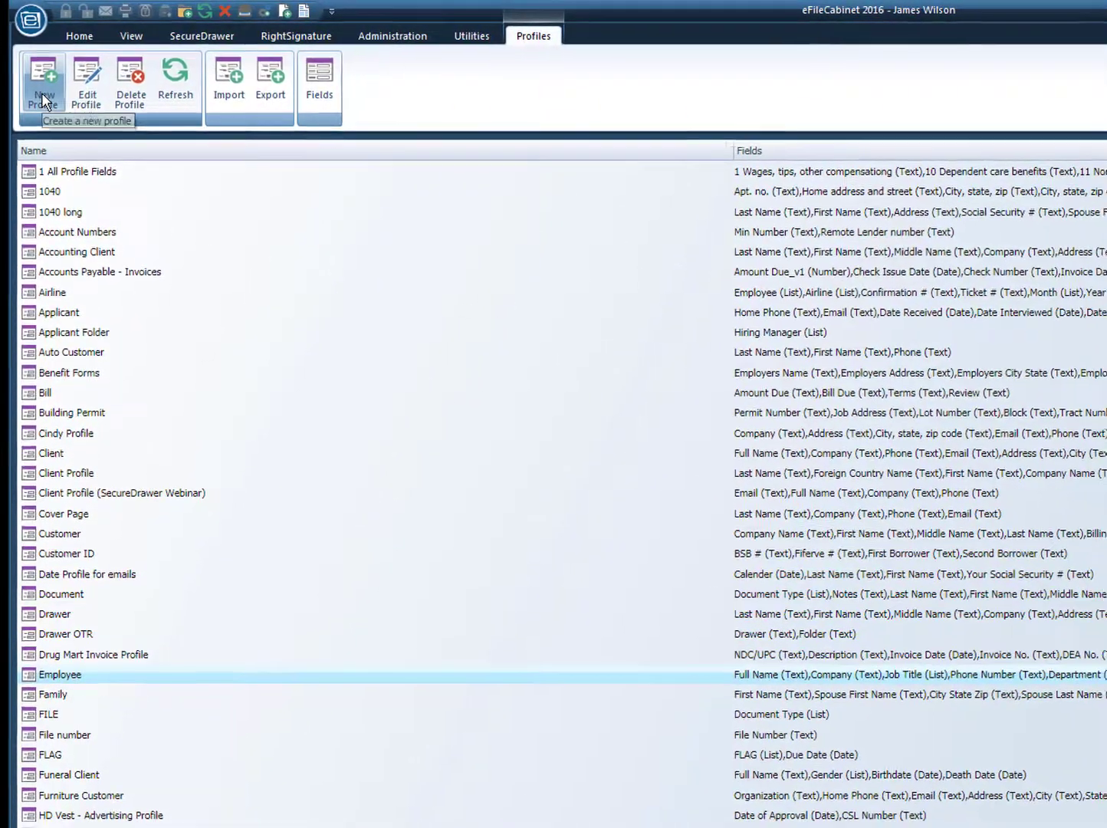
- Start a new profile named DEMO with the fields 15 Employer's state ID number, 16 State wages, tips, etc. and 17 State income tax
click(42, 93)
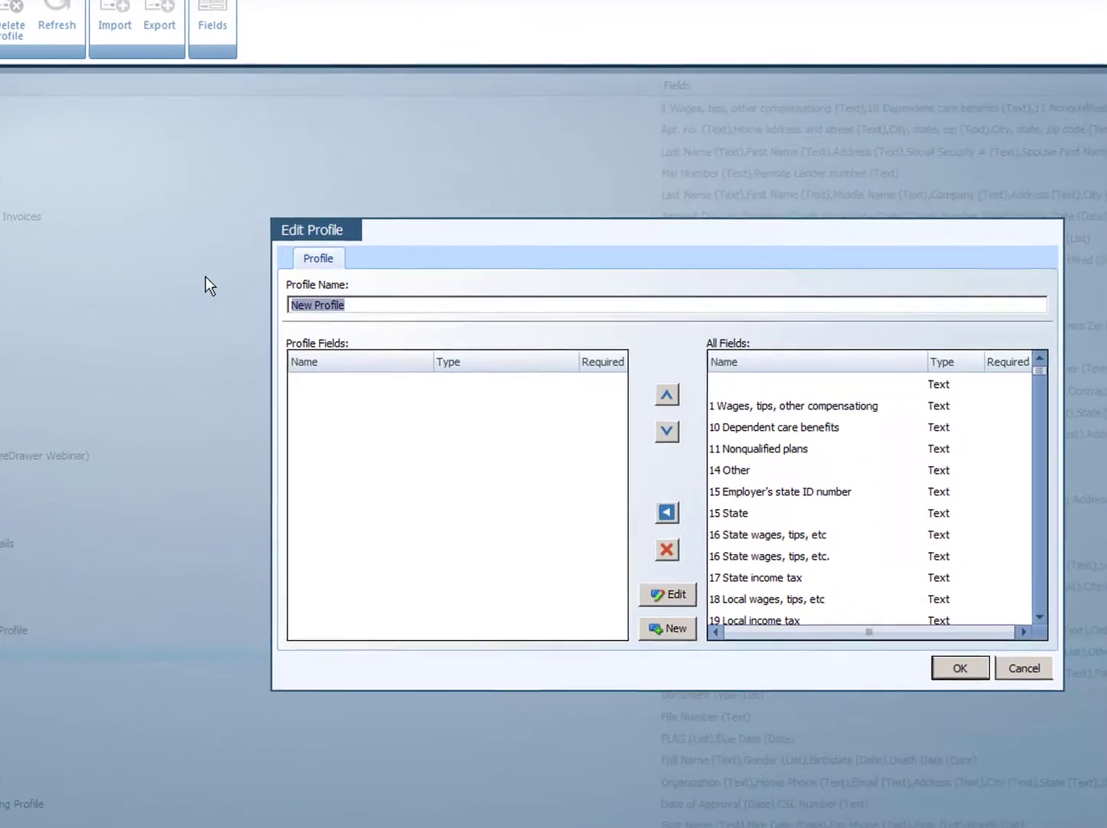
text(DEMO)
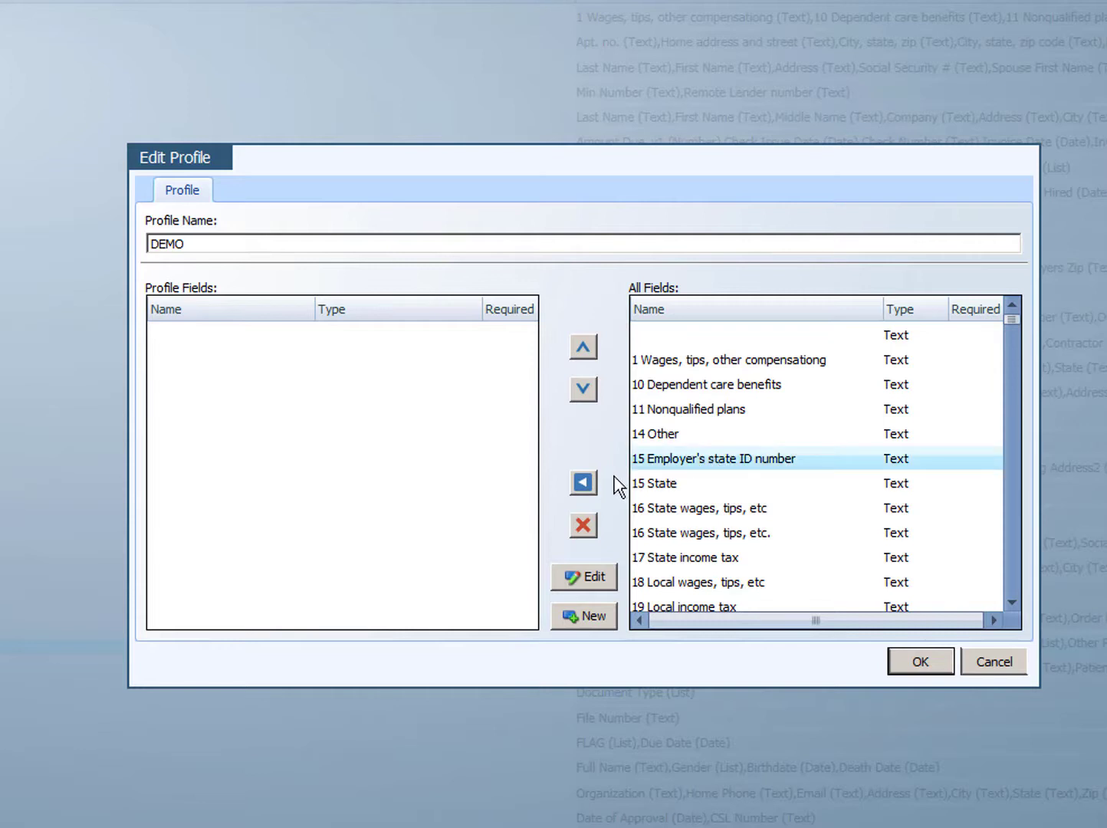
click(583, 482)
click(642, 533)
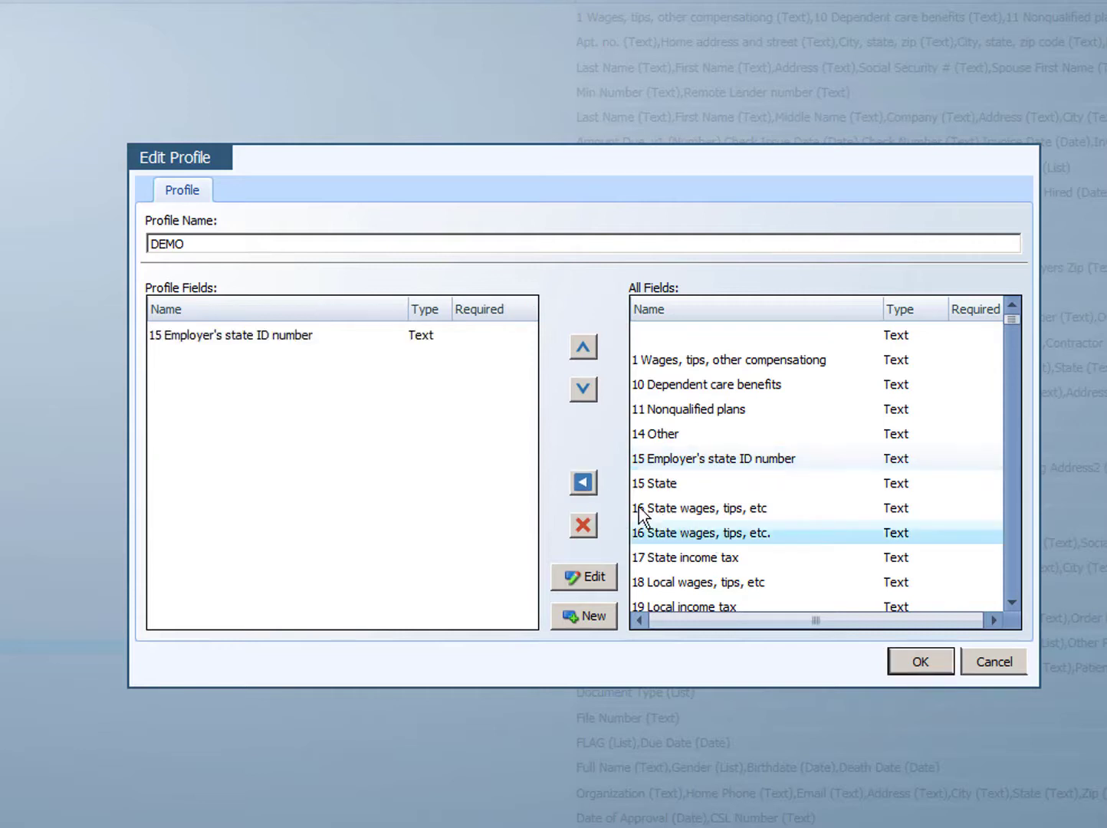
click(587, 486)
click(680, 560)
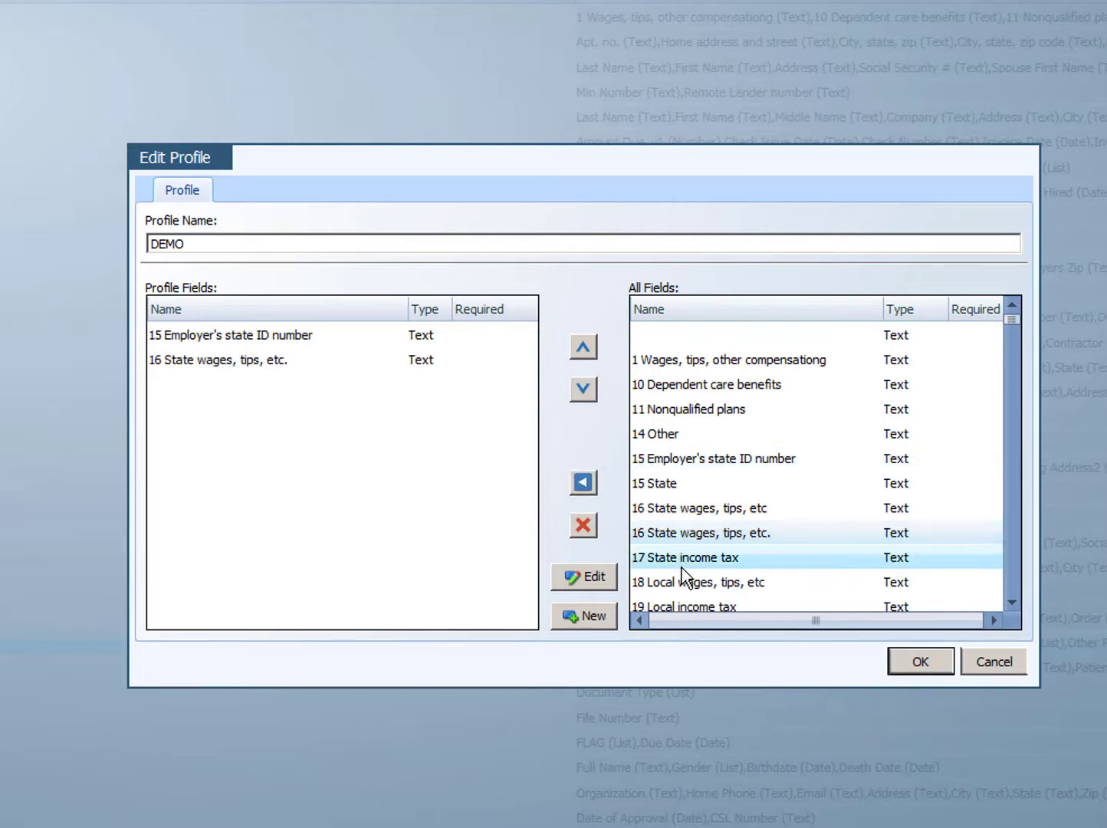
click(585, 485)
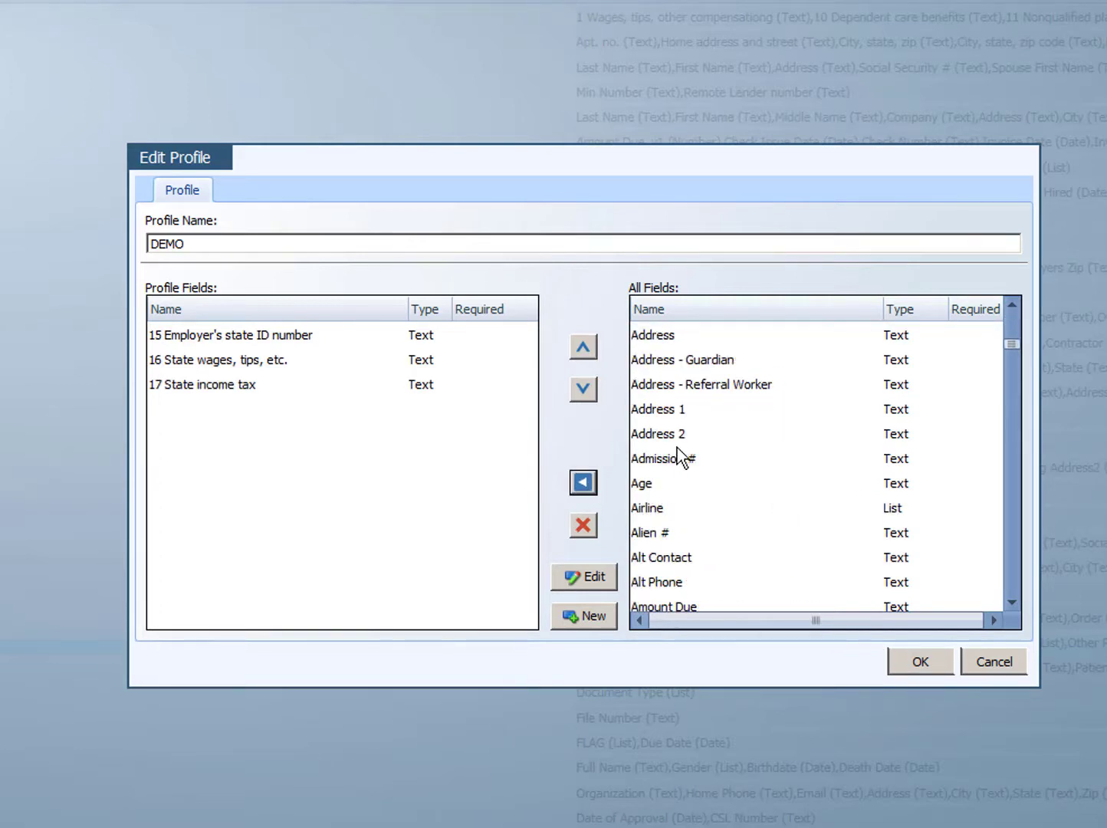
- Add the Admission #, Bill Due and Cell Phone fields to the DEMO profile
click(650, 458)
click(582, 483)
scroll(657, 559, down, 4)
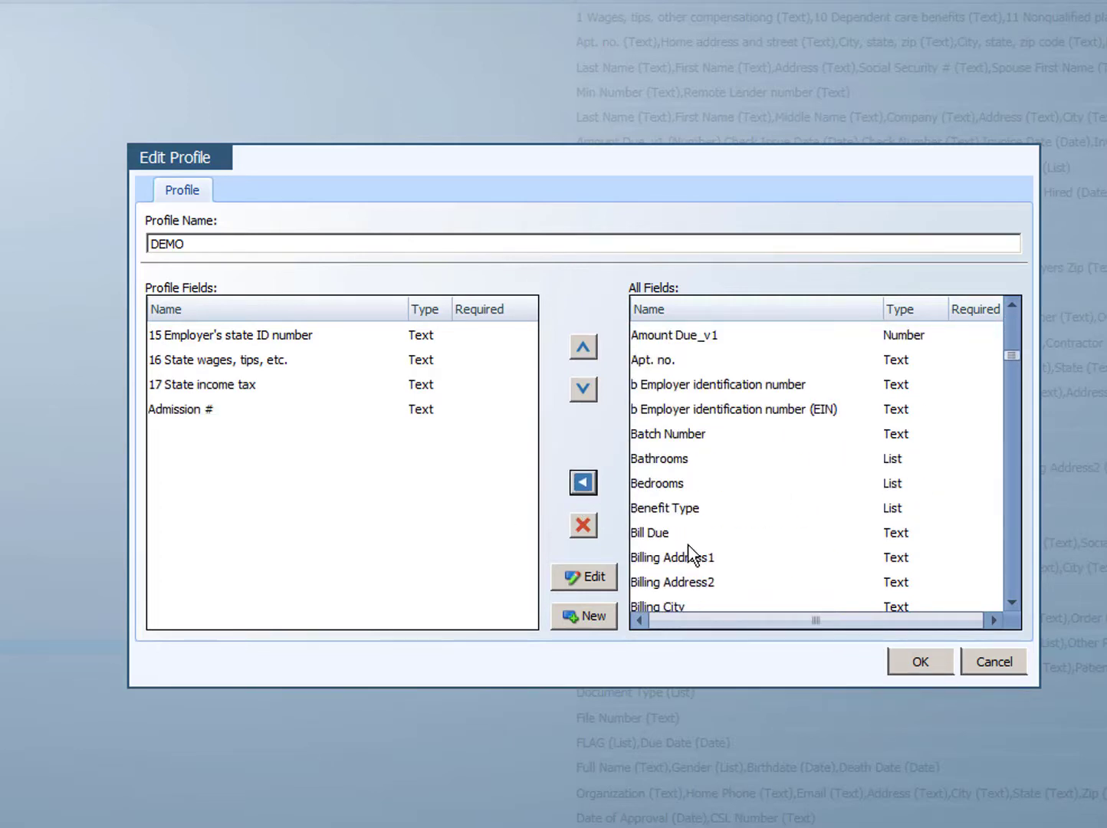
click(648, 533)
click(583, 482)
scroll(771, 549, down, 5)
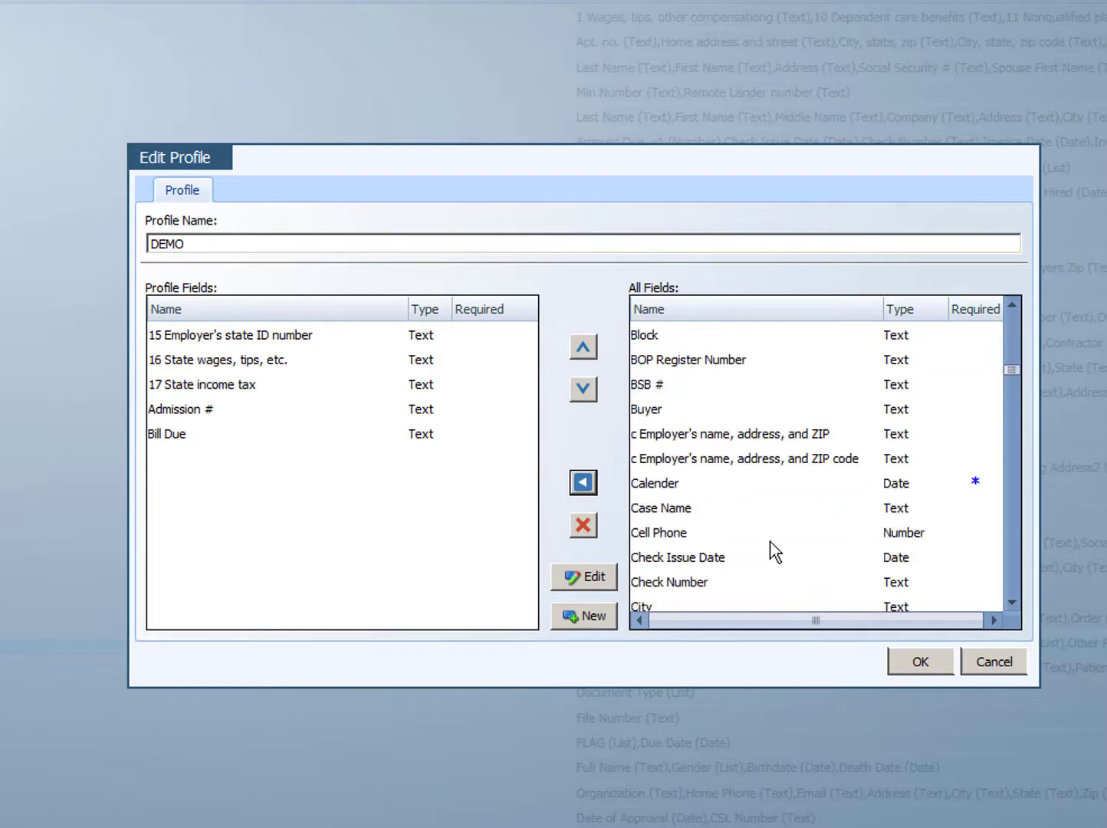
click(689, 535)
click(582, 483)
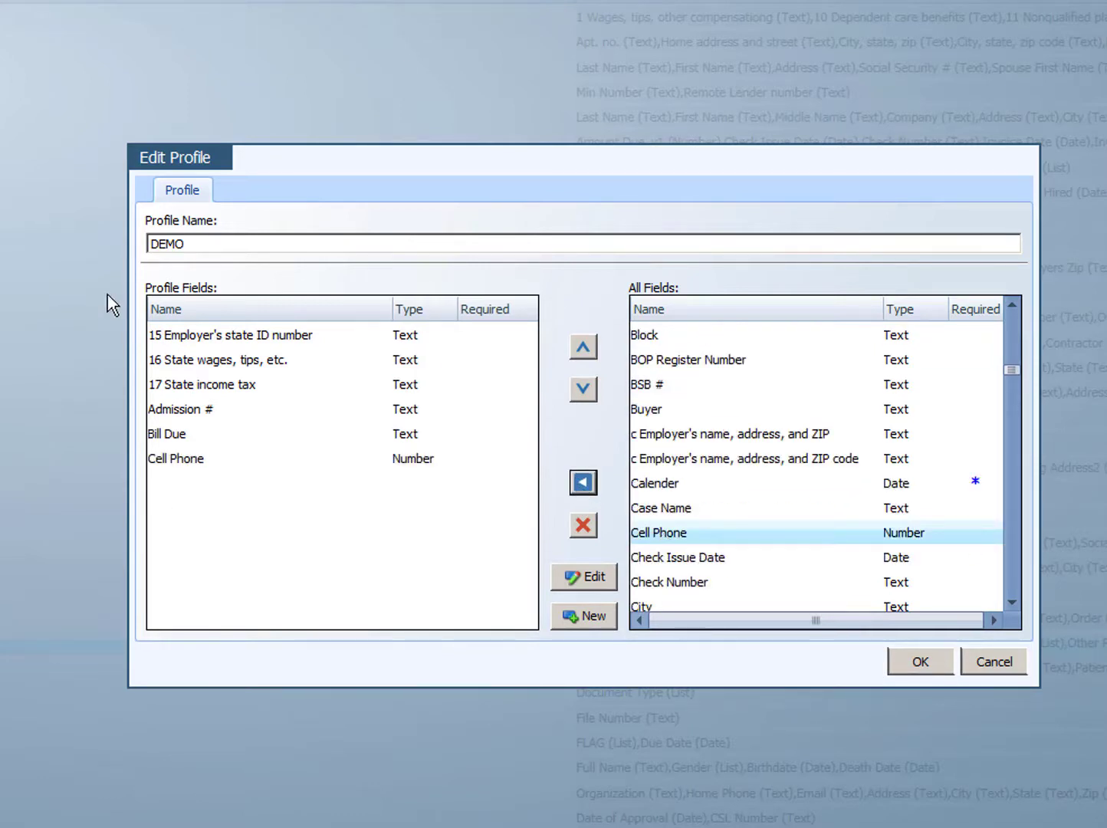
- Move the Cell Phone field above 17 State income tax in the DEMO profile, and cancel the new profile
click(168, 459)
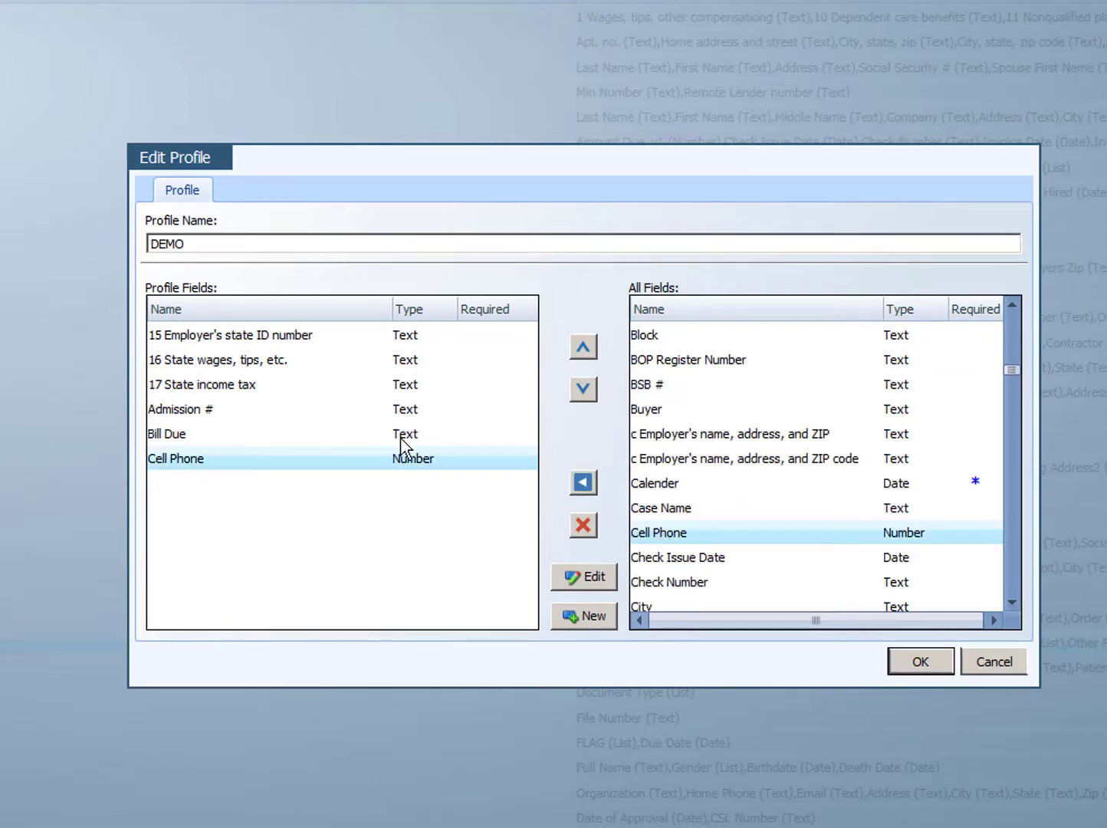
click(587, 350)
click(585, 349)
click(584, 349)
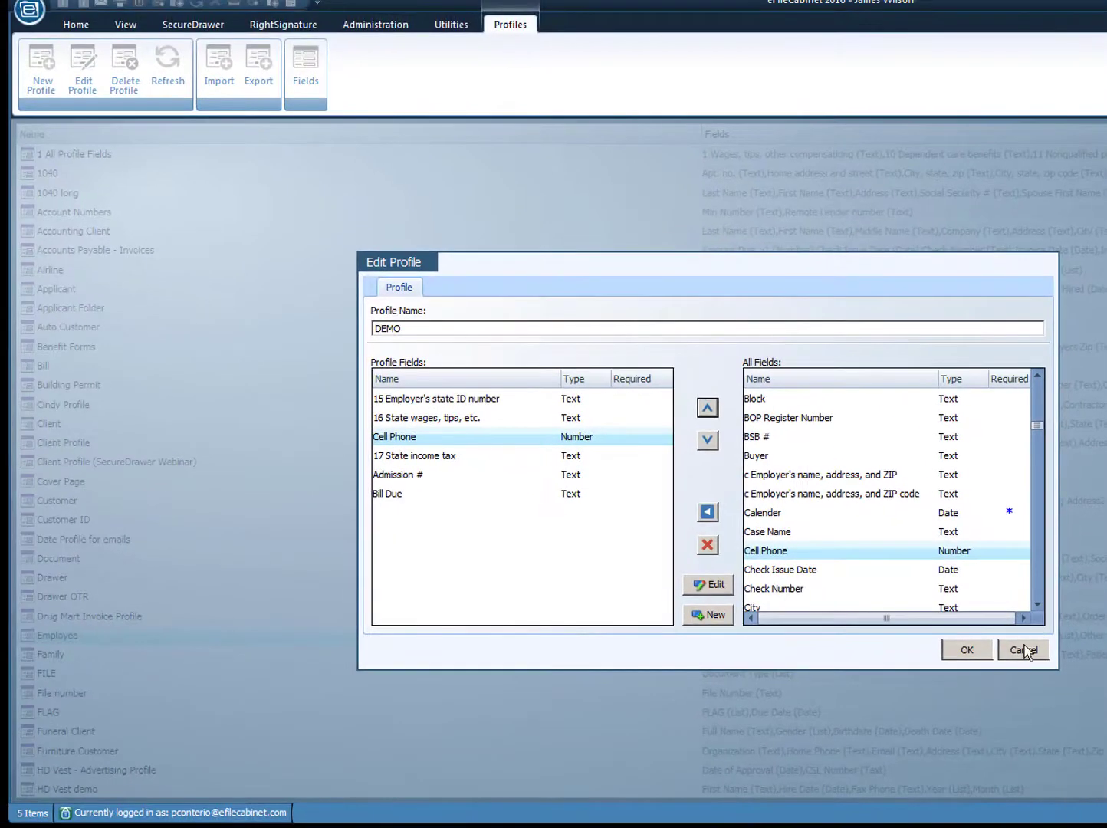
click(1023, 651)
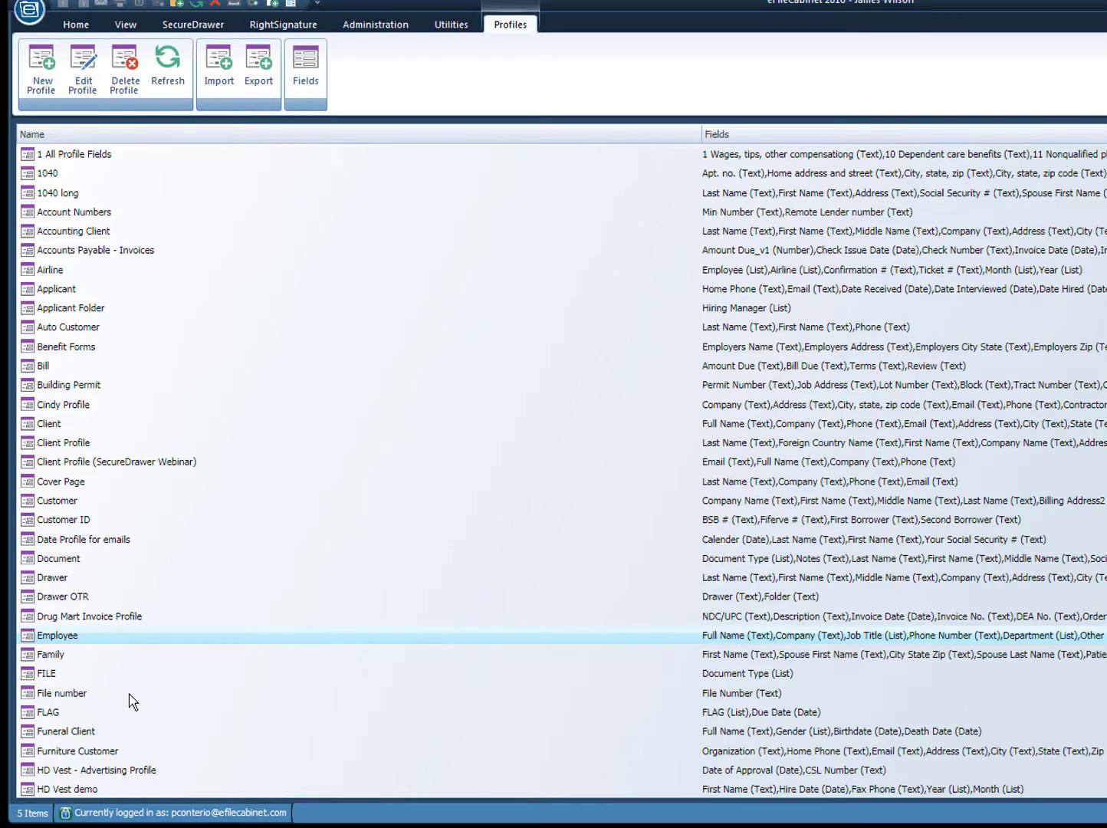
- Sort the profile list by name, and view the fields of the Client profile without saving changes
click(249, 135)
scroll(133, 548, down, 6)
scroll(134, 550, up, 1)
scroll(133, 548, up, 3)
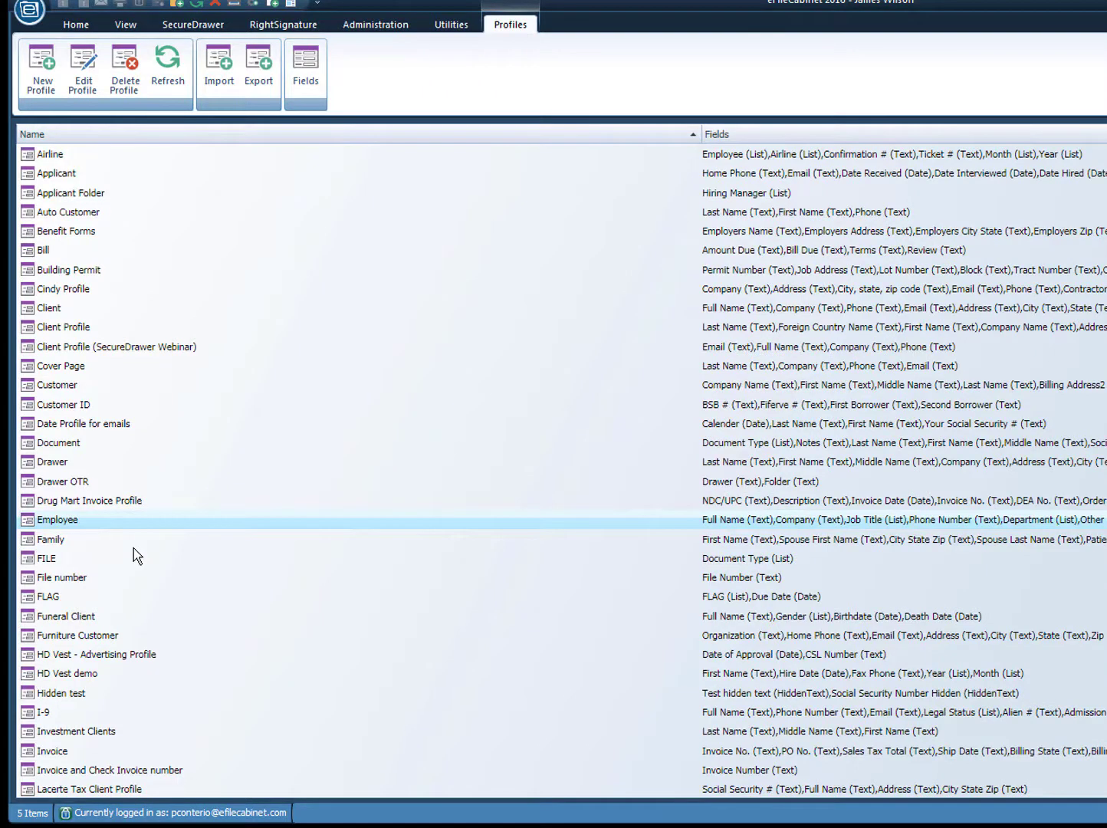
double_click(38, 306)
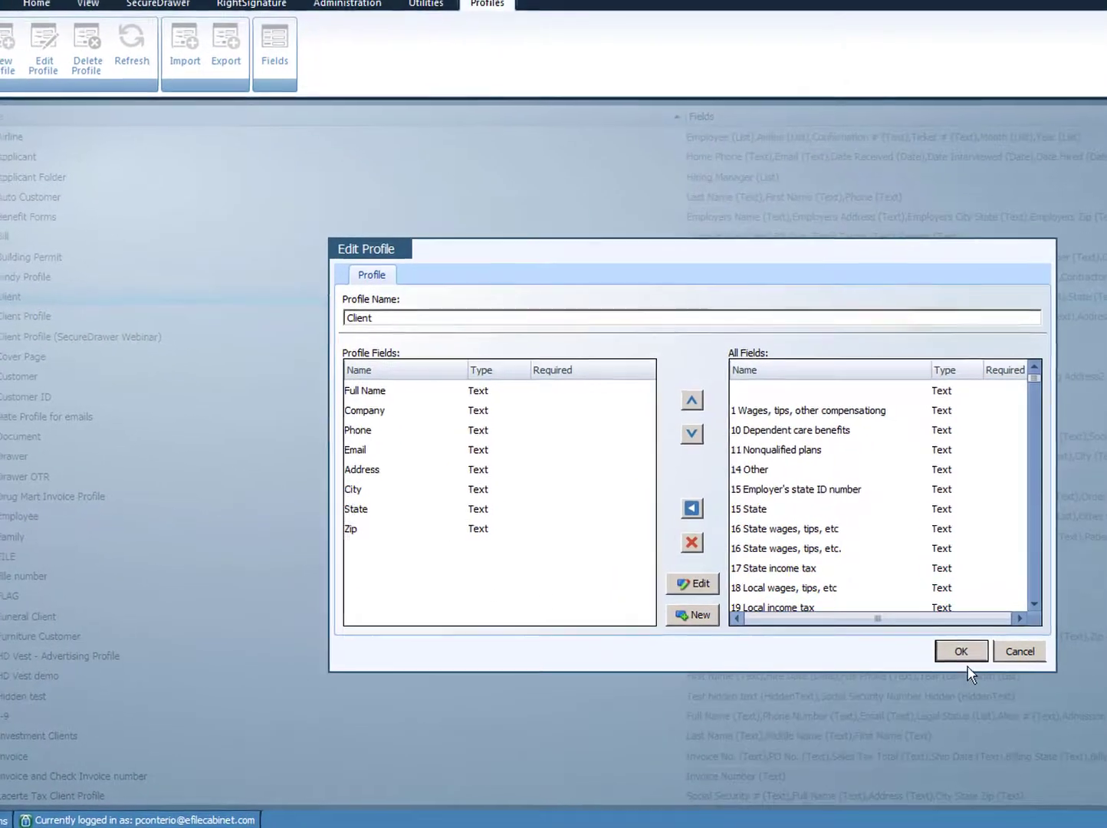
click(1015, 654)
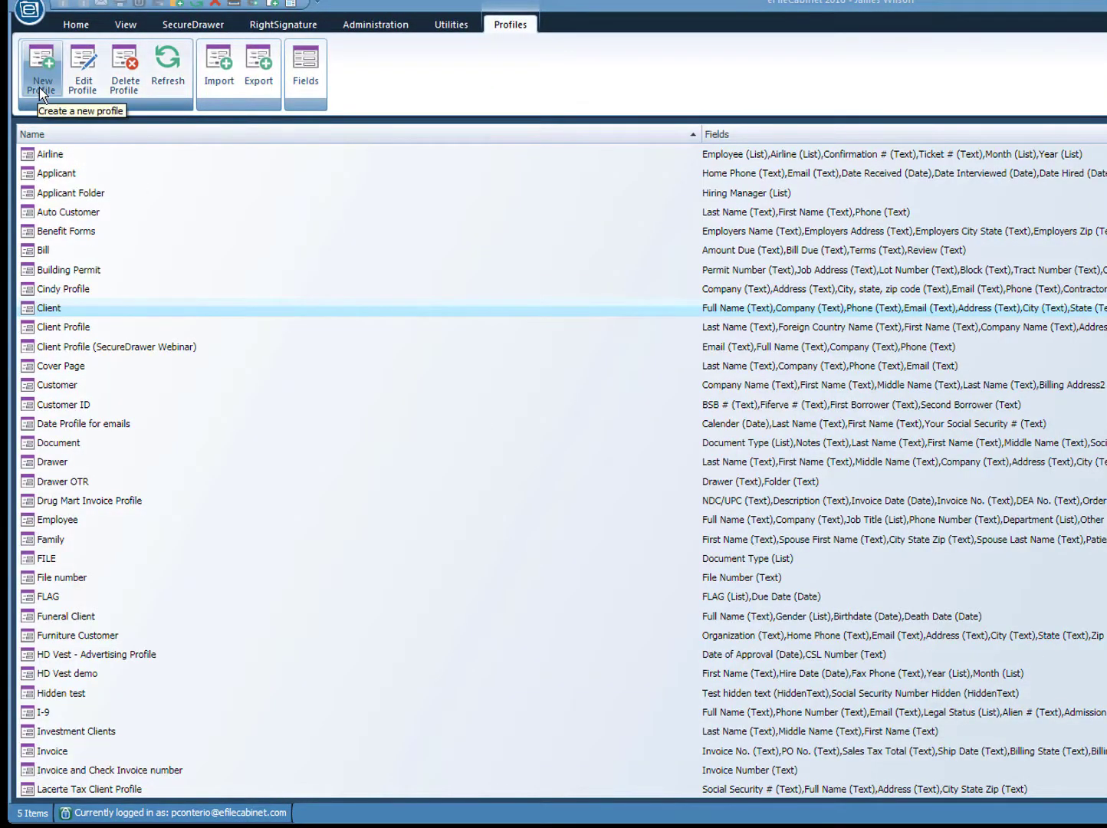
- Open the Client profile and the Cover Page profile for editing in turn, cancelling each without changes
click(84, 86)
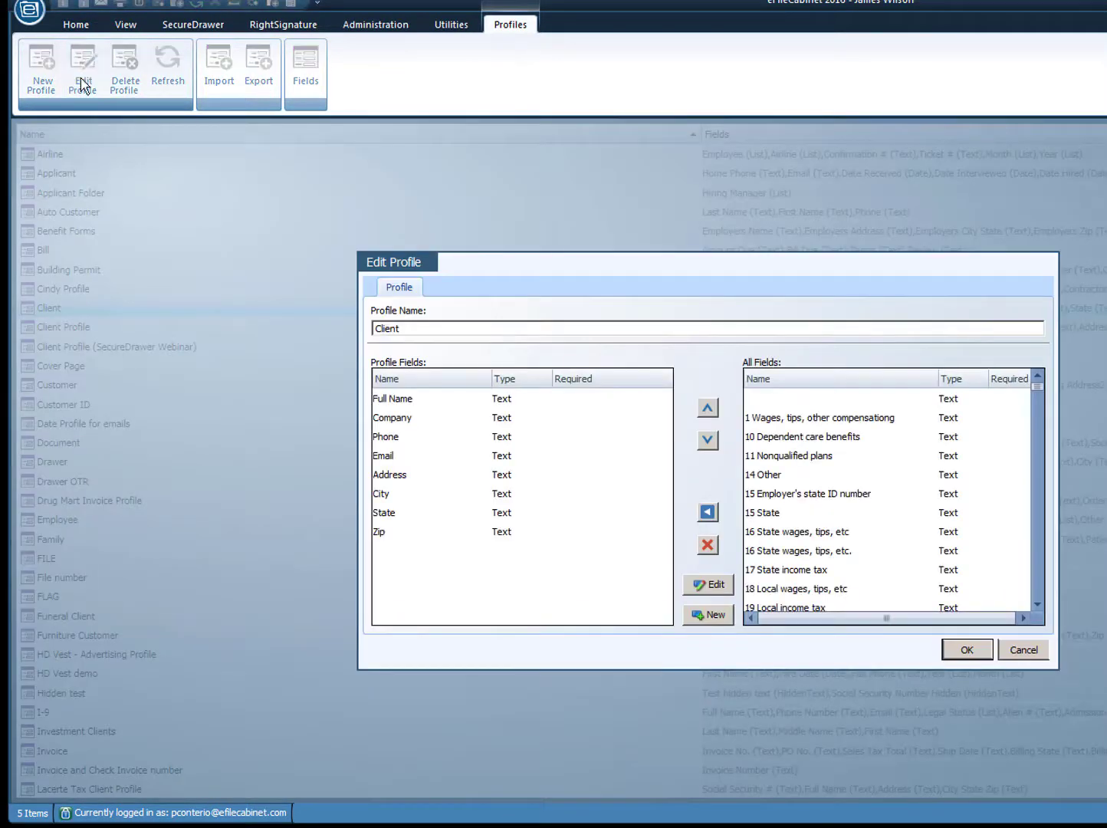
click(1031, 658)
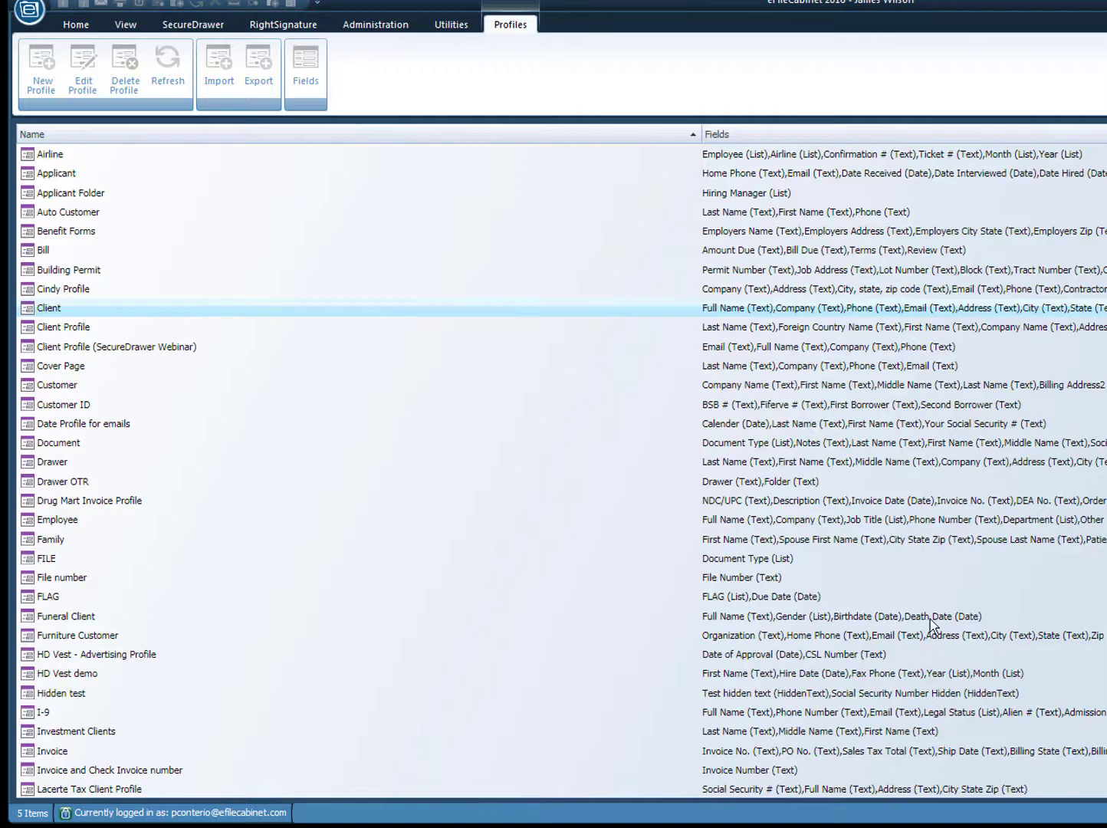
double_click(92, 366)
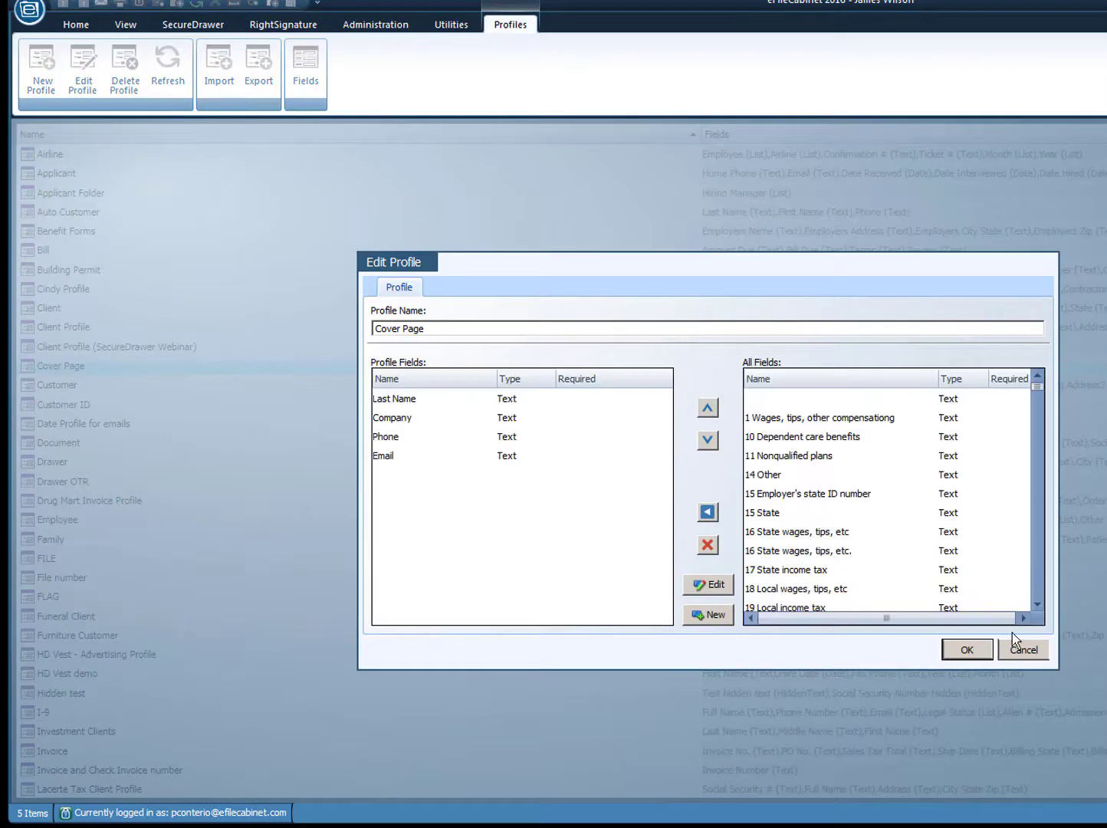
click(1020, 654)
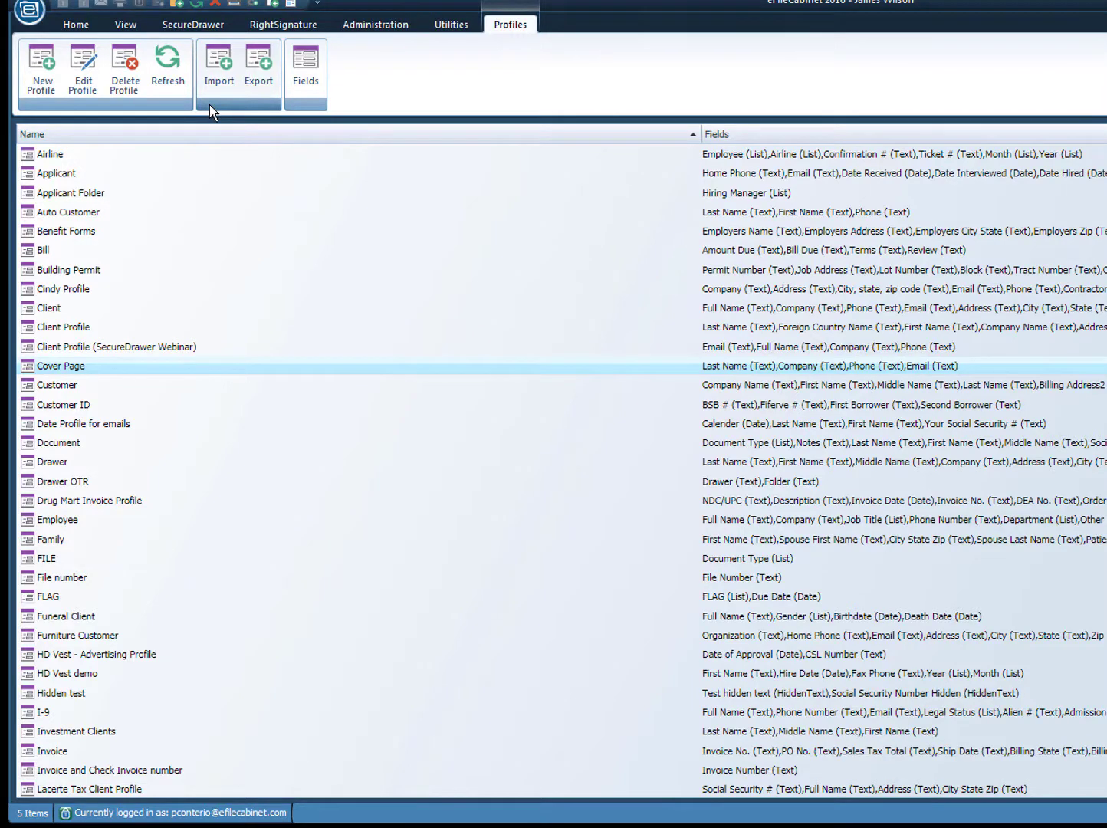
- Select the Airline profile, and view the list of all profile fields from the profile manager before closing it
click(39, 156)
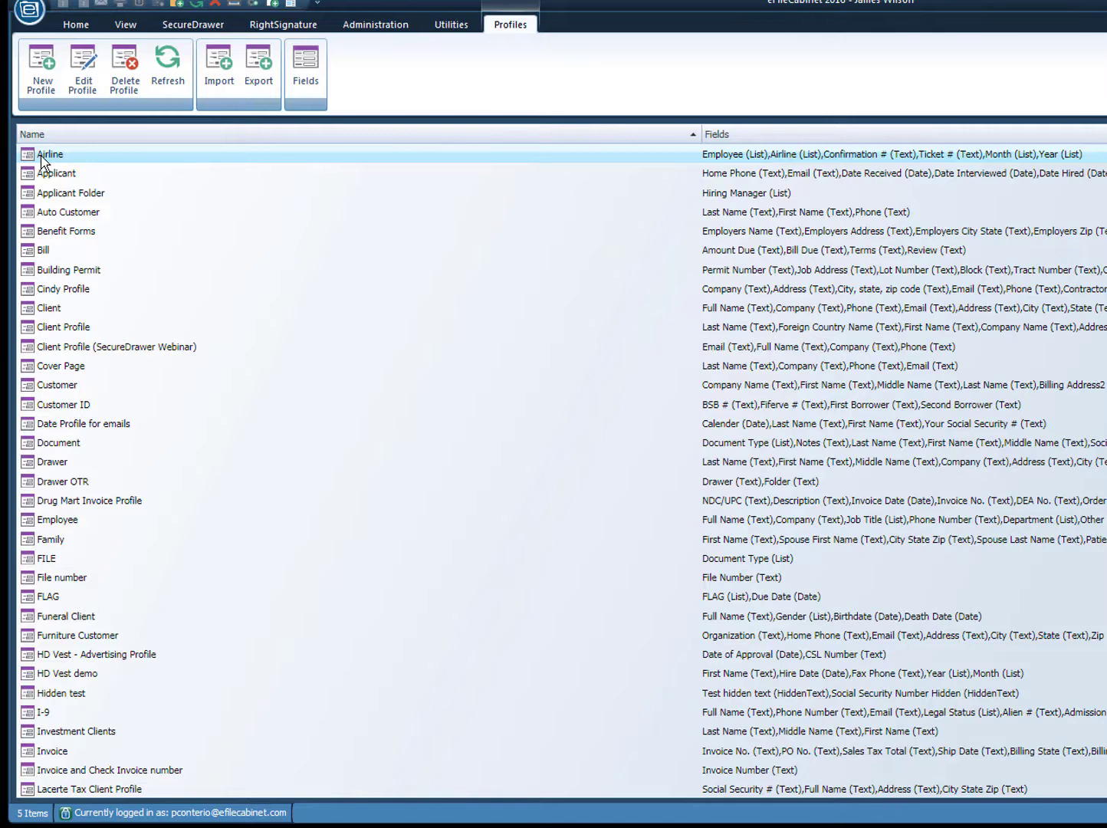
click(306, 73)
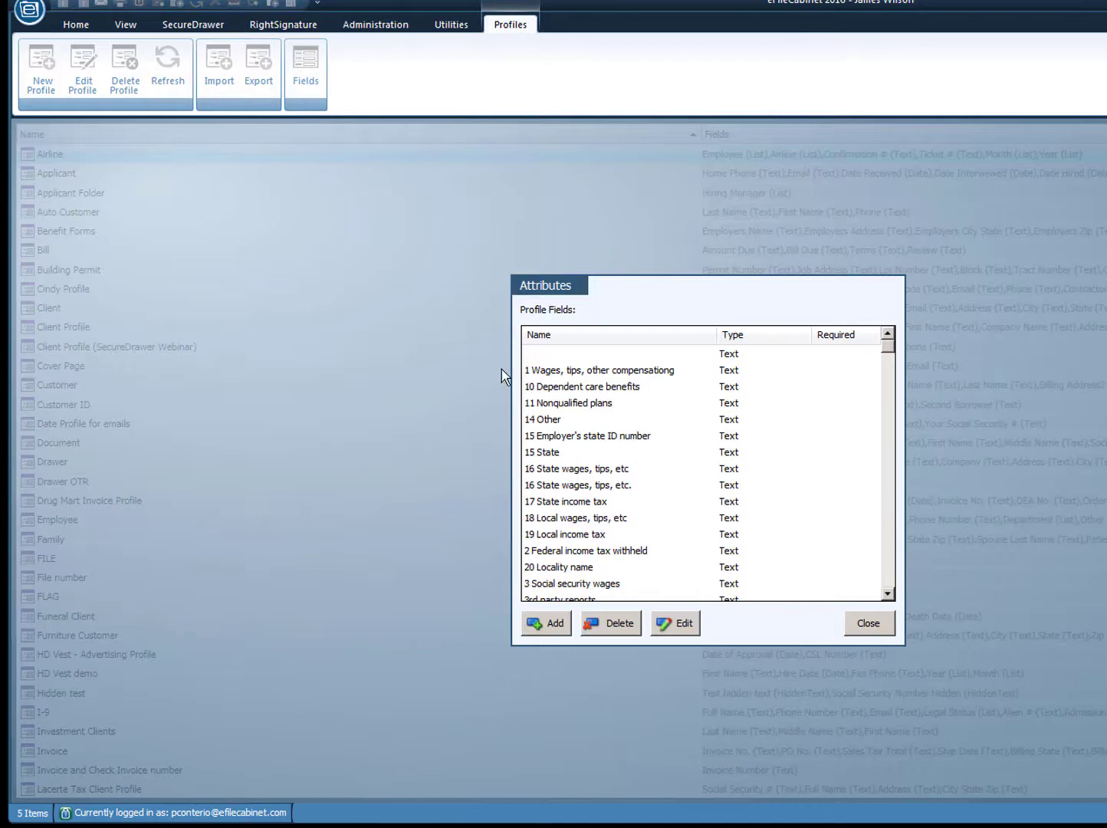
click(865, 623)
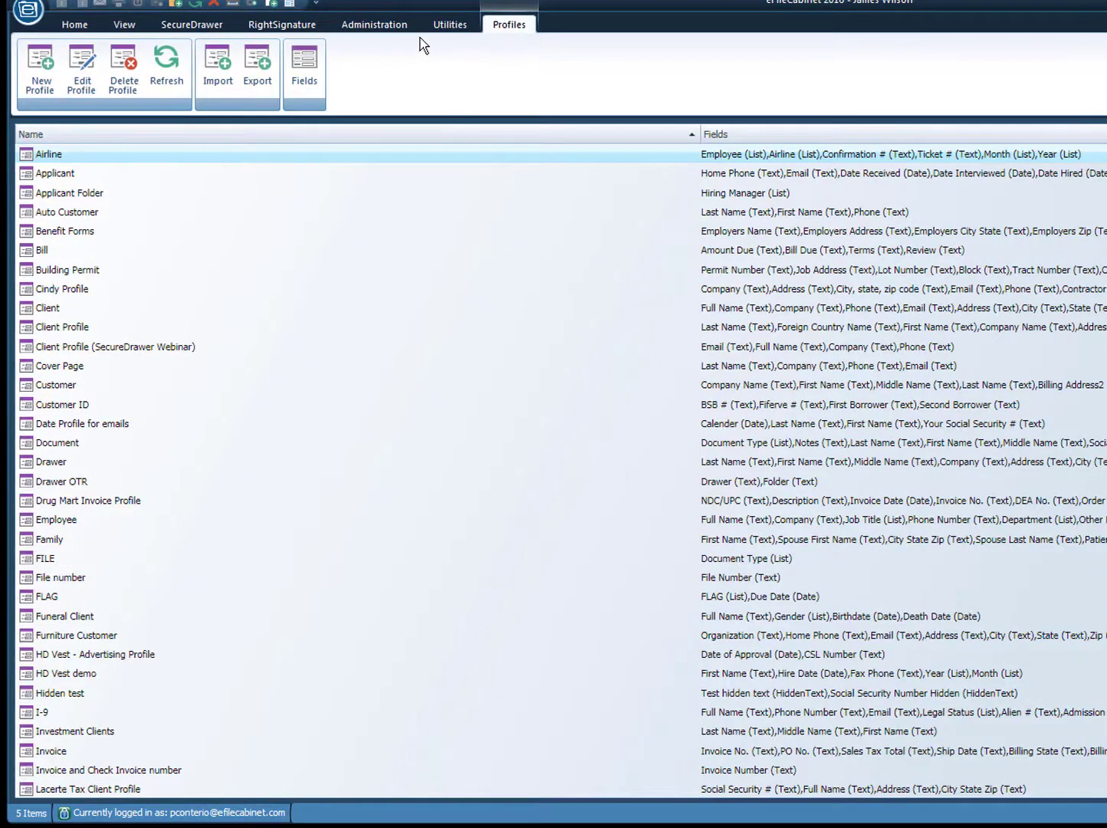
- Return to the administration tools, and open and close the profile field manager from there
click(349, 25)
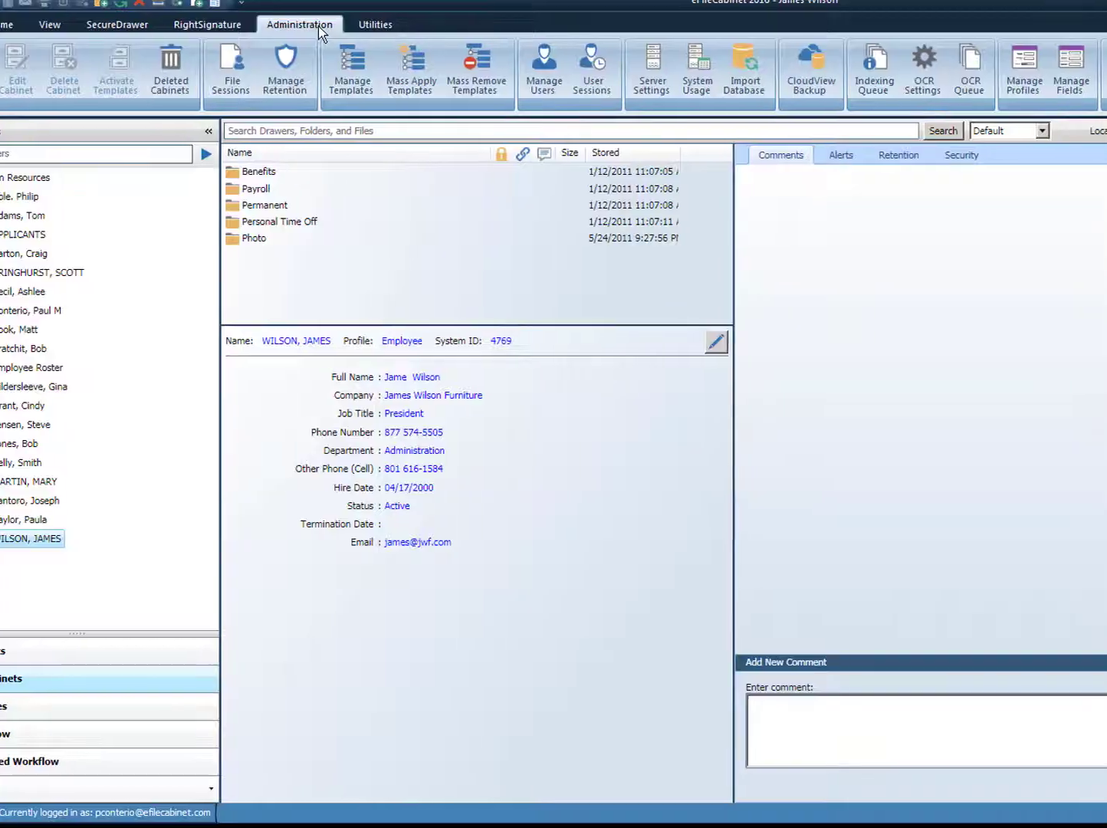
click(1051, 86)
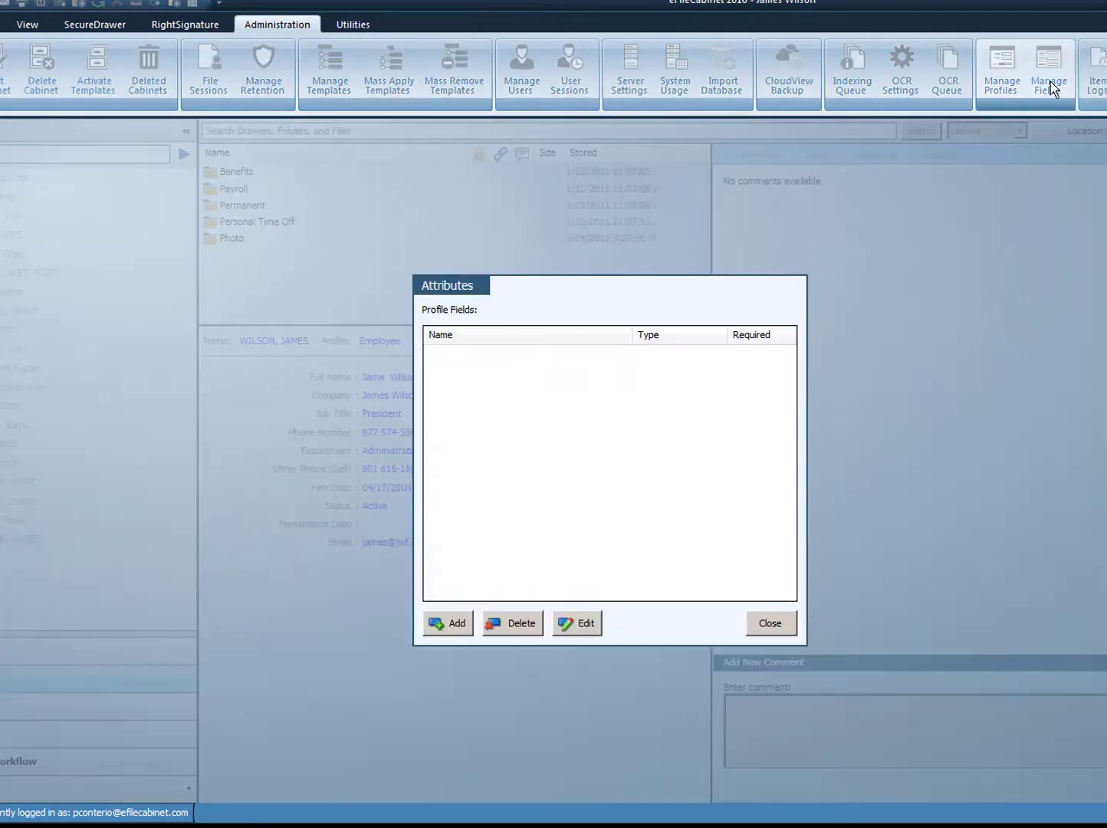
click(757, 628)
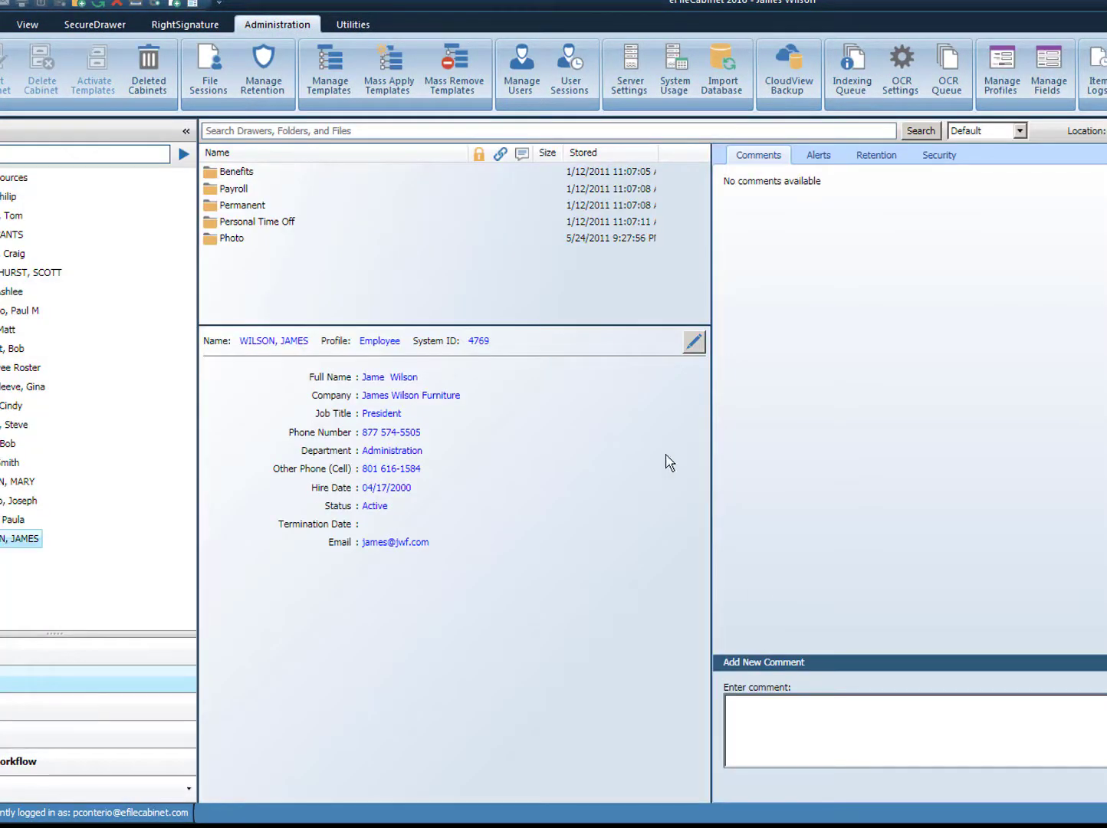
- Reopen the profile manager, and open and close its list of profile fields
click(996, 72)
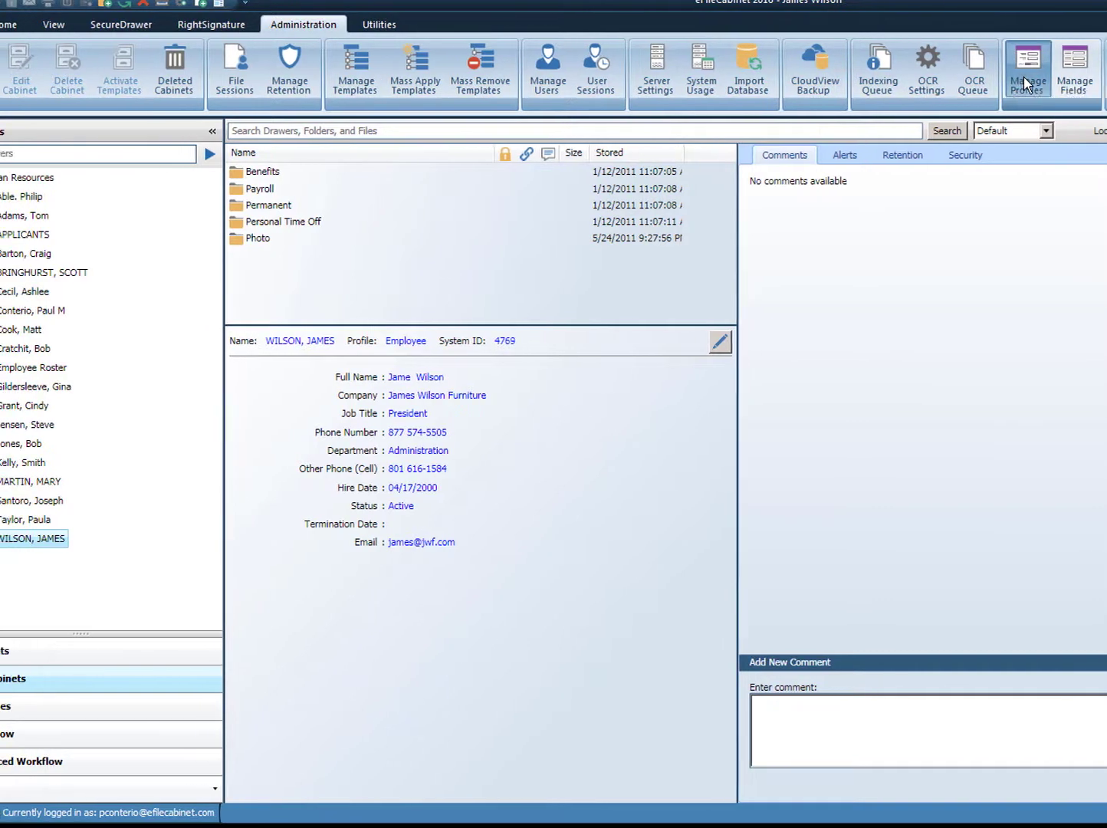
click(305, 73)
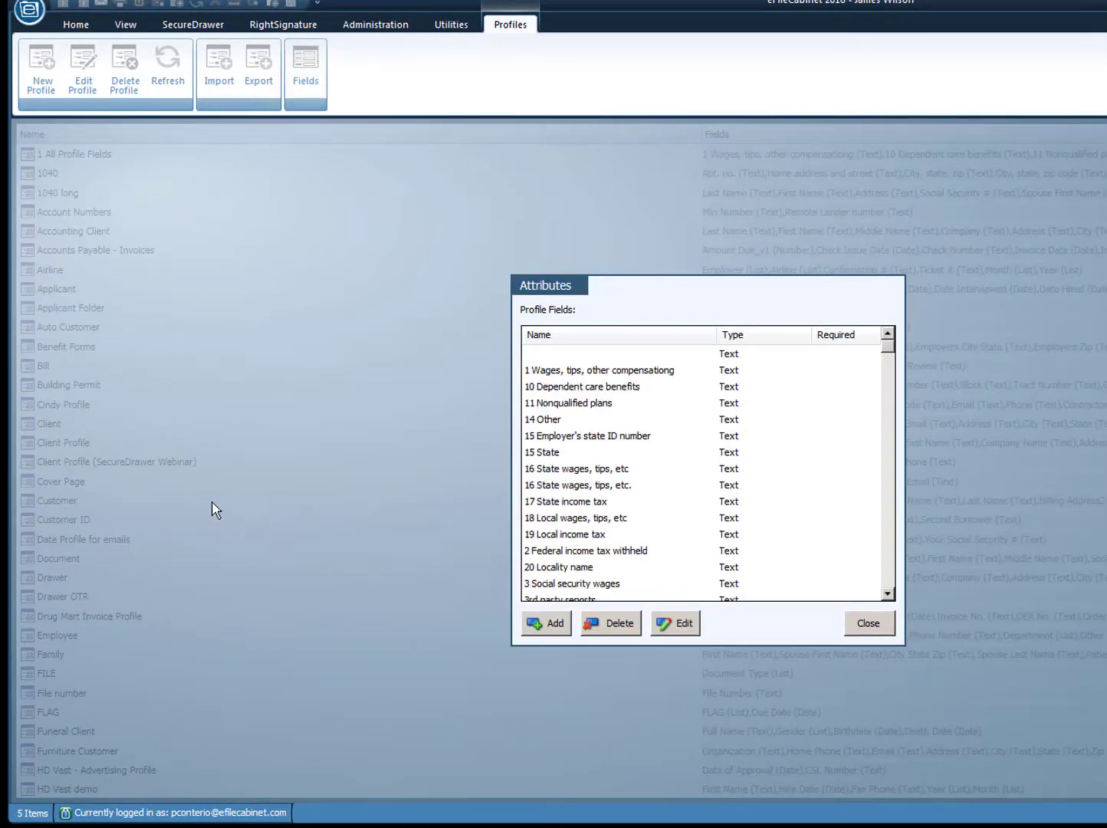
click(865, 626)
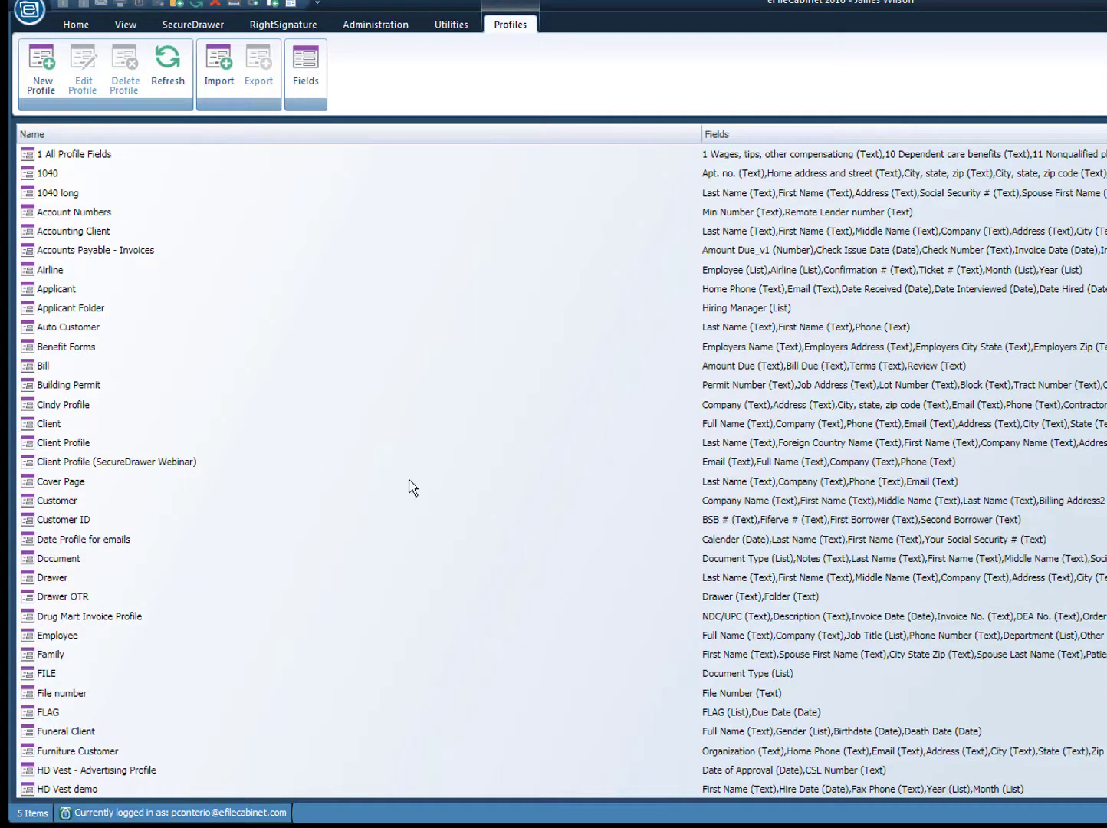
- Open the Bill profile for editing, and view the new field form before cancelling it
double_click(39, 371)
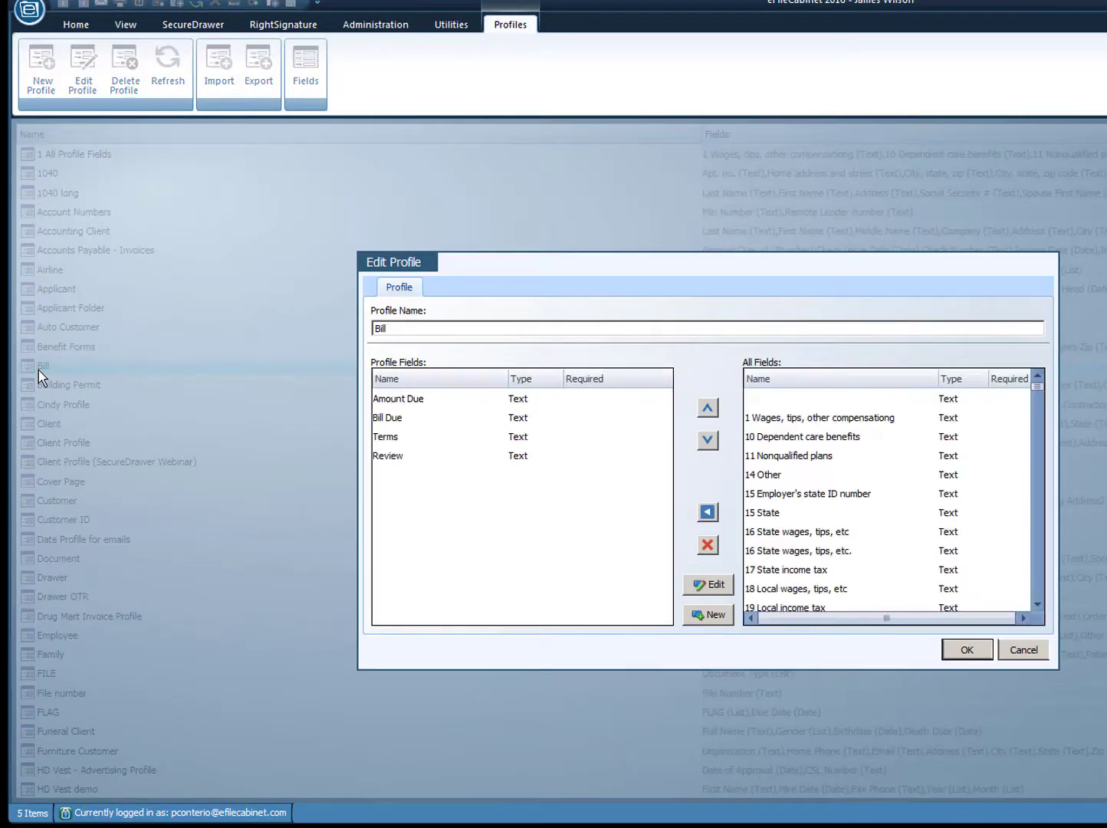
click(725, 615)
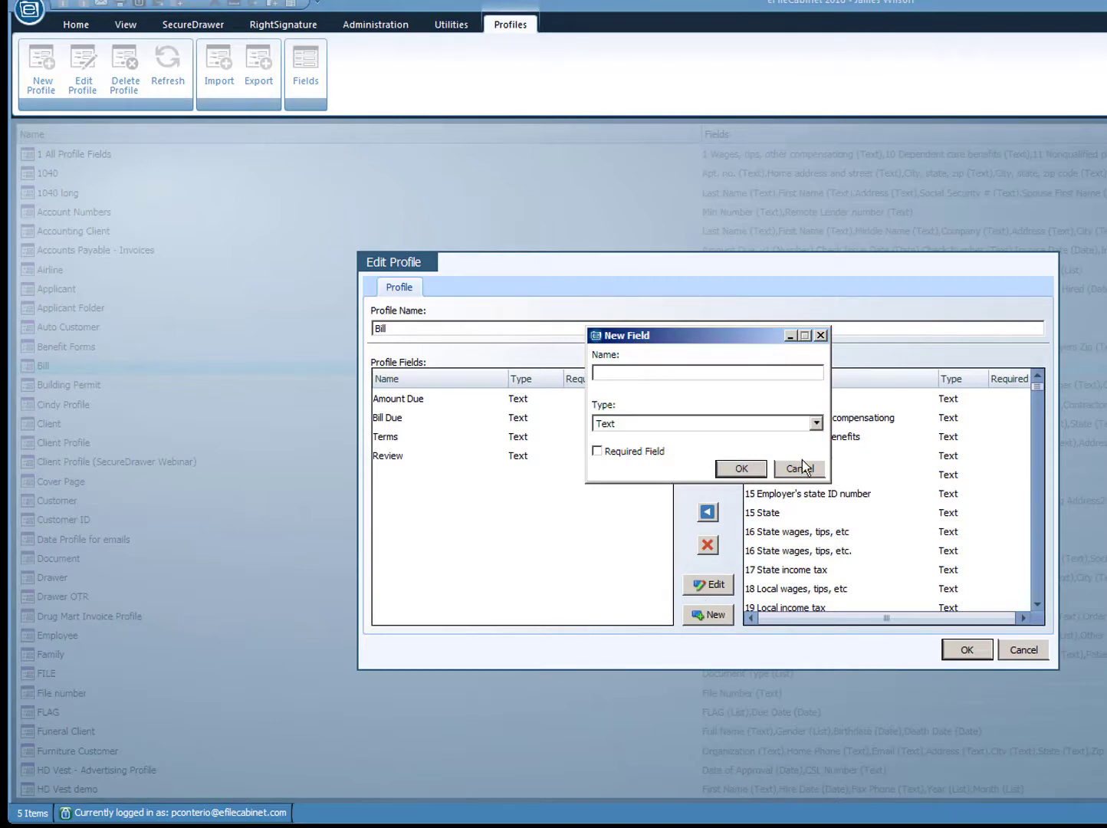
click(800, 469)
- Open the second "16 State wages, tips, etc." entry among all fields for editing, cancelling both it and the Bill profile without changes
click(536, 438)
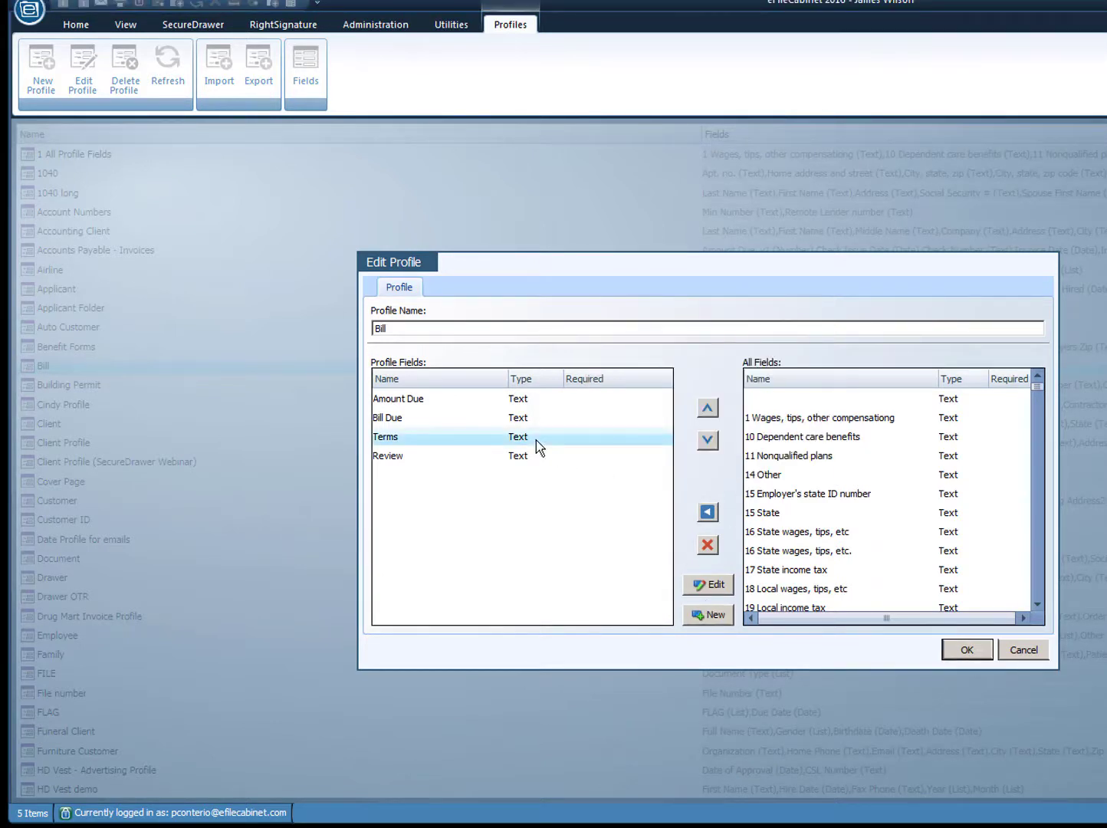
click(715, 587)
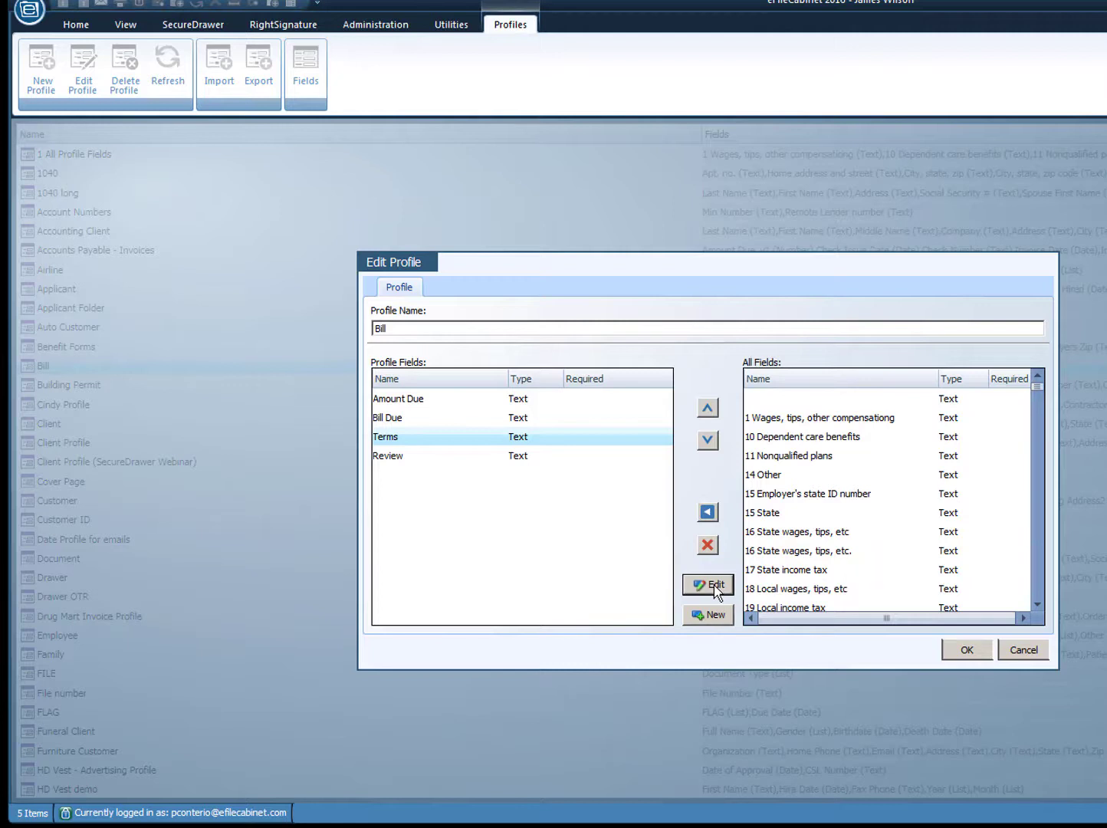
click(779, 557)
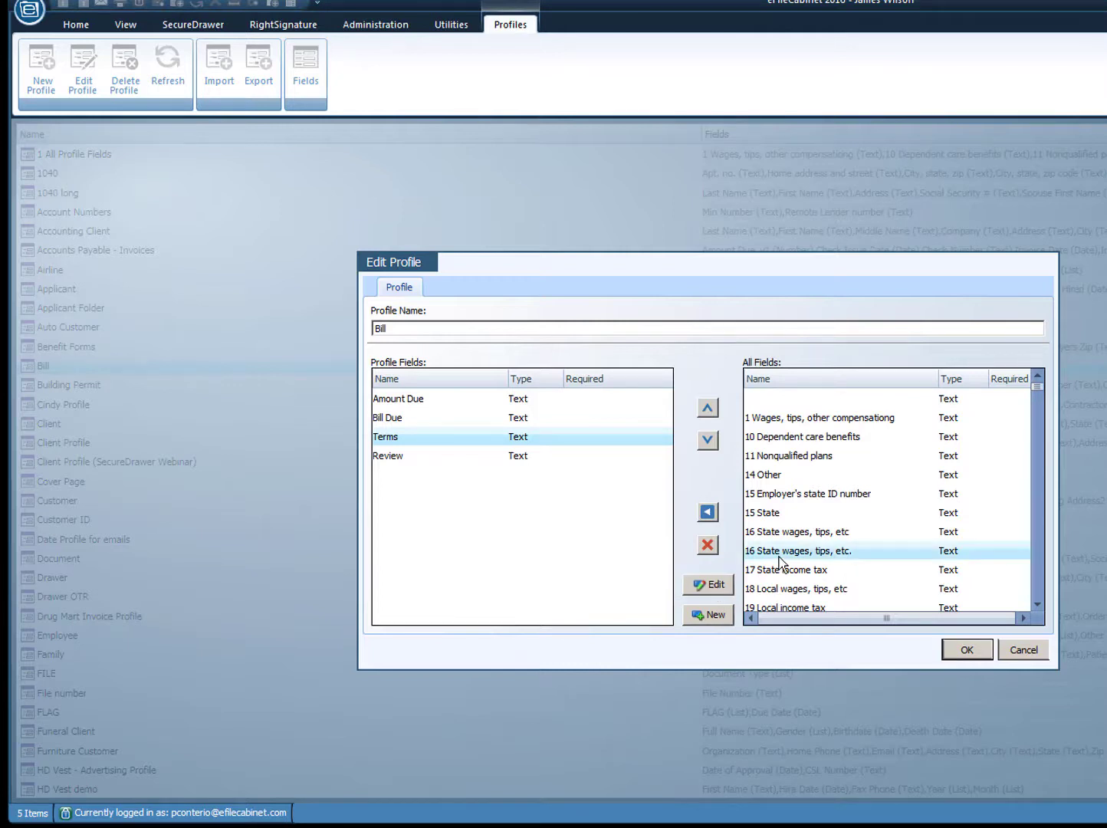
click(716, 585)
click(809, 469)
click(1023, 650)
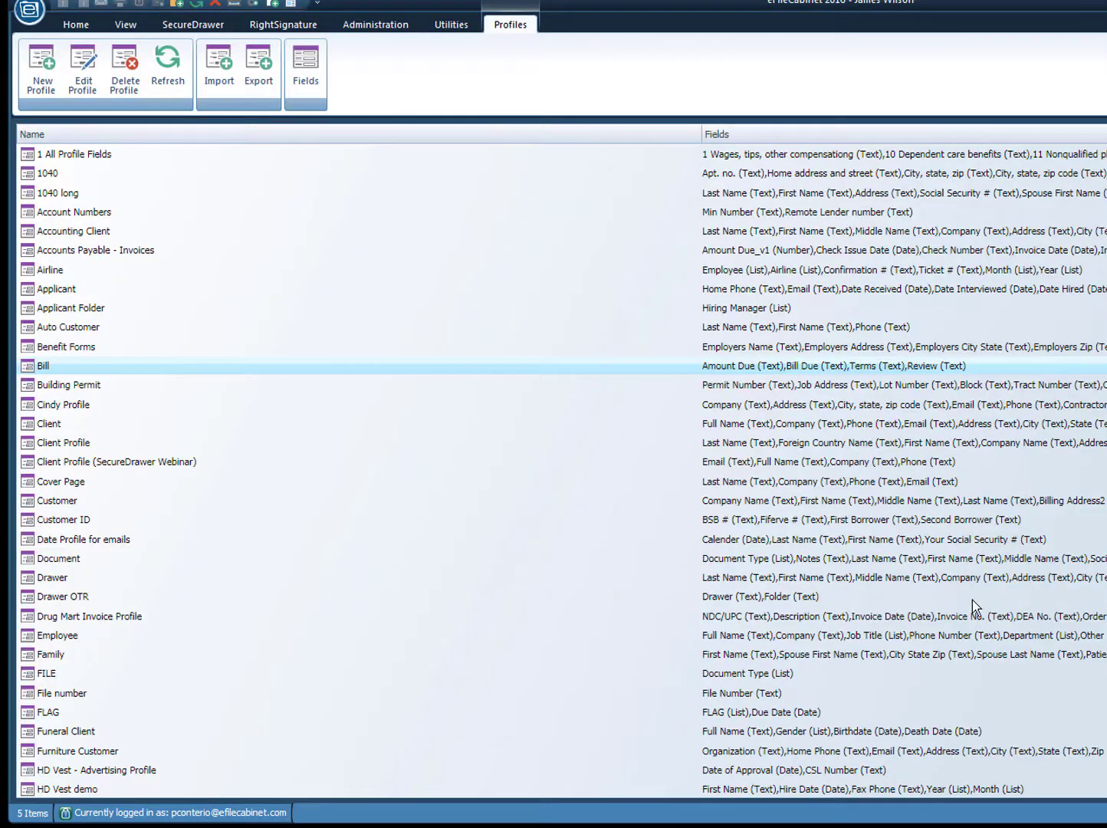
- Return to the employee's drawer in the cabinets and display the administration tools
click(76, 29)
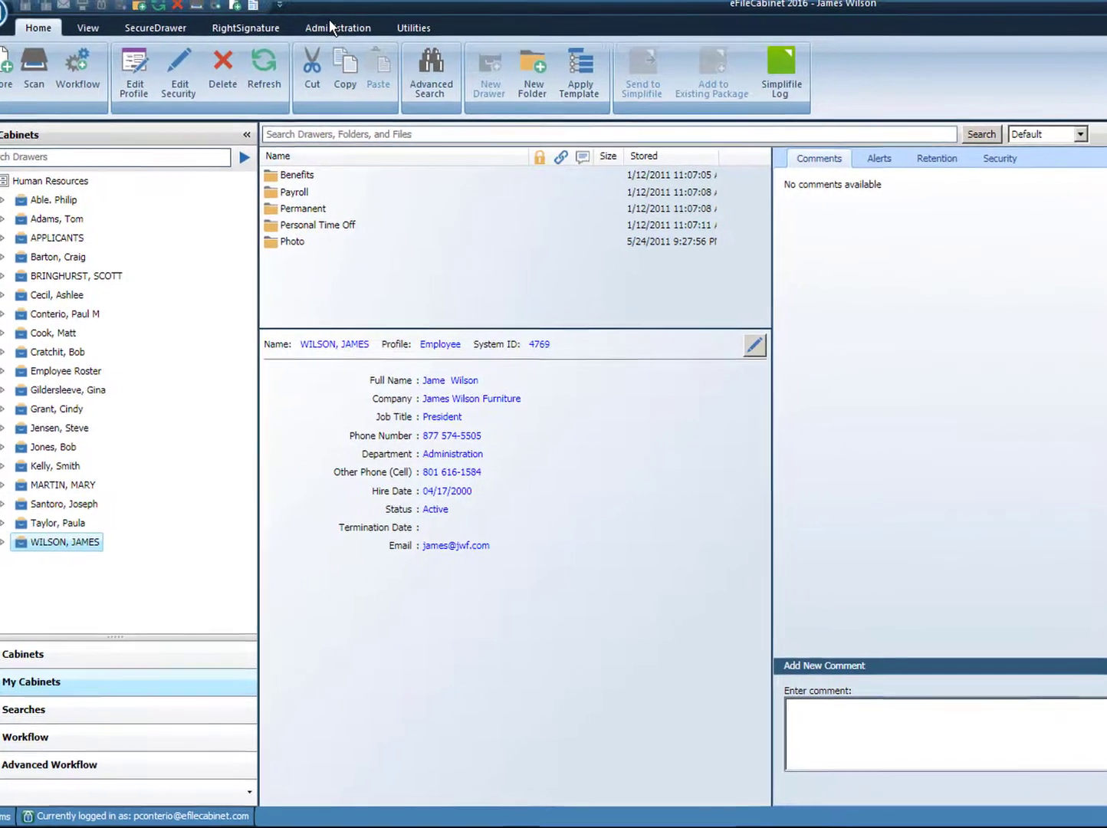
click(334, 28)
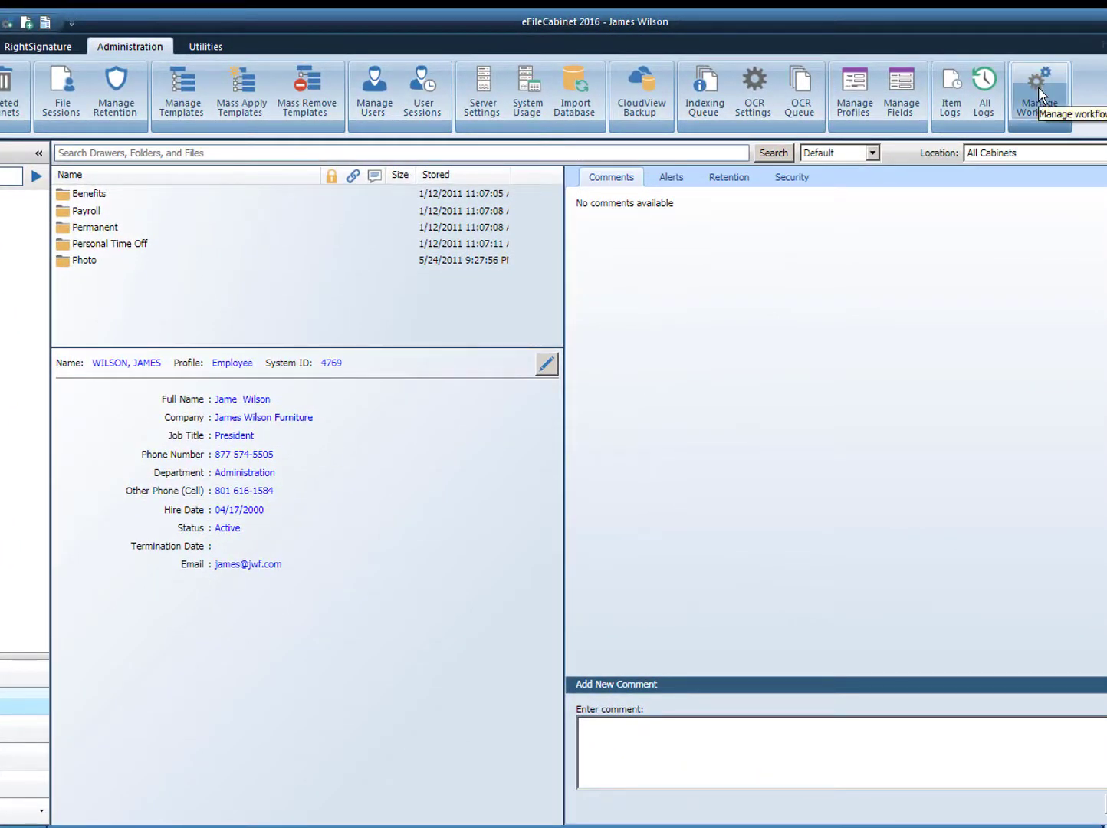